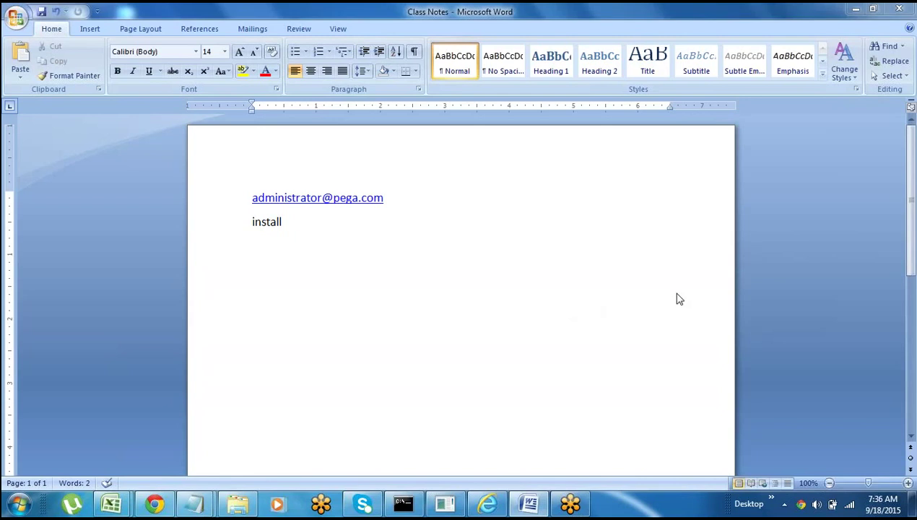
- Add an empty new line below the 'install' line in the Class Notes
{"action": "left_click", "coordinate": [289, 220]}
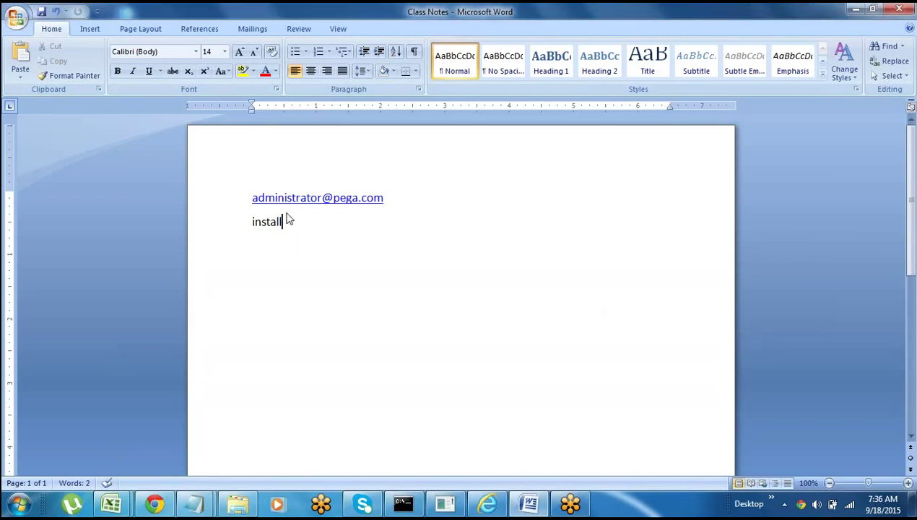
{"action": "key", "text": "Return"}
{"action": "left_click_drag", "start_coordinate": [250, 198], "coordinate": [305, 239]}
{"action": "left_click", "coordinate": [287, 277]}
- Log in to Pega 7 with the administrator operator ID and password, letting the browser save the password
{"action": "key", "text": "alt+Tab"}
{"action": "left_click", "coordinate": [357, 163]}
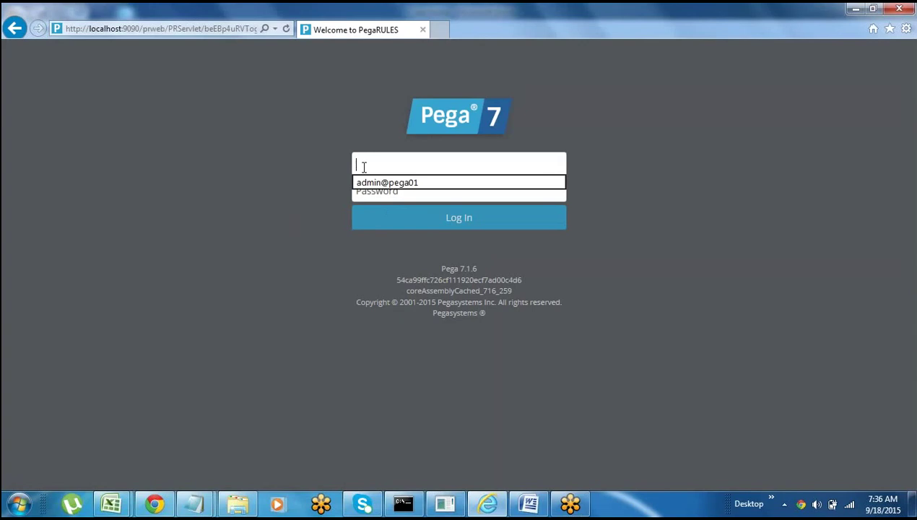
{"action": "type", "text": "administrt"}
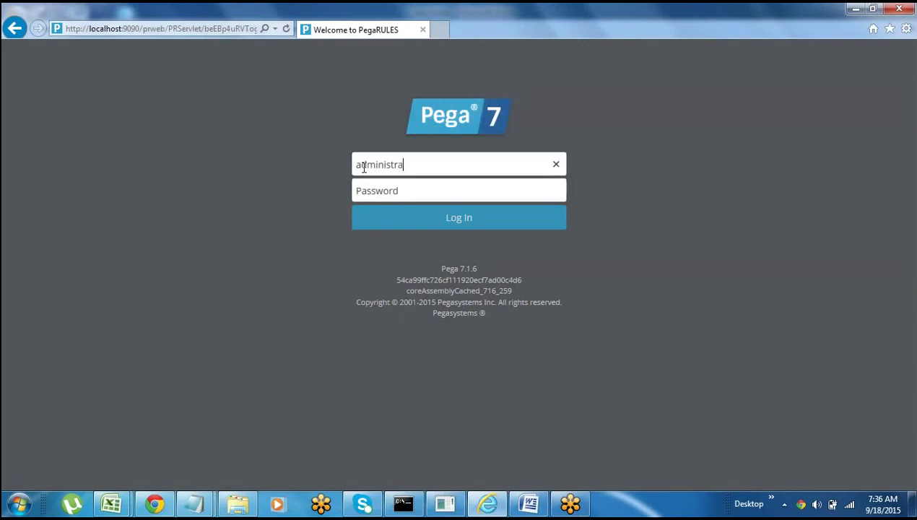
{"action": "type", "text": "tor@pega"}
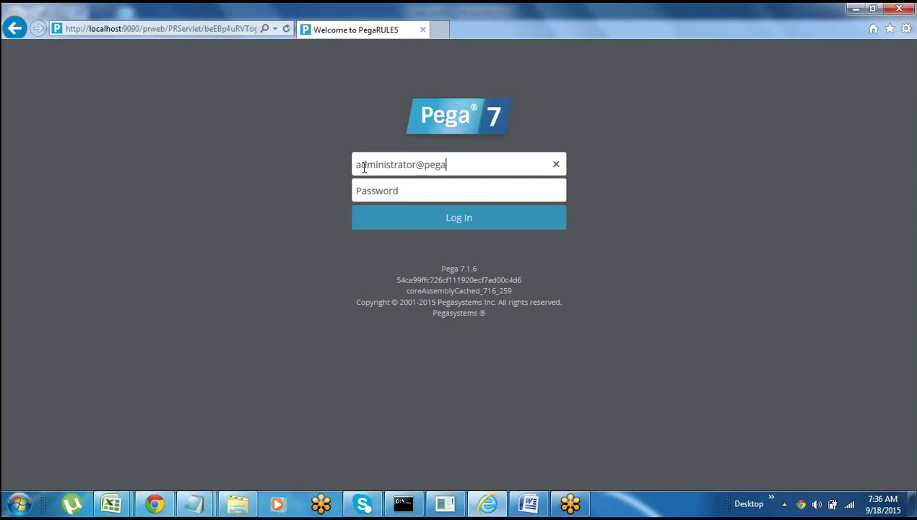
{"action": "type", "text": ".com"}
{"action": "left_click", "coordinate": [372, 195]}
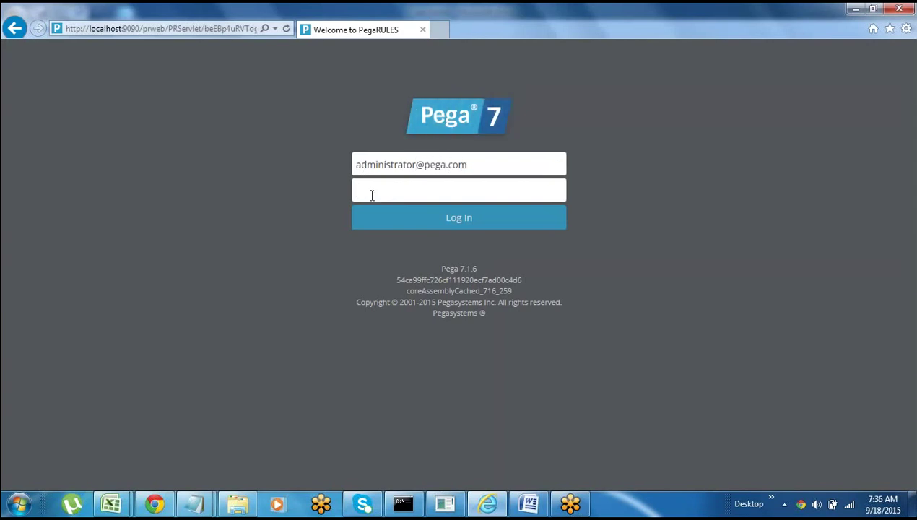
{"action": "type", "text": "install"}
{"action": "left_click", "coordinate": [454, 226]}
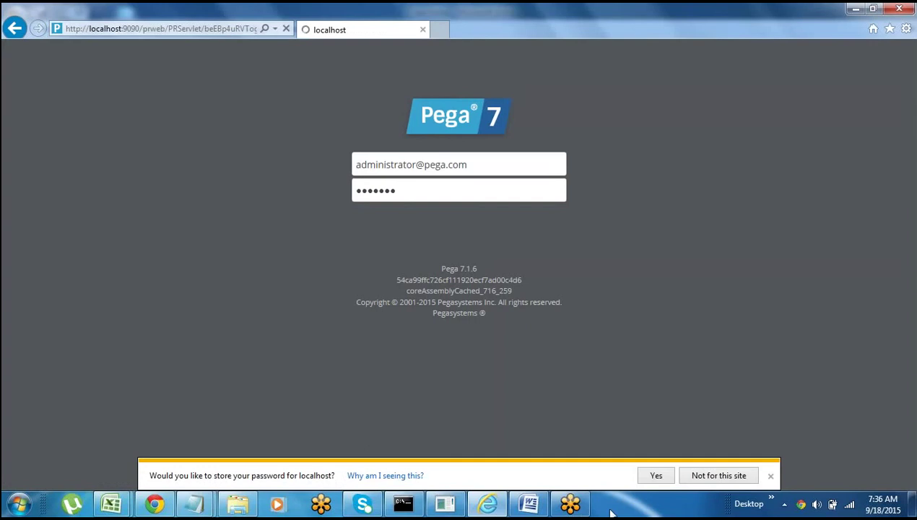
{"action": "left_click", "coordinate": [654, 476]}
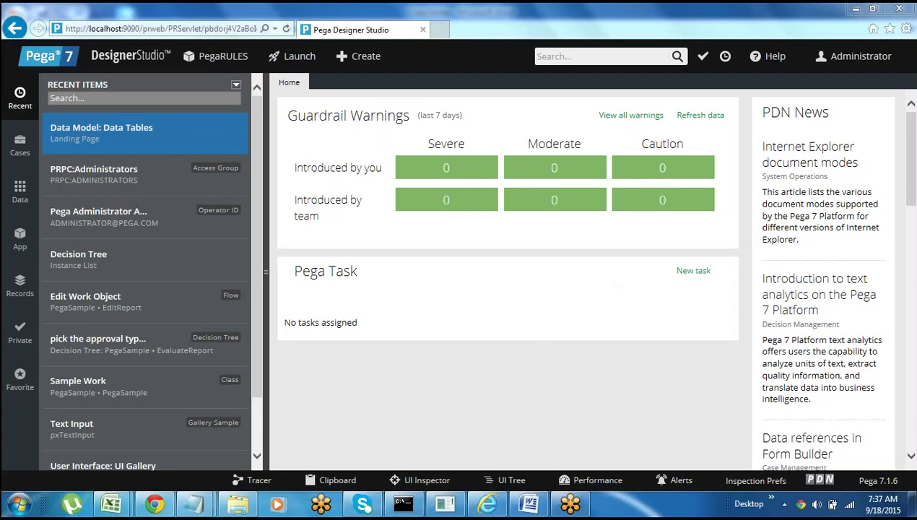
{"action": "key", "text": "alt+Tab"}
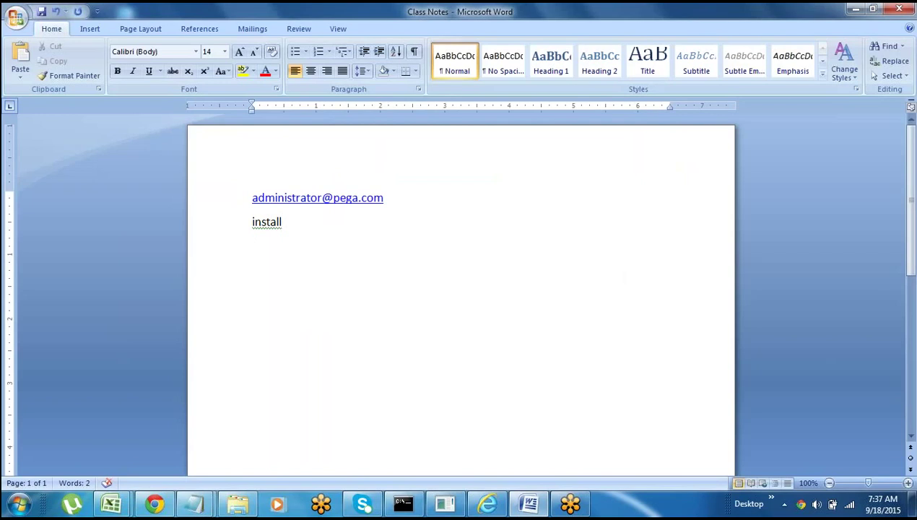
- Return from the Word notes to the Designer Studio home page
{"action": "key", "text": "alt+Tab"}
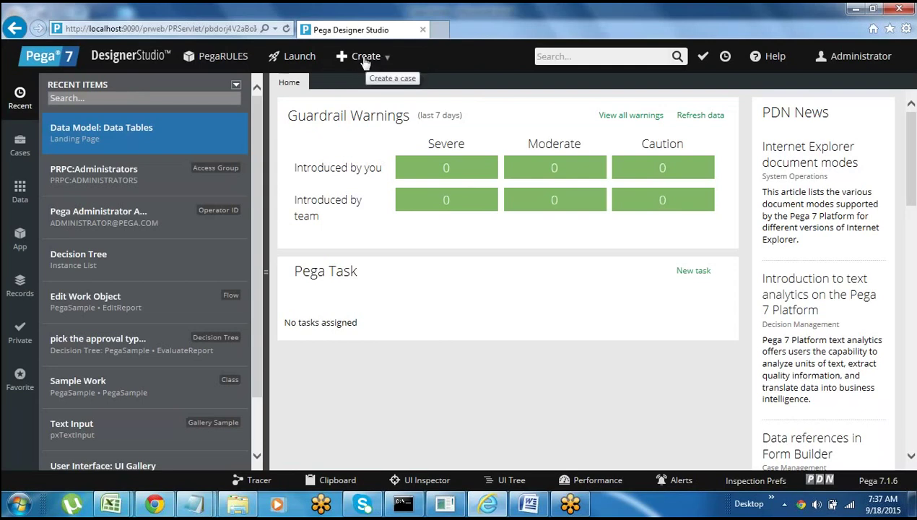
{"action": "left_click", "coordinate": [609, 58]}
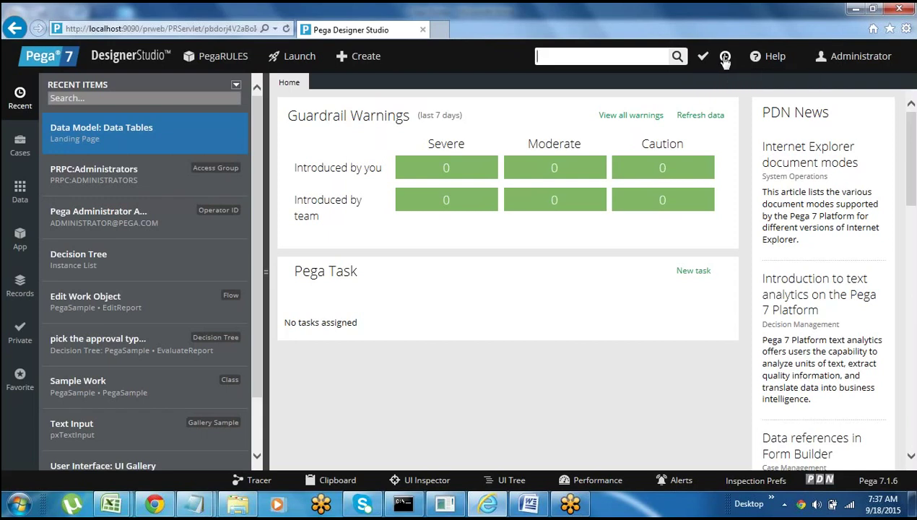
{"action": "left_click", "coordinate": [772, 58]}
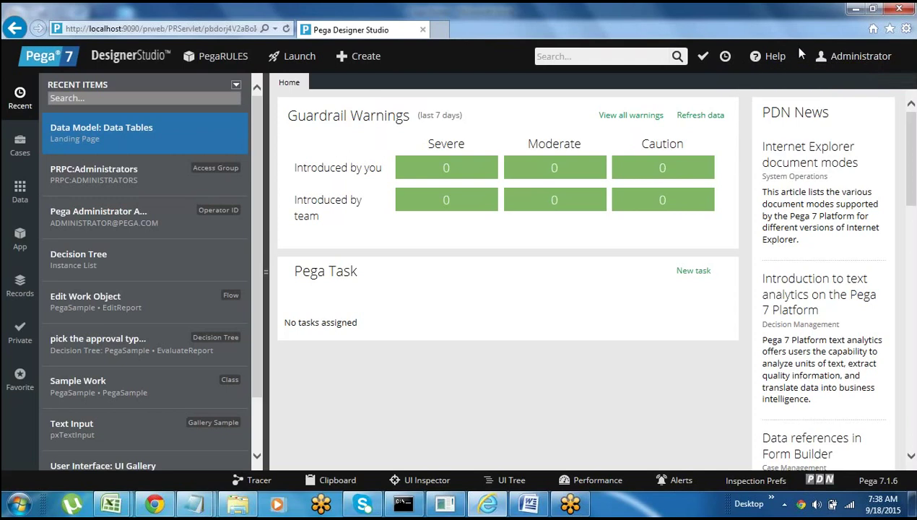
- Insert a new line reading 'Operator--' above the login e-mail line
{"action": "key", "text": "alt+Tab"}
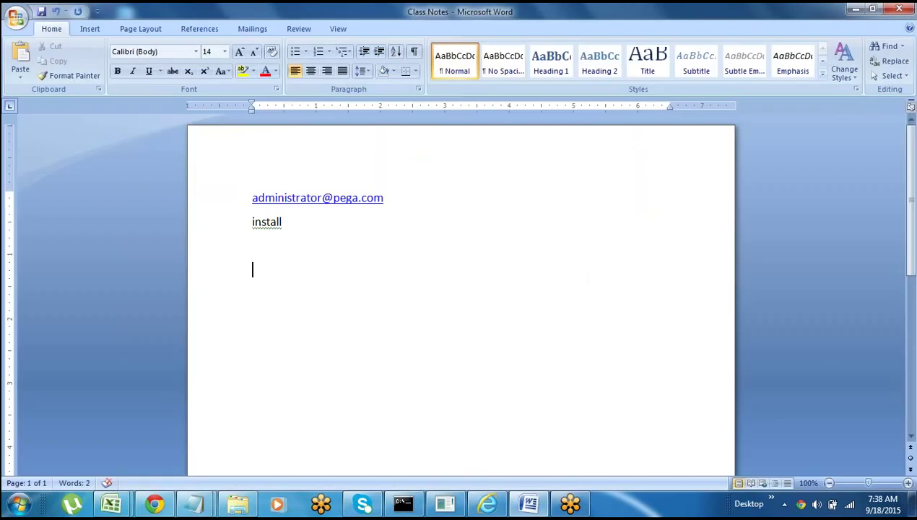
{"action": "left_click", "coordinate": [204, 205]}
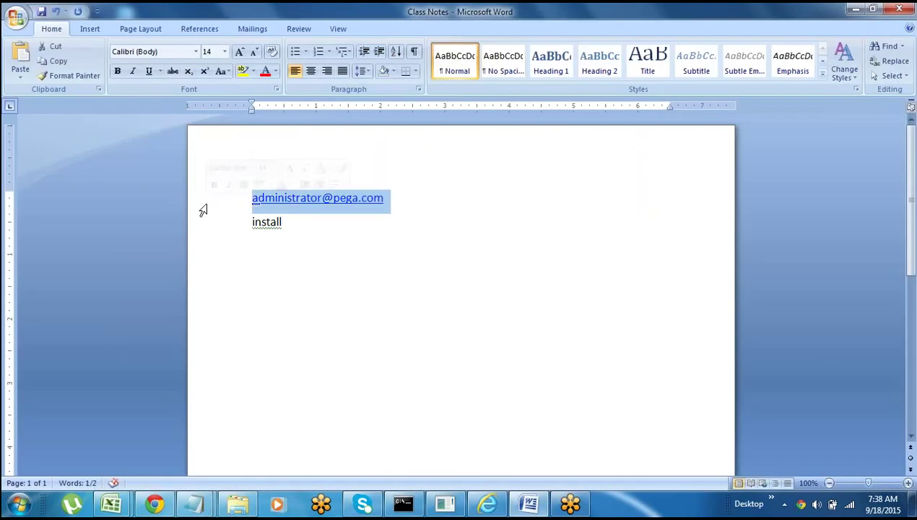
{"action": "key", "text": "ctrl+c"}
{"action": "key", "text": "Down"}
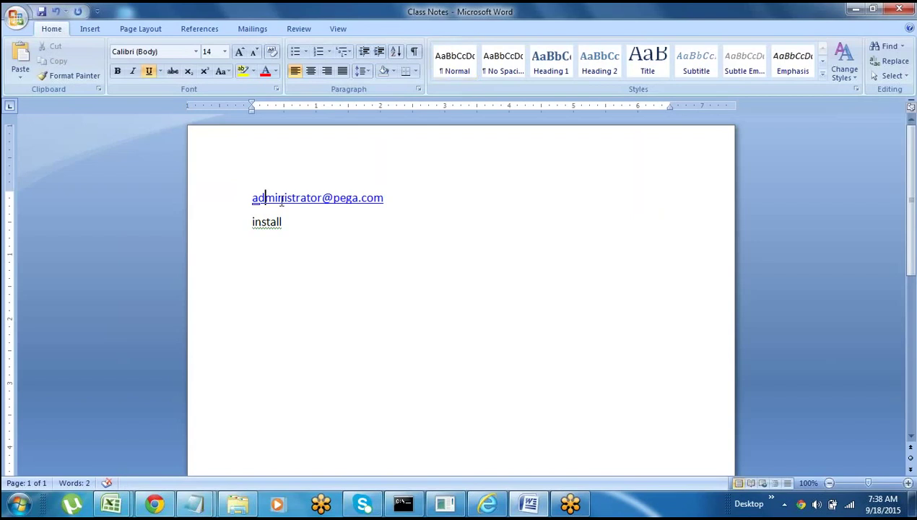
{"action": "left_click", "coordinate": [249, 194]}
{"action": "key", "text": "Return"}
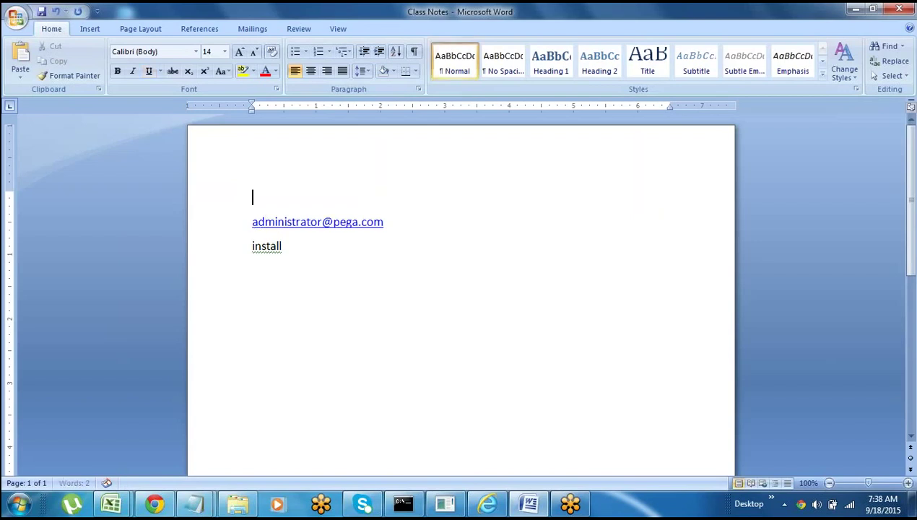
{"action": "type", "text": "Operator--"}
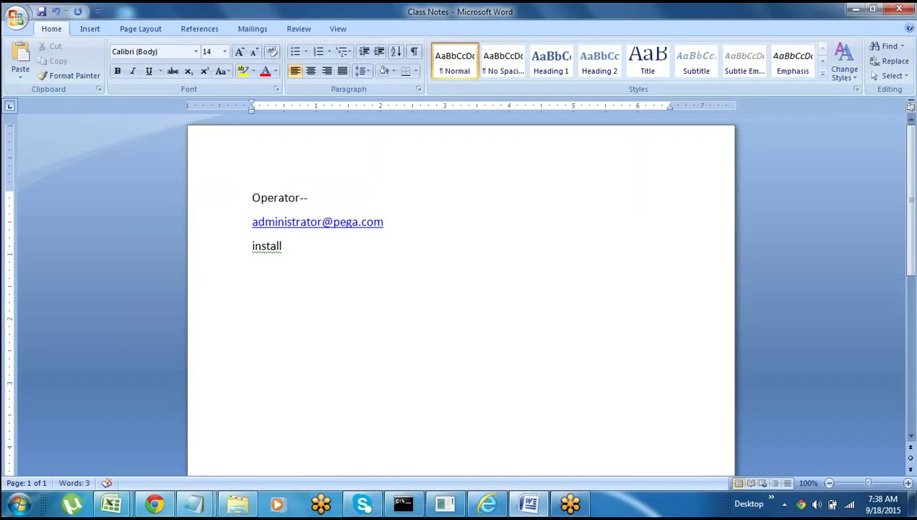
- Review the note lines and complete the first line as 'Operator Id--'
{"action": "left_click", "coordinate": [231, 199]}
{"action": "left_click", "coordinate": [305, 299]}
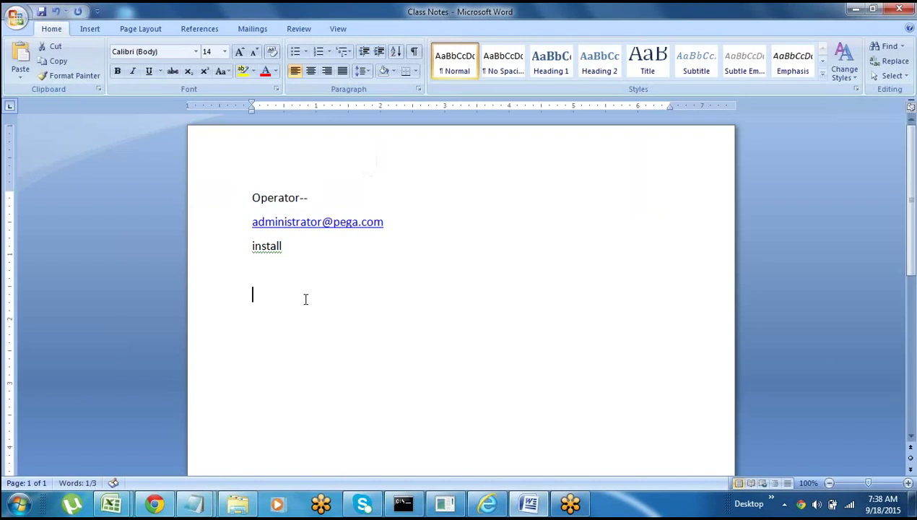
{"action": "left_click_drag", "start_coordinate": [304, 299], "coordinate": [212, 226]}
{"action": "left_click", "coordinate": [229, 217]}
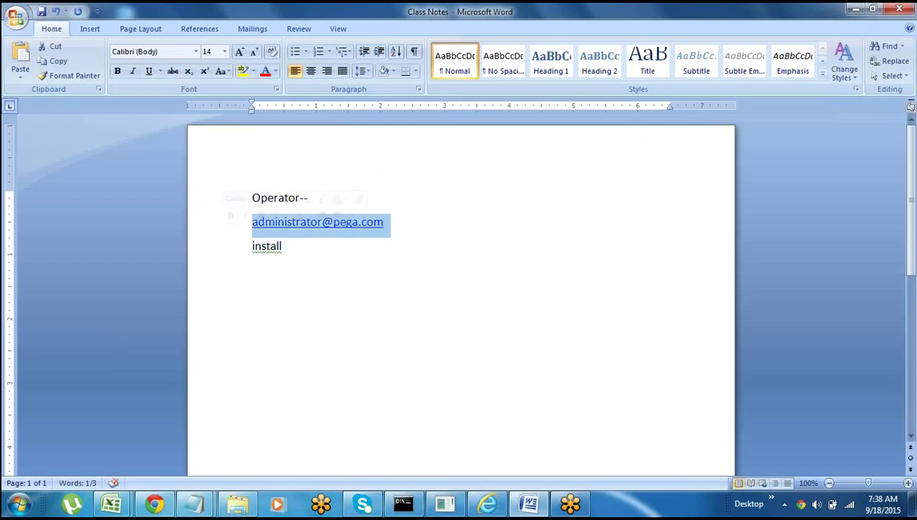
{"action": "left_click", "coordinate": [219, 250]}
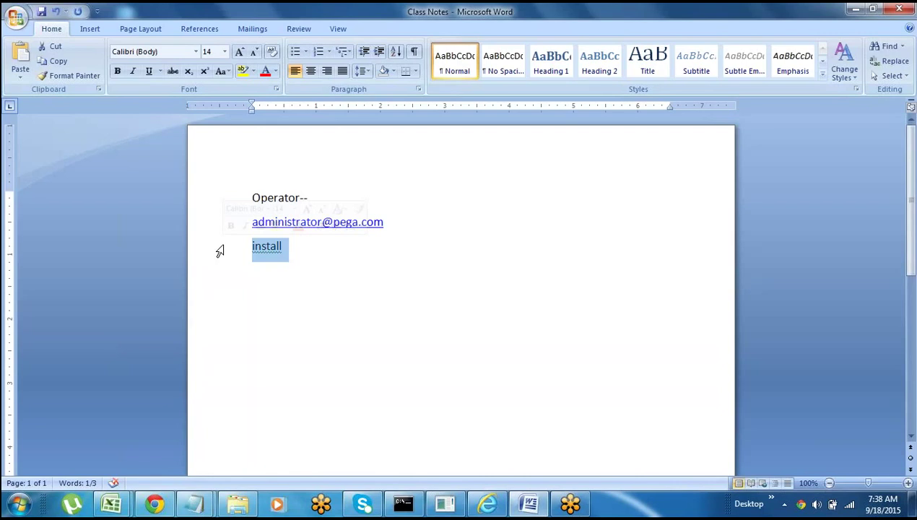
{"action": "left_click", "coordinate": [312, 322]}
{"action": "left_click", "coordinate": [231, 205]}
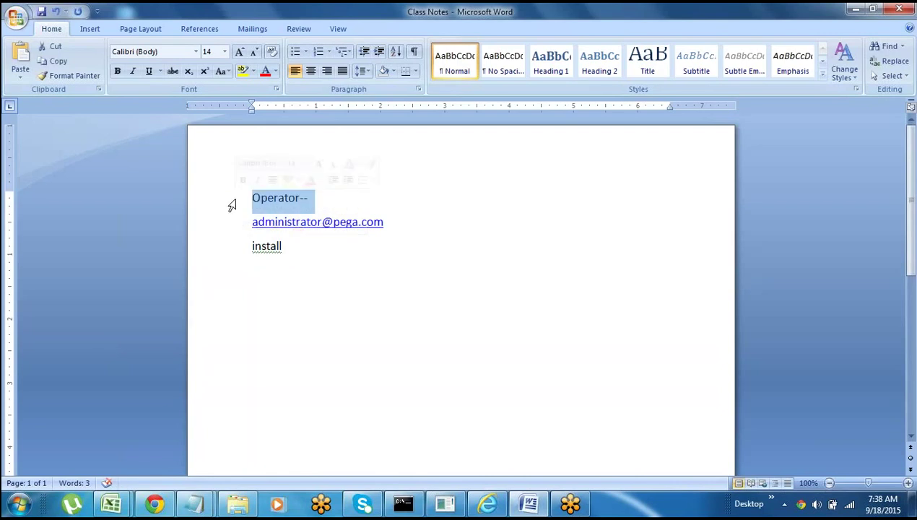
{"action": "left_click", "coordinate": [313, 292]}
{"action": "left_click", "coordinate": [302, 199]}
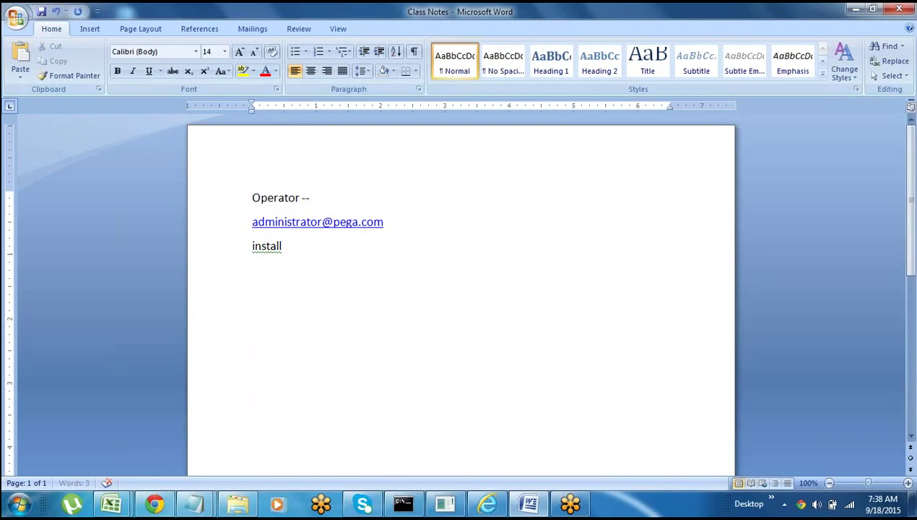
{"action": "type", "text": "Id"}
{"action": "left_click", "coordinate": [220, 201]}
{"action": "left_click", "coordinate": [313, 268]}
{"action": "left_click", "coordinate": [487, 503]}
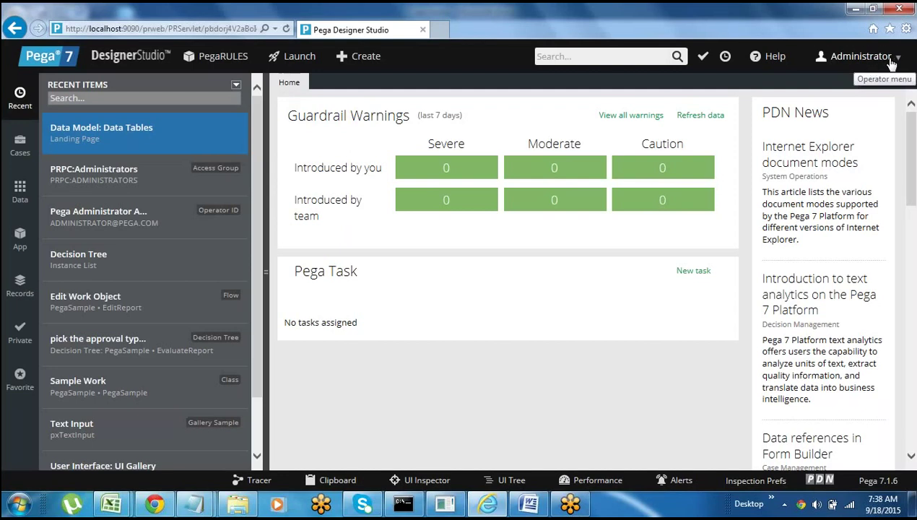
- Open the PRPC:Administrators access group from the operator menu and review its PegaRULES application
{"action": "left_click", "coordinate": [892, 62]}
{"action": "left_click", "coordinate": [892, 62]}
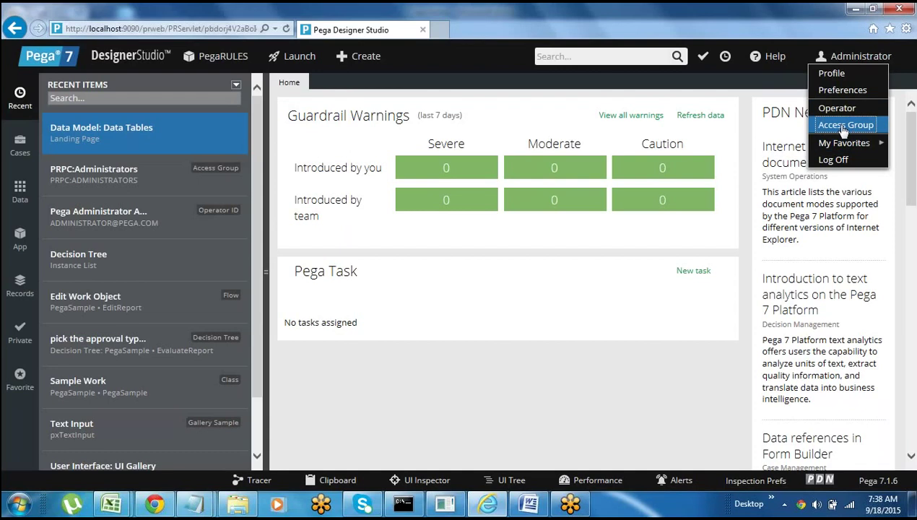
{"action": "left_click", "coordinate": [844, 127]}
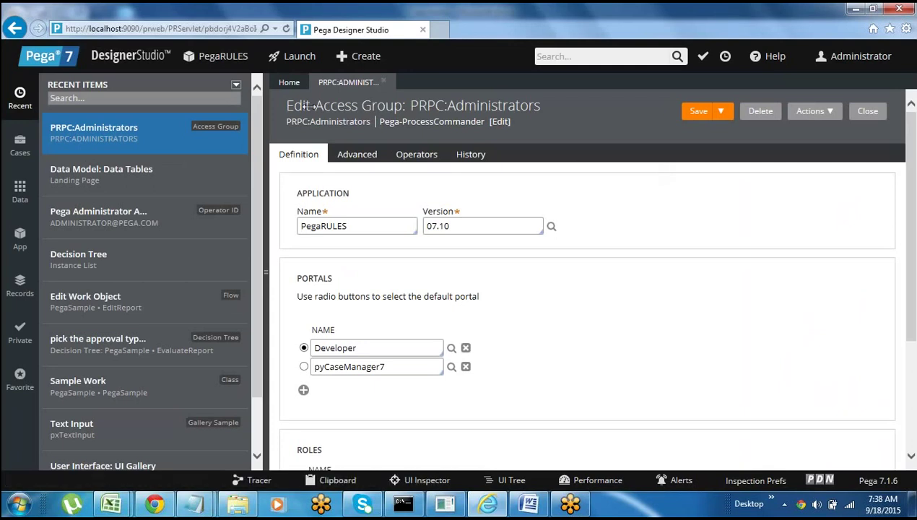
{"action": "left_click_drag", "start_coordinate": [317, 106], "coordinate": [402, 106]}
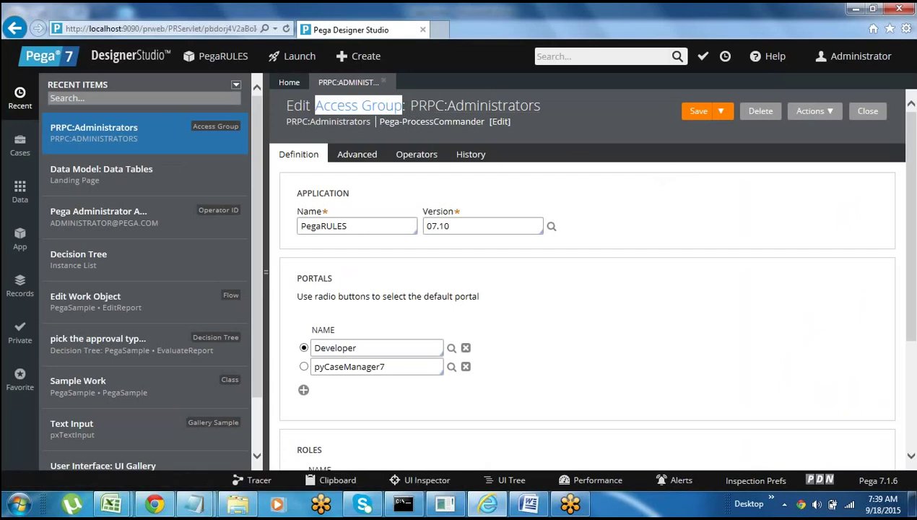
{"action": "double_click", "coordinate": [309, 227]}
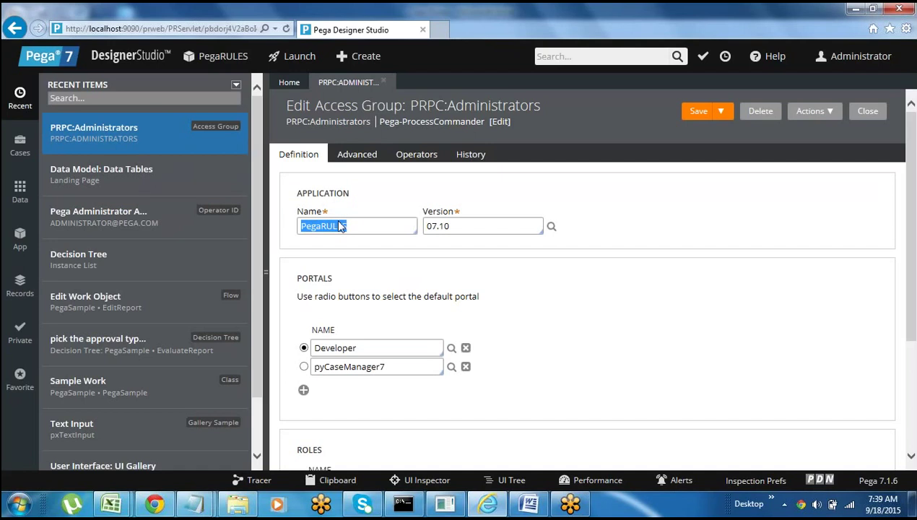
{"action": "left_click", "coordinate": [338, 237]}
{"action": "scroll", "coordinate": [907, 239], "scroll_direction": "down", "scroll_amount": 1}
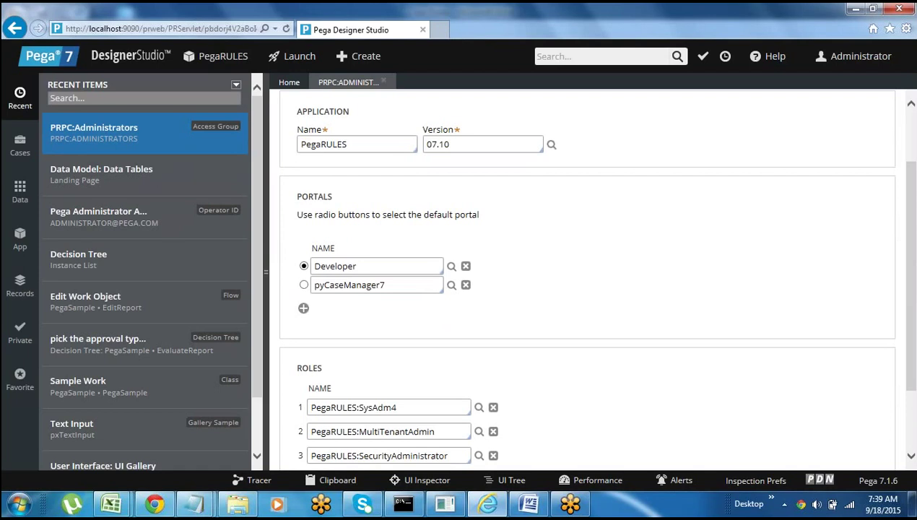
{"action": "left_click", "coordinate": [529, 504]}
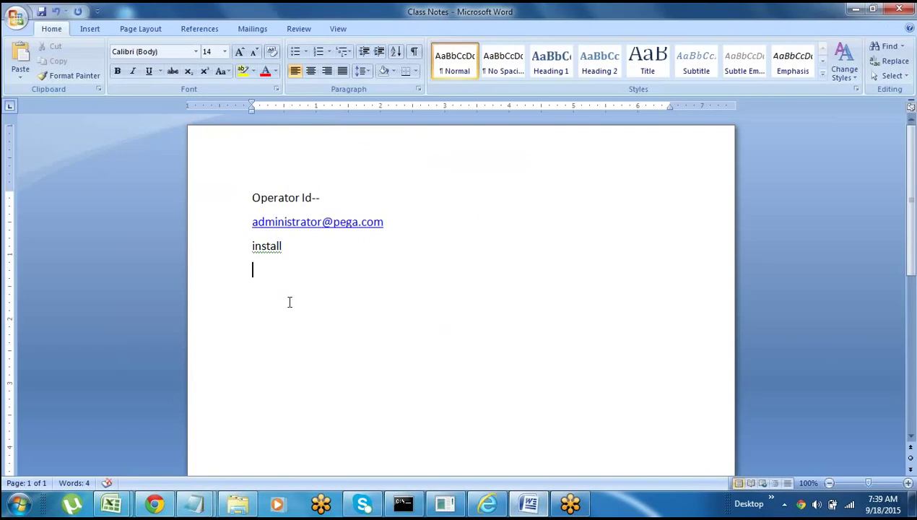
- Type Admin/Dev, Manager and User on three new lines below install
{"action": "key", "text": "Return"}
{"action": "type", "text": "Admin/Dev"}
{"action": "key", "text": "Return"}
{"action": "type", "text": "Manager"}
{"action": "key", "text": "Return"}
{"action": "type", "text": "User"}
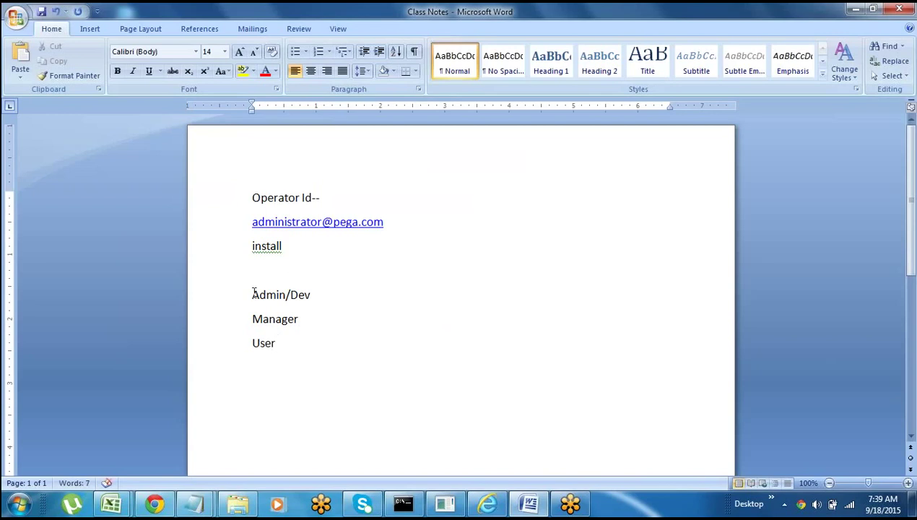
- Highlight the Admin/Dev, Manager and User lines in turn to point them out
{"action": "left_click_drag", "start_coordinate": [245, 294], "coordinate": [299, 365]}
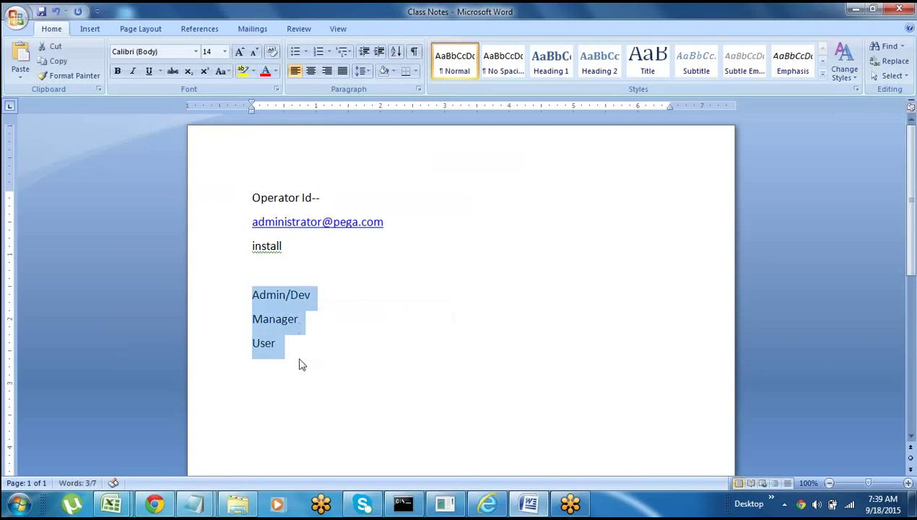
{"action": "left_click", "coordinate": [289, 357]}
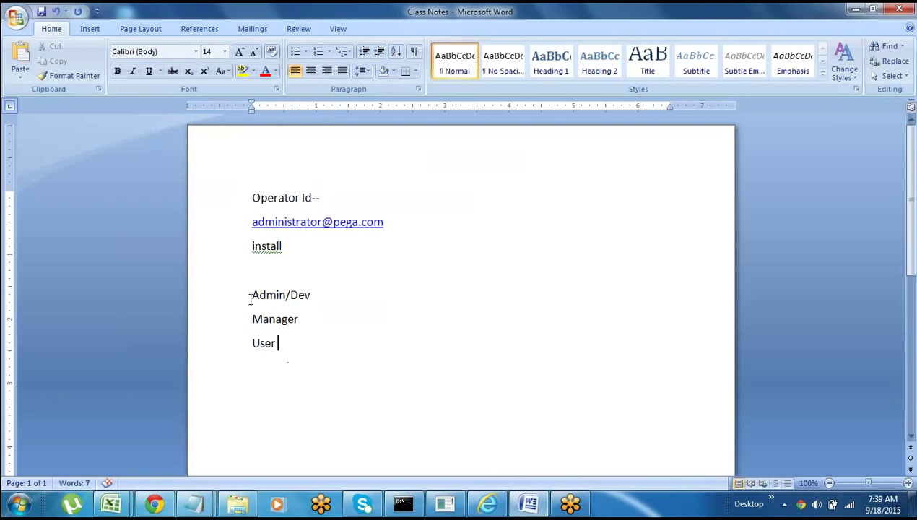
{"action": "left_click_drag", "start_coordinate": [251, 296], "coordinate": [303, 351]}
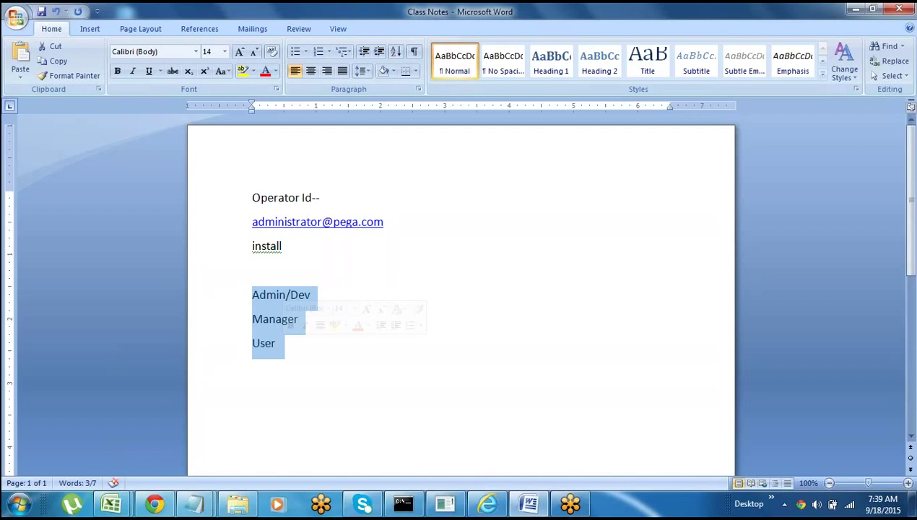
{"action": "left_click", "coordinate": [309, 363]}
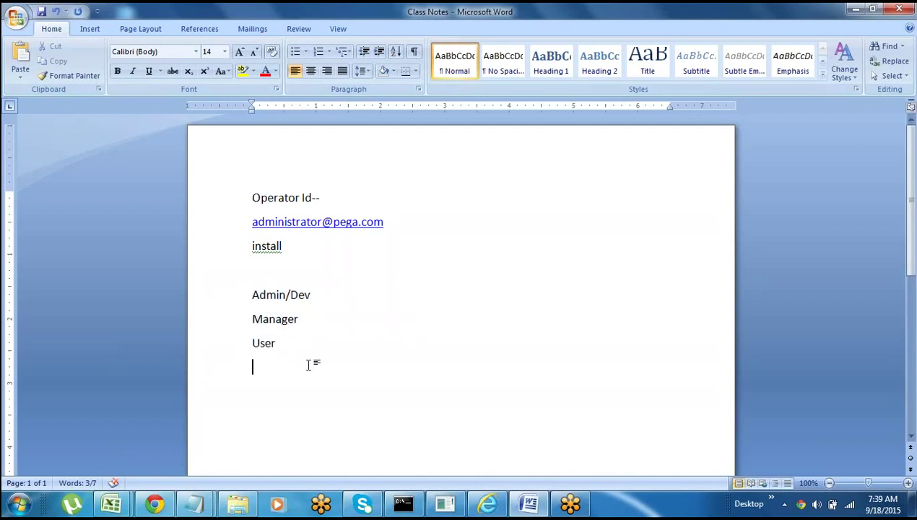
{"action": "left_click_drag", "start_coordinate": [251, 291], "coordinate": [299, 348]}
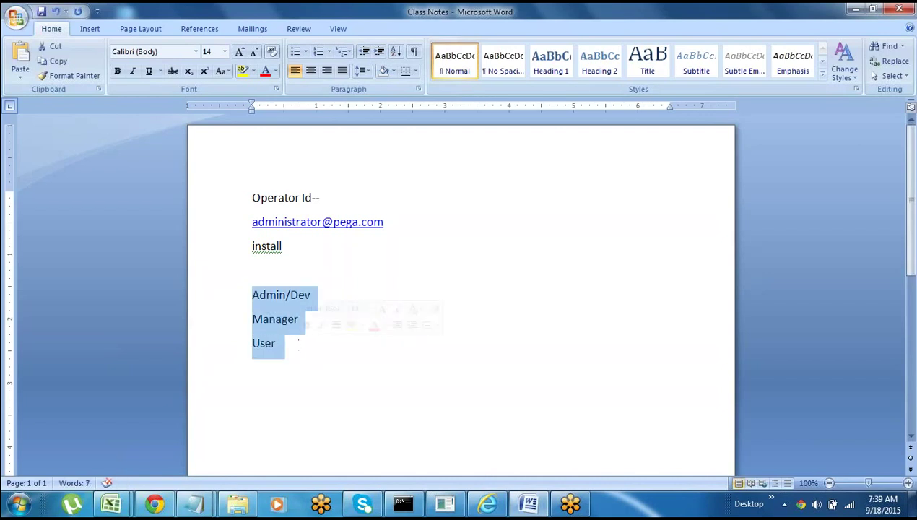
{"action": "left_click", "coordinate": [276, 344]}
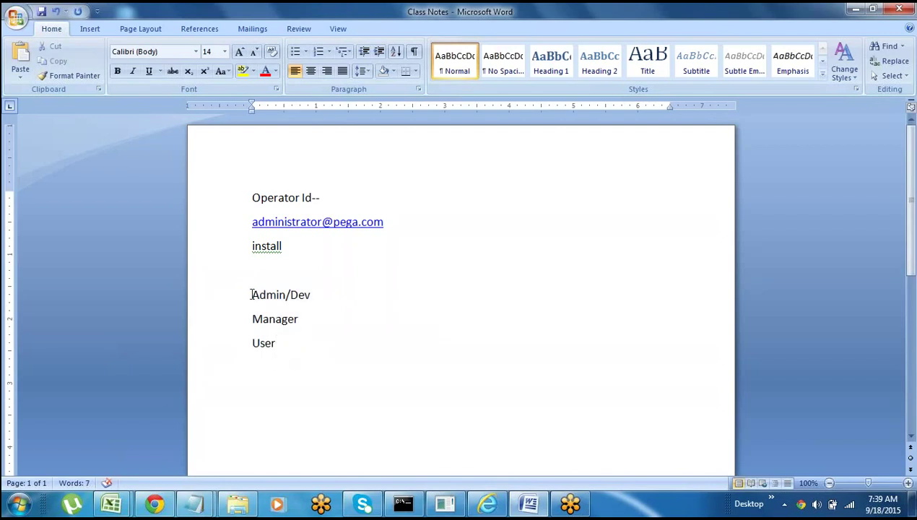
{"action": "left_click_drag", "start_coordinate": [252, 295], "coordinate": [288, 354]}
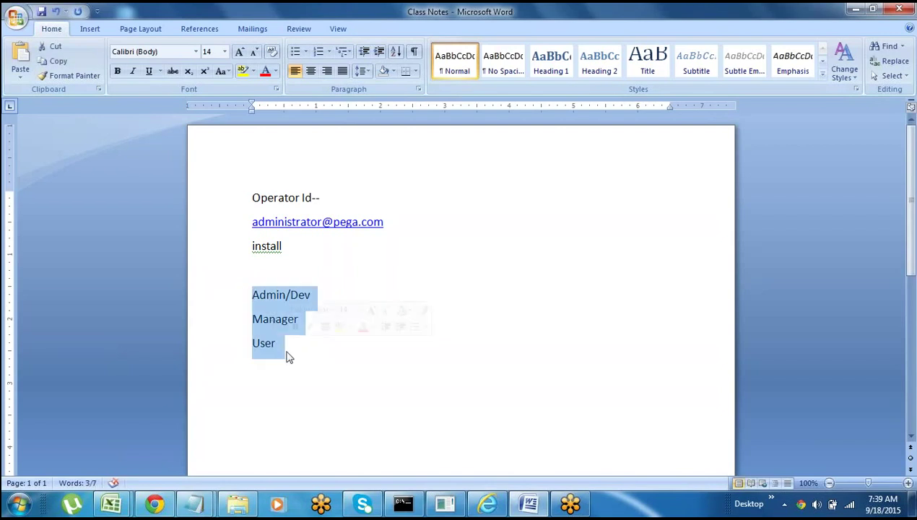
{"action": "left_click", "coordinate": [253, 367]}
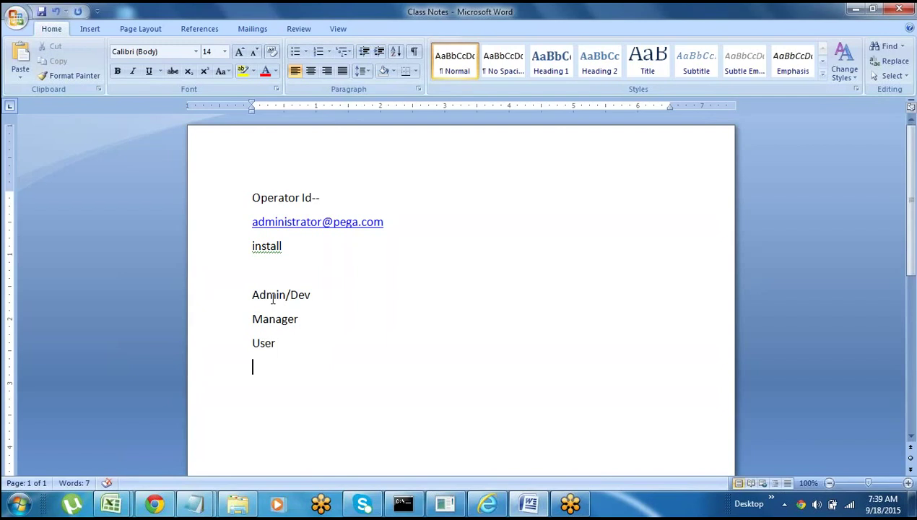
{"action": "left_click", "coordinate": [223, 294]}
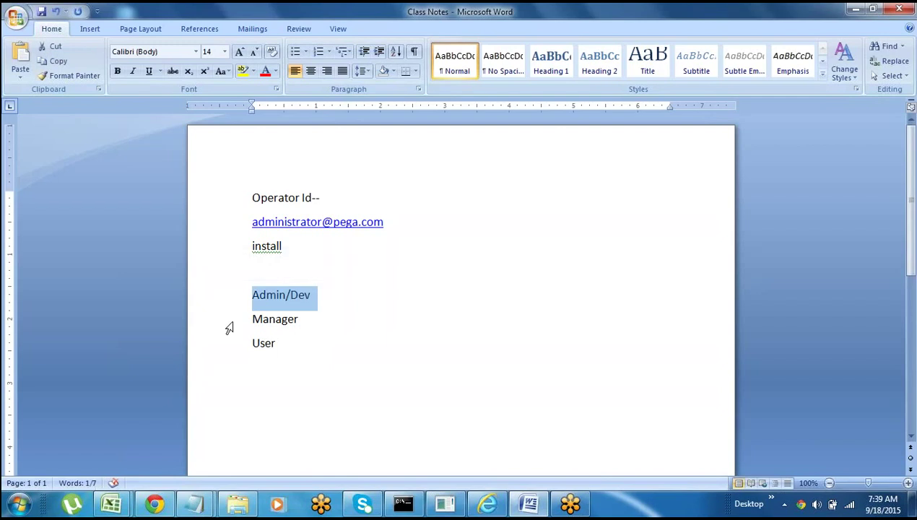
{"action": "left_click", "coordinate": [225, 322]}
{"action": "left_click", "coordinate": [252, 366]}
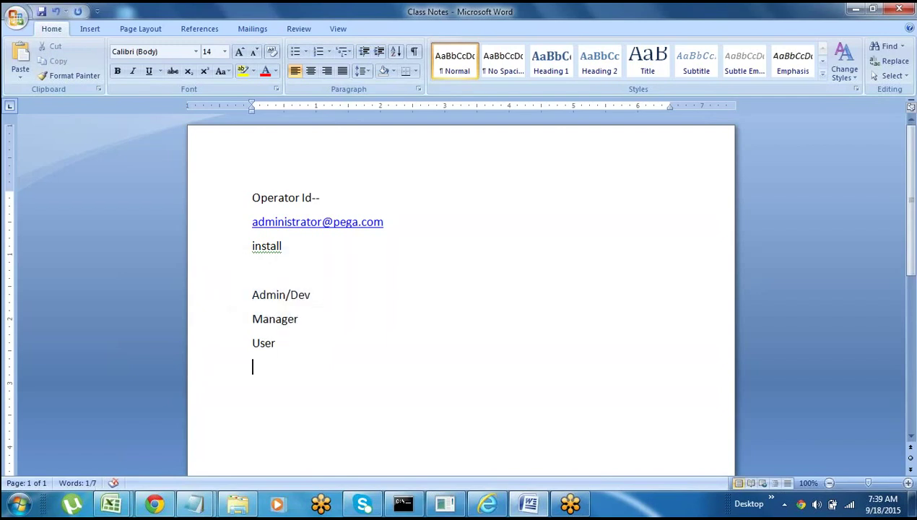
{"action": "left_click", "coordinate": [232, 299]}
{"action": "left_click", "coordinate": [244, 321]}
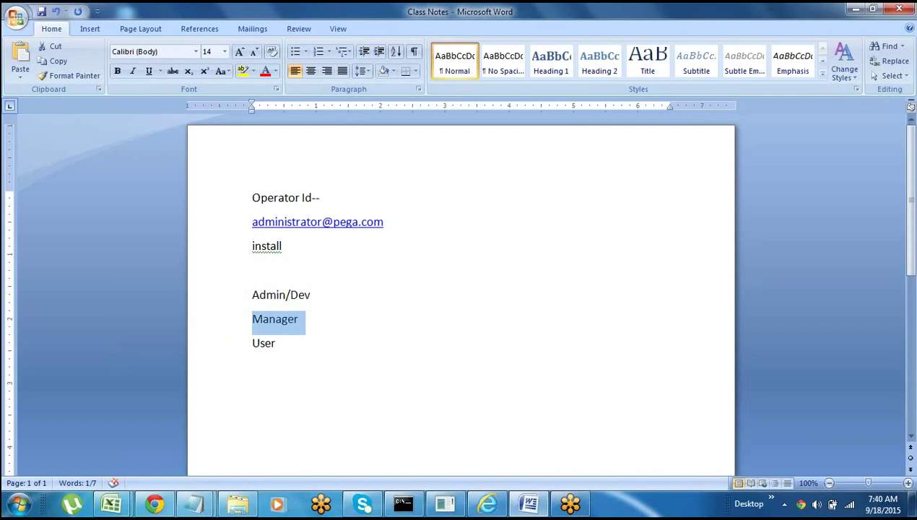
{"action": "left_click", "coordinate": [227, 344]}
{"action": "left_click", "coordinate": [488, 504]}
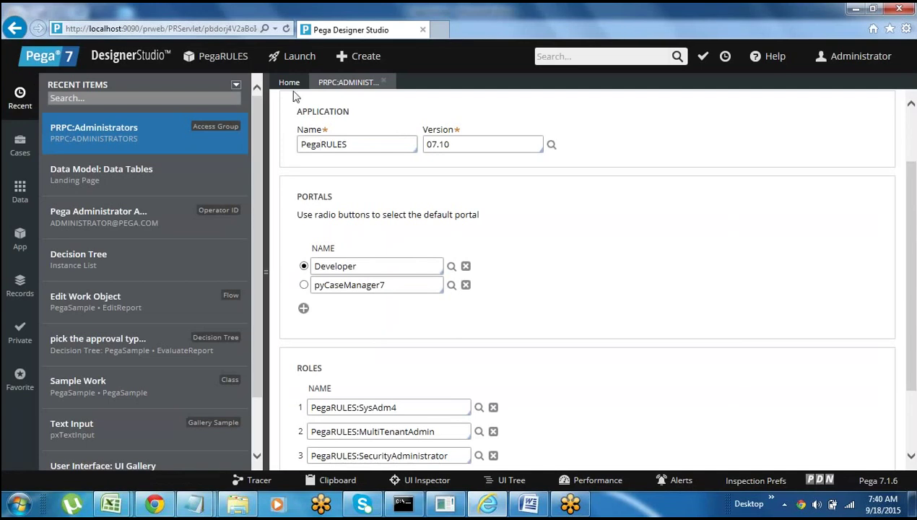
- Highlight the Manager and User lines in the Word notes
{"action": "key", "text": "alt+Tab"}
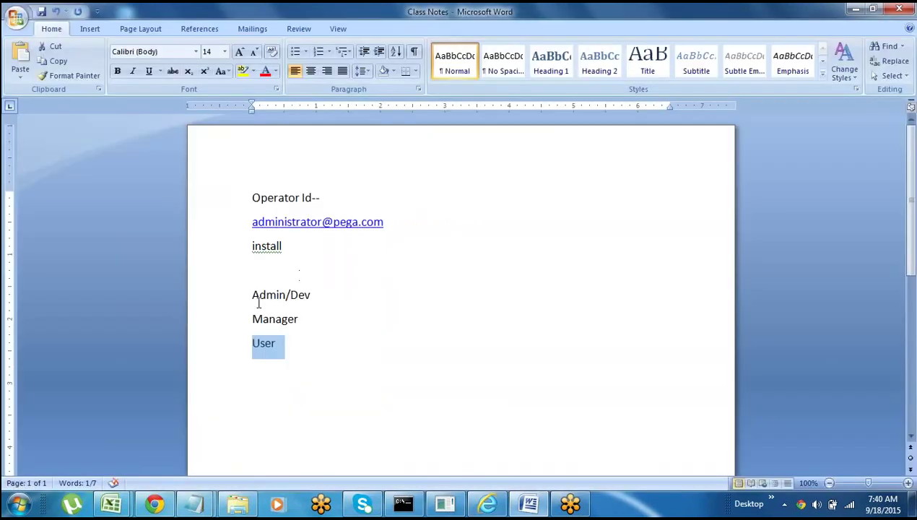
{"action": "left_click", "coordinate": [230, 324]}
{"action": "left_click", "coordinate": [224, 359]}
{"action": "key", "text": "alt+Tab"}
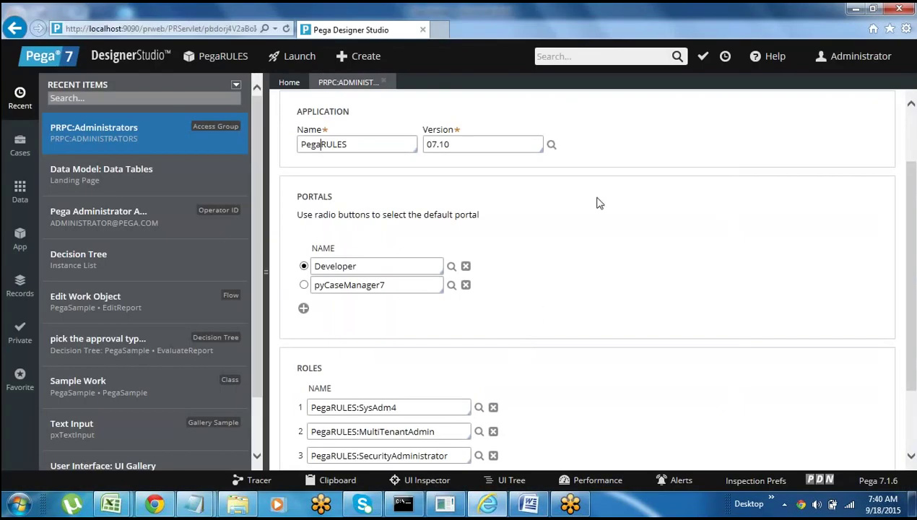
- Review the access group's PegaRULES application, Portals and Roles, then close the record
{"action": "left_click_drag", "start_coordinate": [911, 192], "coordinate": [914, 168]}
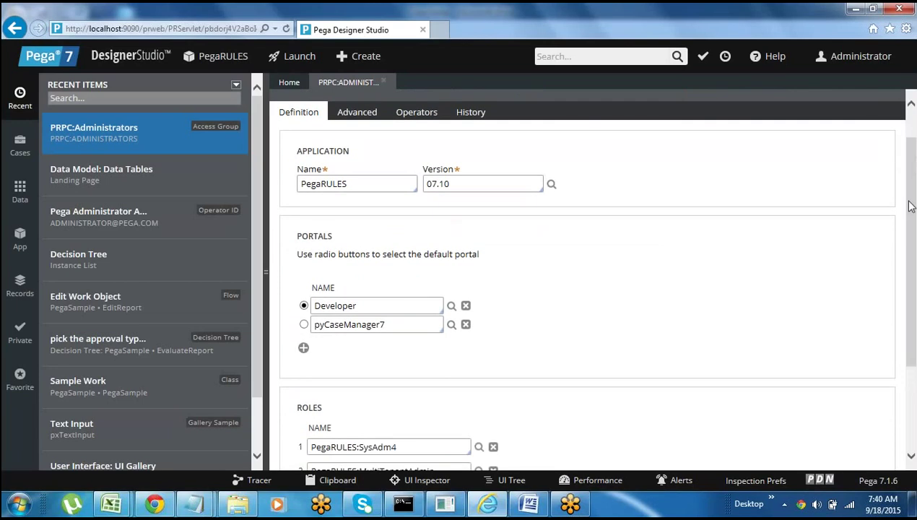
{"action": "mouse_move", "coordinate": [912, 206]}
{"action": "left_mouse_down"}
{"action": "mouse_move", "coordinate": [914, 301]}
{"action": "mouse_move", "coordinate": [911, 189]}
{"action": "left_mouse_up"}
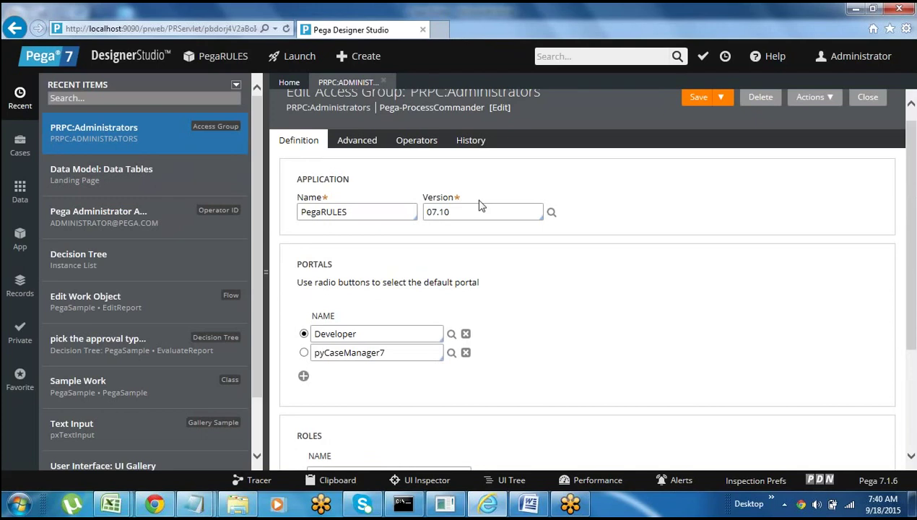
{"action": "double_click", "coordinate": [326, 218]}
{"action": "double_click", "coordinate": [361, 209]}
{"action": "left_click", "coordinate": [354, 218]}
{"action": "double_click", "coordinate": [308, 264]}
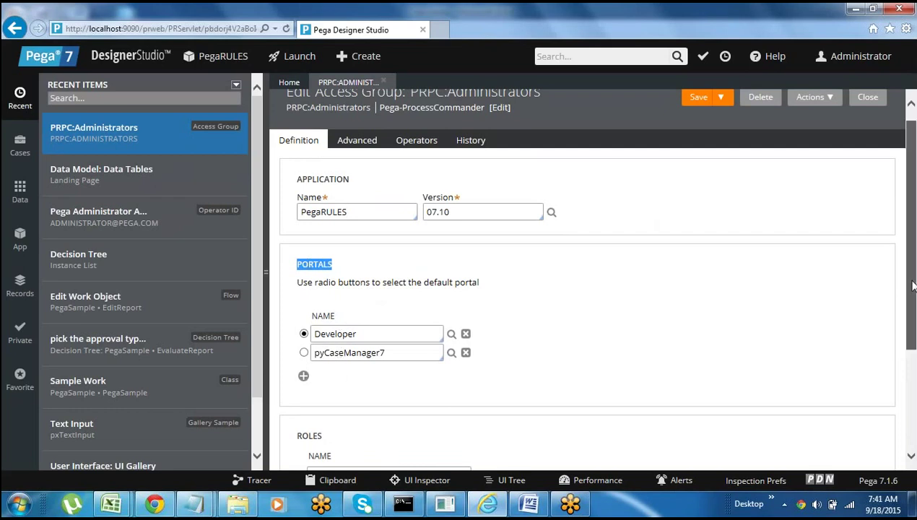
{"action": "scroll", "coordinate": [867, 303], "scroll_direction": "down", "scroll_amount": 3}
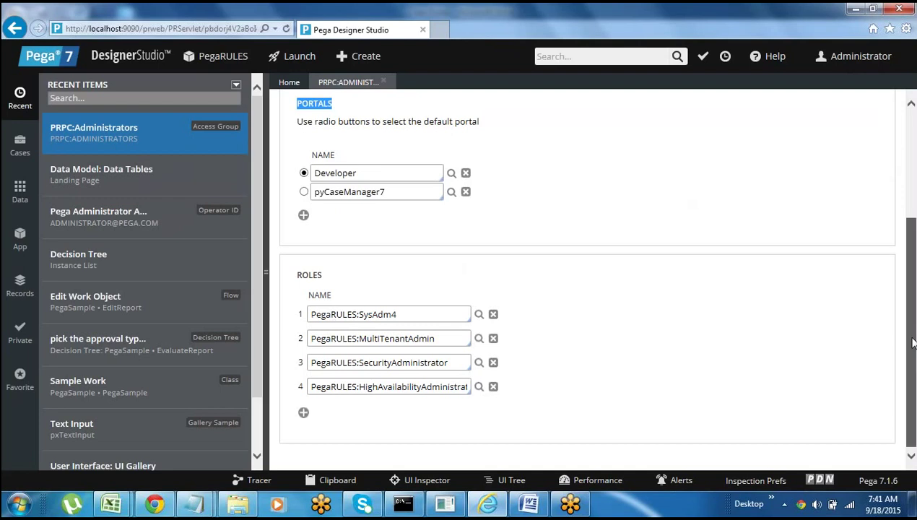
{"action": "left_click_drag", "start_coordinate": [912, 344], "coordinate": [914, 226]}
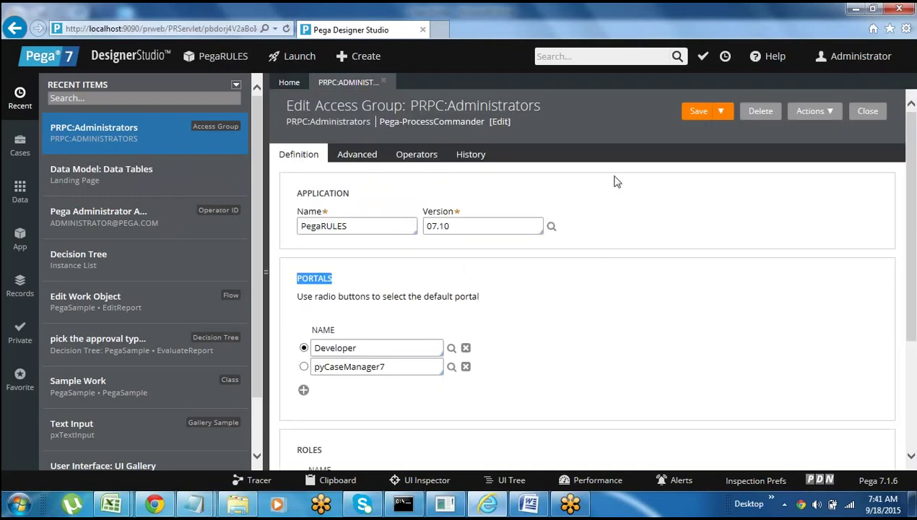
{"action": "left_click", "coordinate": [385, 83]}
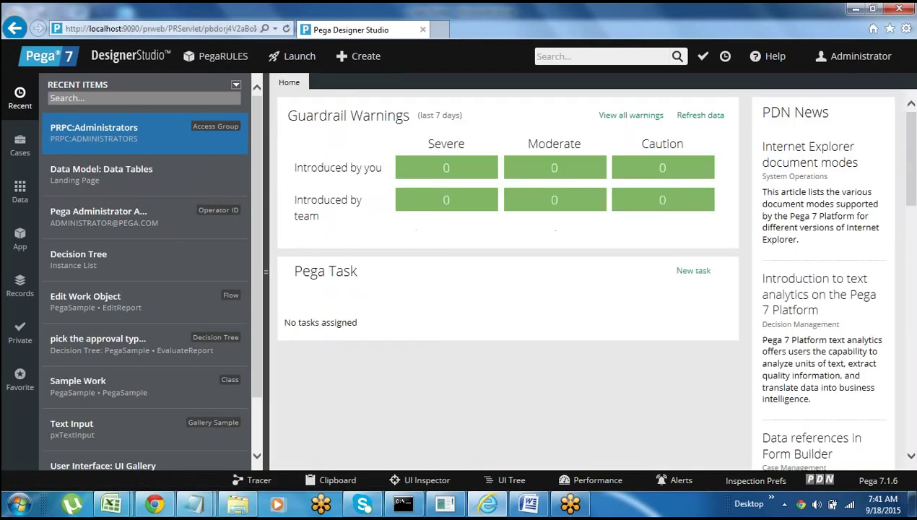
- Browse the DesignerStudio menu, then show the PegaSample application explorer in the side panel
{"action": "left_click", "coordinate": [528, 504]}
{"action": "left_click", "coordinate": [528, 505]}
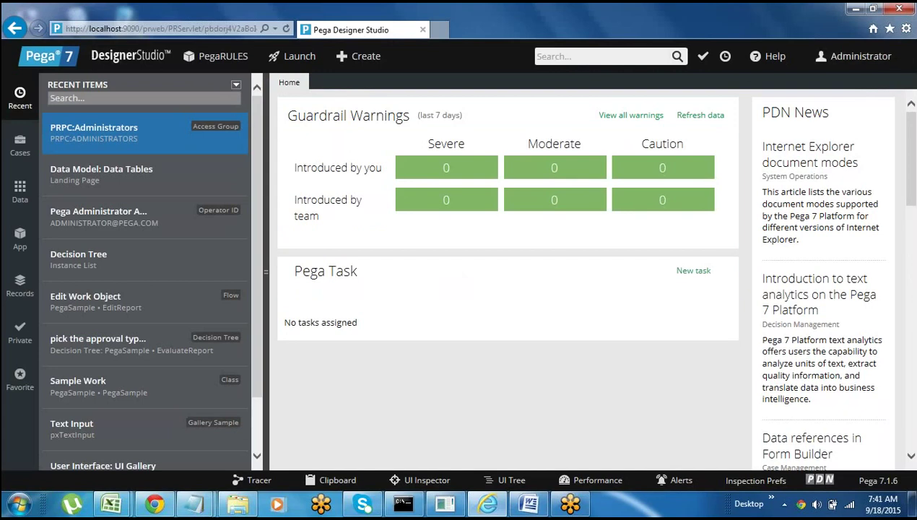
{"action": "left_click", "coordinate": [119, 58]}
{"action": "mouse_move", "coordinate": [136, 106]}
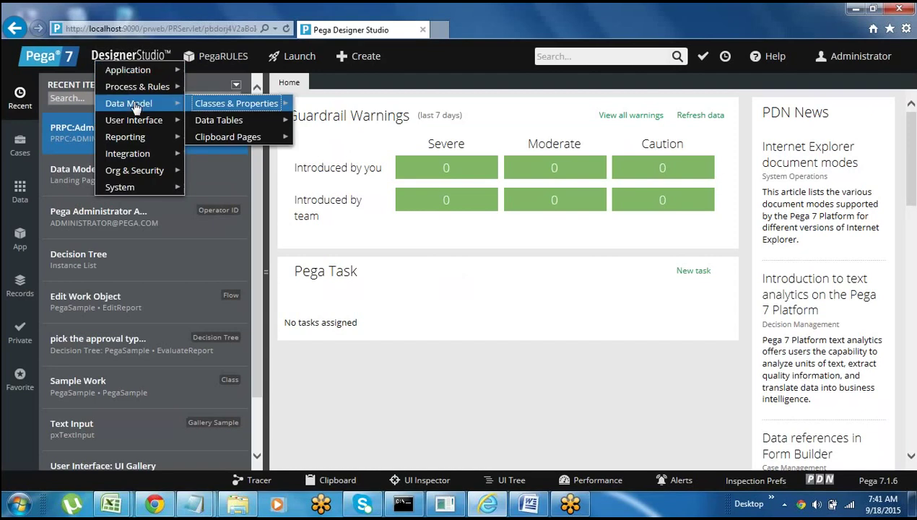
{"action": "mouse_move", "coordinate": [133, 75]}
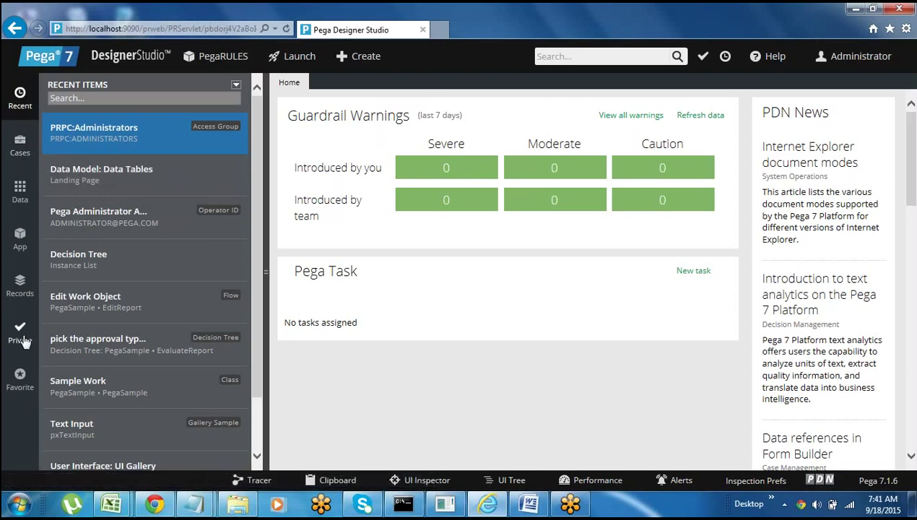
{"action": "left_click", "coordinate": [19, 248]}
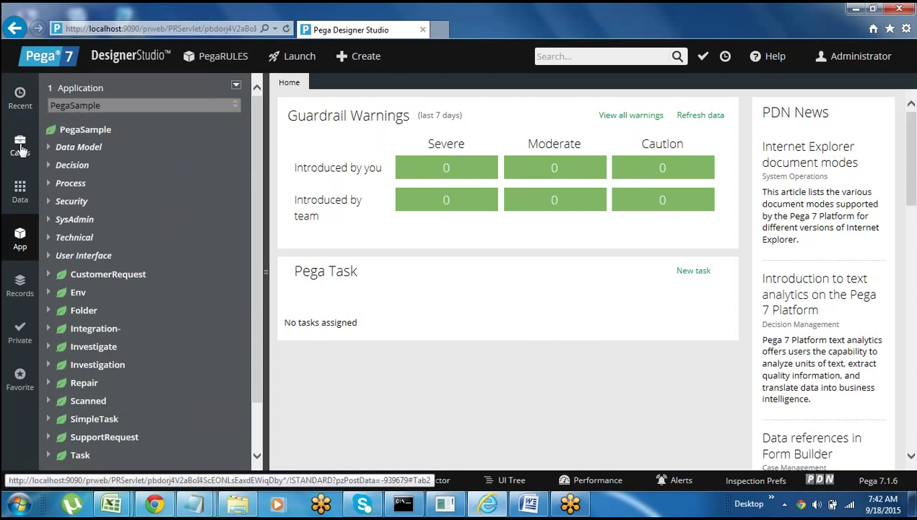
- Cycle through the Cases, Data, Records, Private, Favorites and Recent sidebar panels, ending on Case Types
{"action": "left_click", "coordinate": [21, 148]}
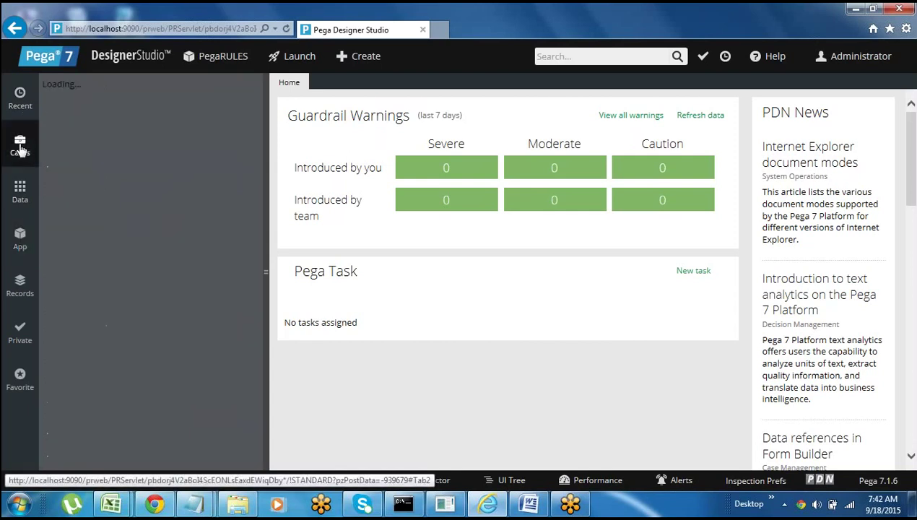
{"action": "left_click", "coordinate": [19, 195]}
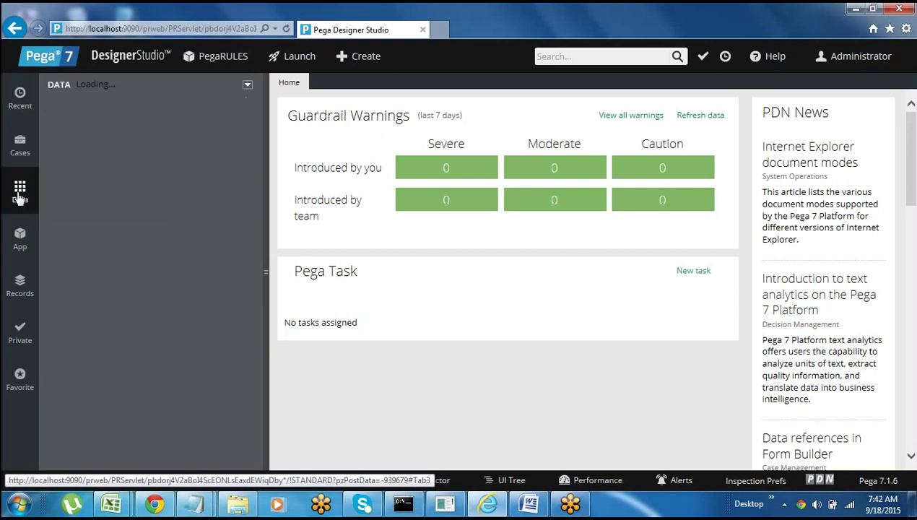
{"action": "left_click", "coordinate": [20, 288]}
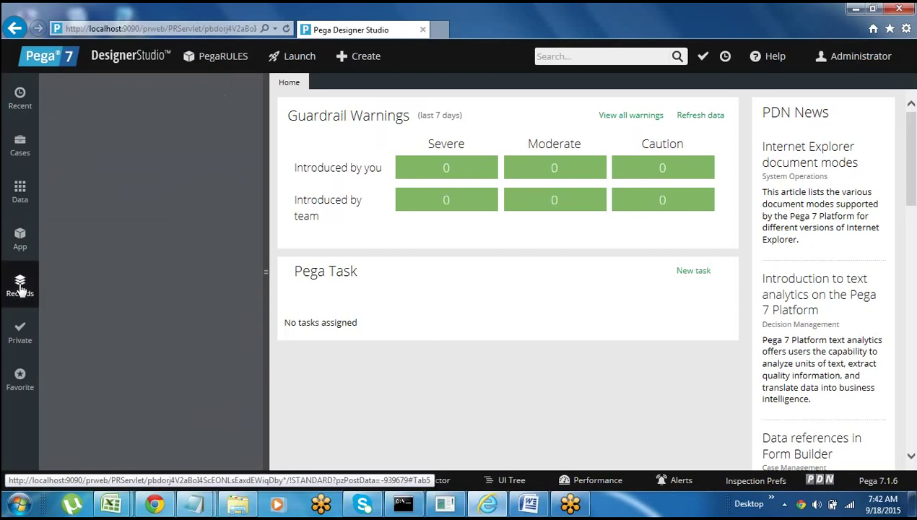
{"action": "left_click", "coordinate": [20, 338]}
{"action": "left_click", "coordinate": [20, 380]}
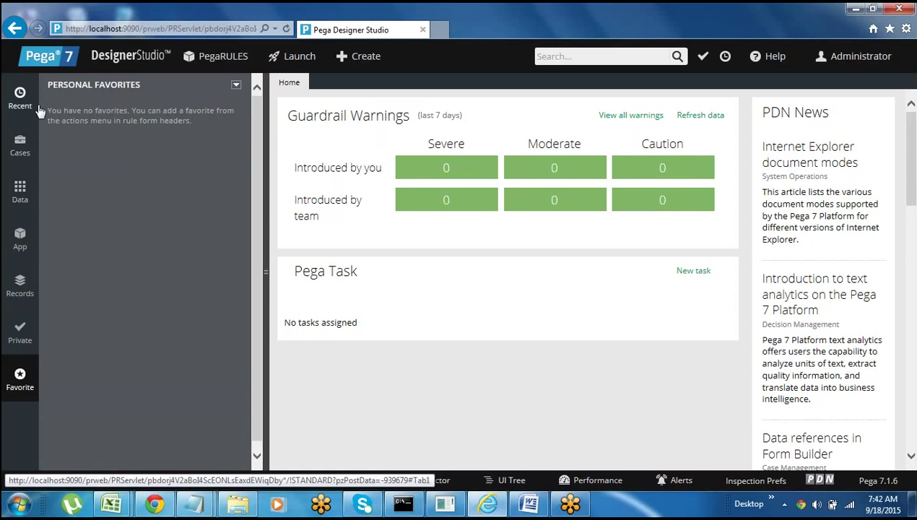
{"action": "left_click", "coordinate": [20, 103]}
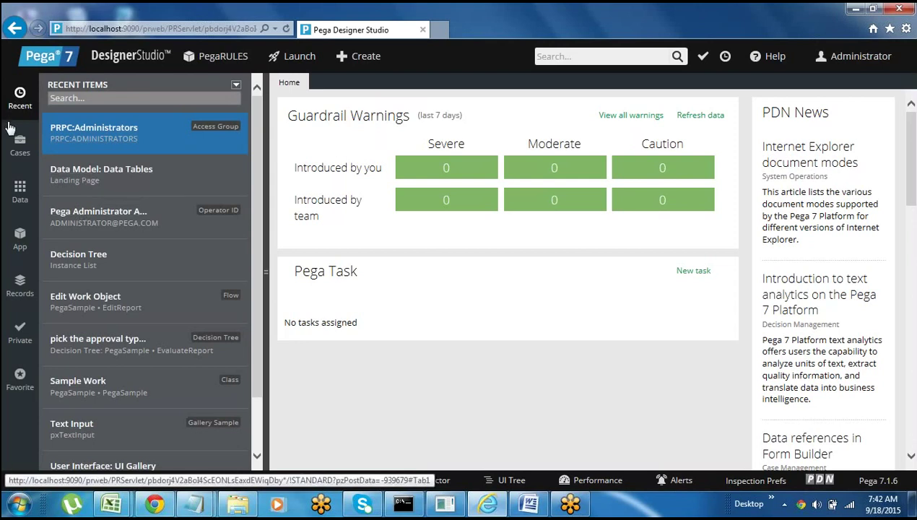
{"action": "left_click", "coordinate": [20, 148]}
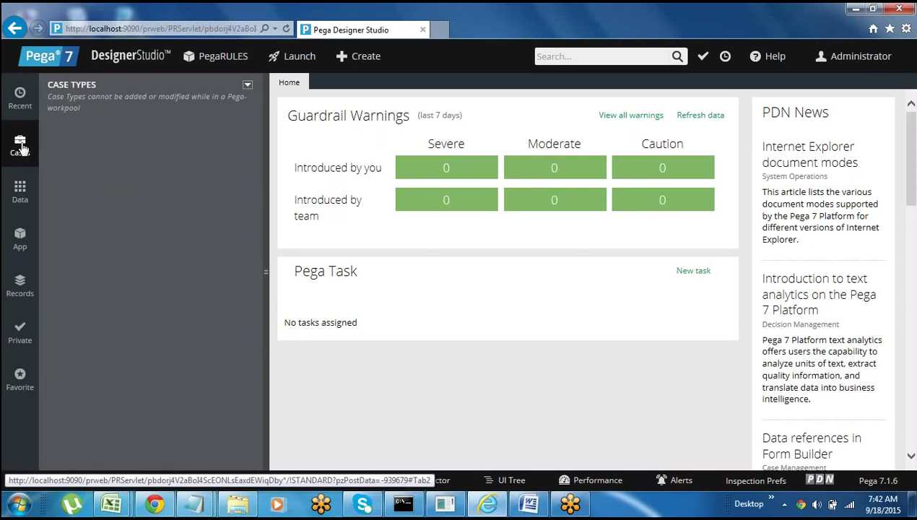
- Switch the side panel from Case Types to the Data explorer, which lists no data objects
{"action": "left_click", "coordinate": [20, 149]}
{"action": "left_click", "coordinate": [20, 194]}
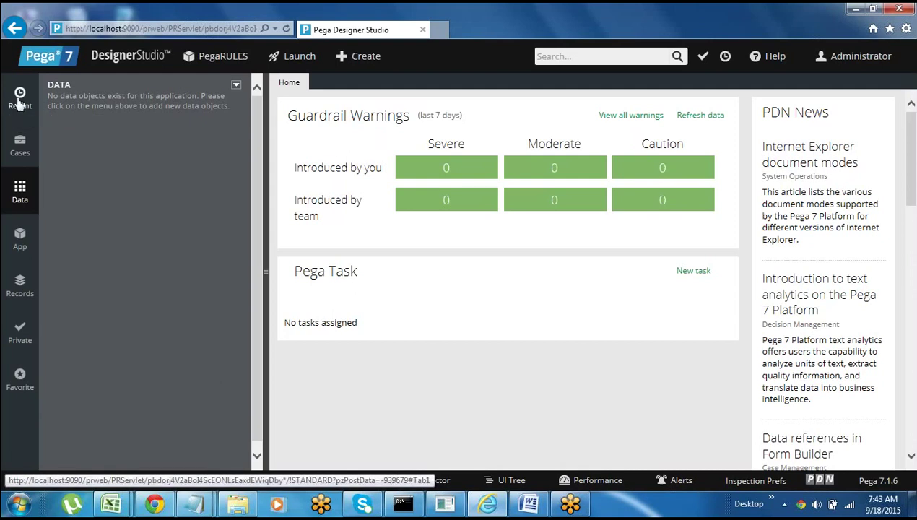
- Switch between the App, Cases, Recent, Data and Records explorers in the sidebar
{"action": "left_click", "coordinate": [19, 246]}
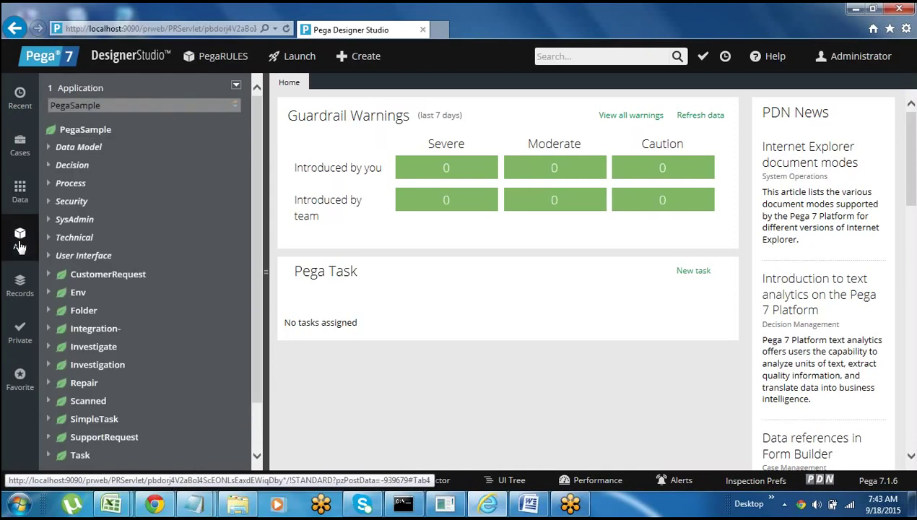
{"action": "left_click", "coordinate": [18, 148]}
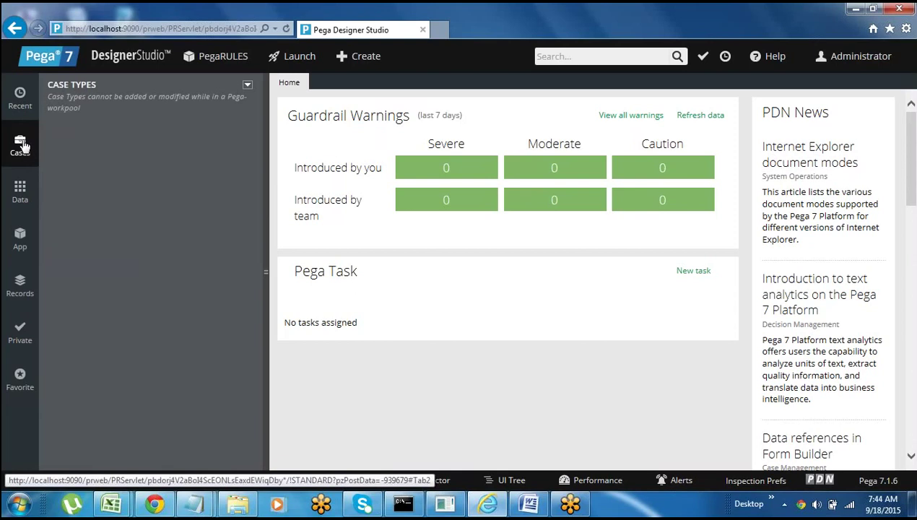
{"action": "left_click", "coordinate": [20, 239]}
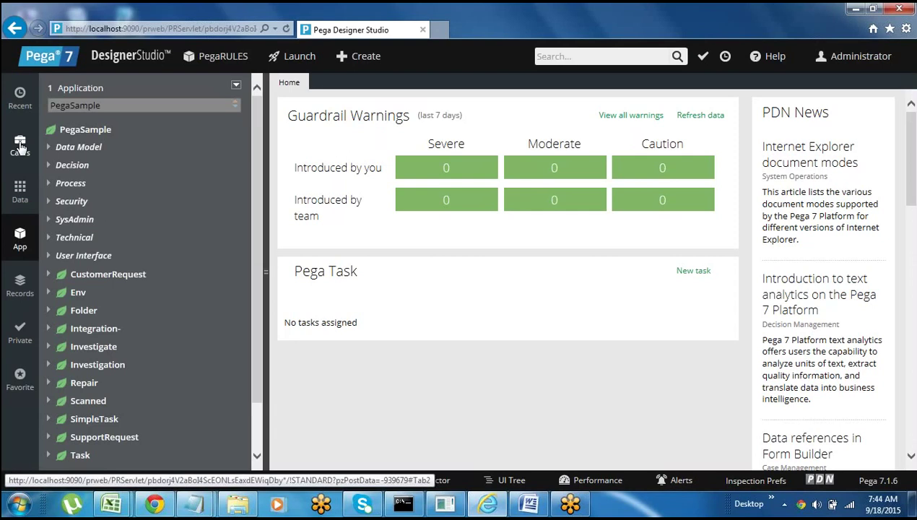
{"action": "left_click", "coordinate": [23, 101]}
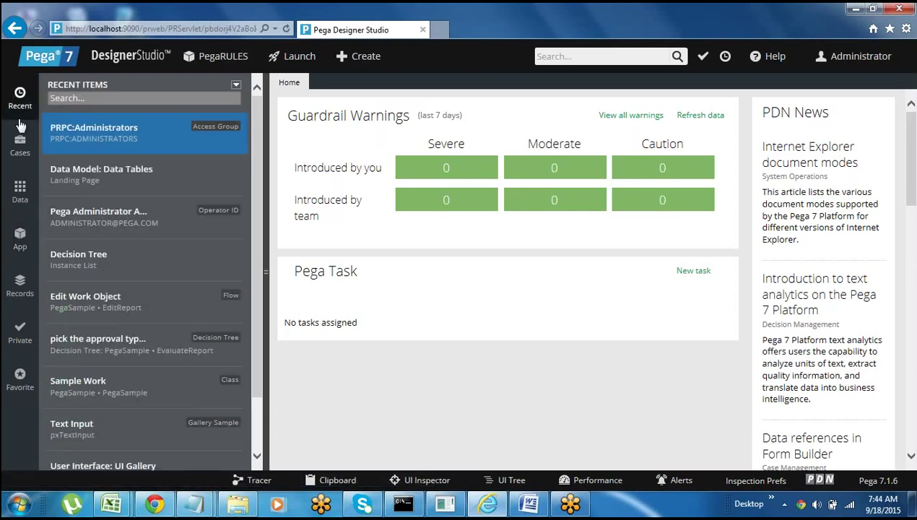
{"action": "left_click", "coordinate": [20, 192]}
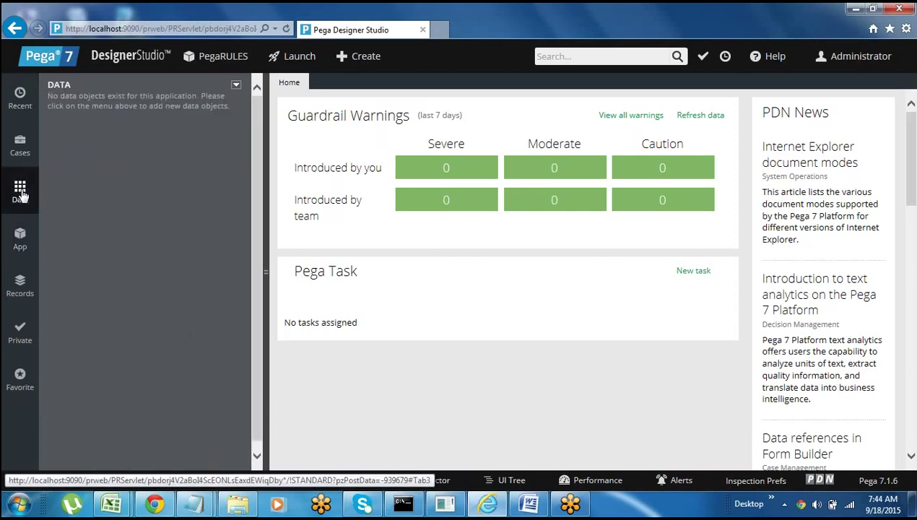
{"action": "left_click", "coordinate": [20, 285]}
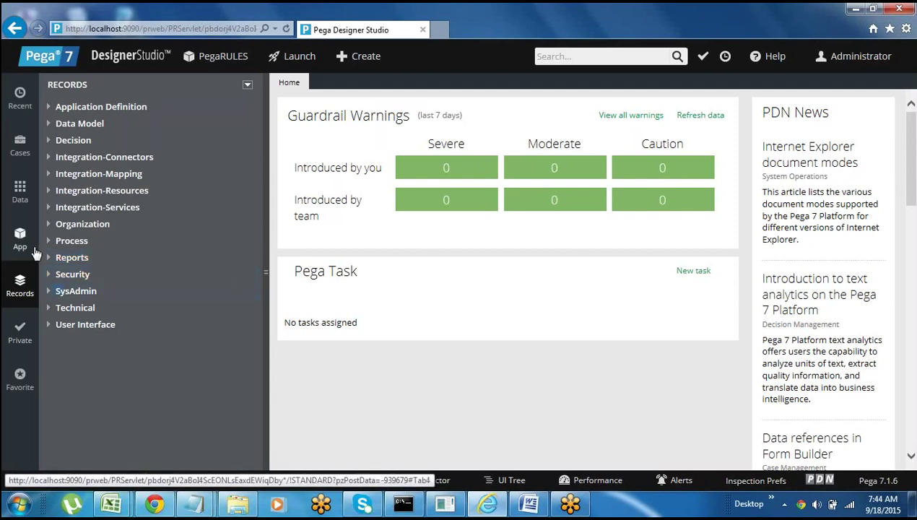
{"action": "left_click", "coordinate": [21, 246]}
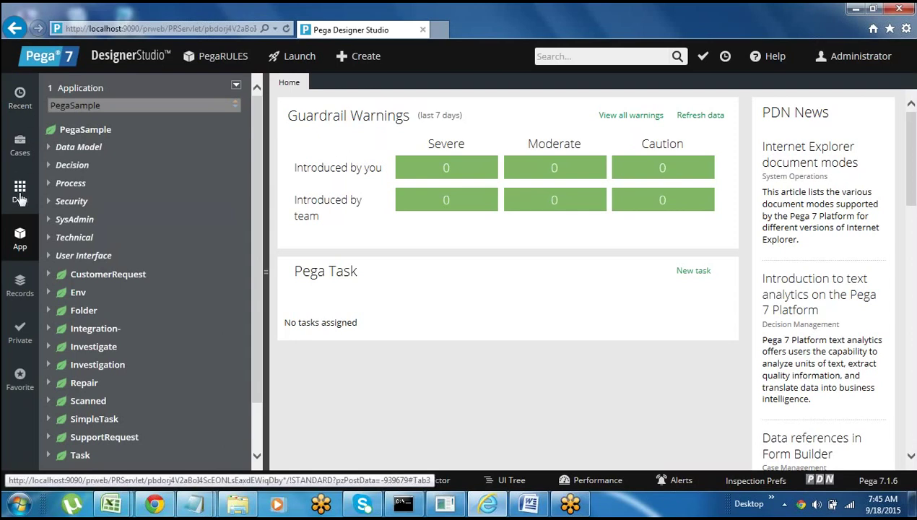
- Cycle through the Data, App, Records, Private and Favorites explorers, ending on Recent Items
{"action": "left_click", "coordinate": [20, 192]}
{"action": "left_click", "coordinate": [21, 244]}
{"action": "left_click", "coordinate": [21, 285]}
{"action": "left_click", "coordinate": [20, 334]}
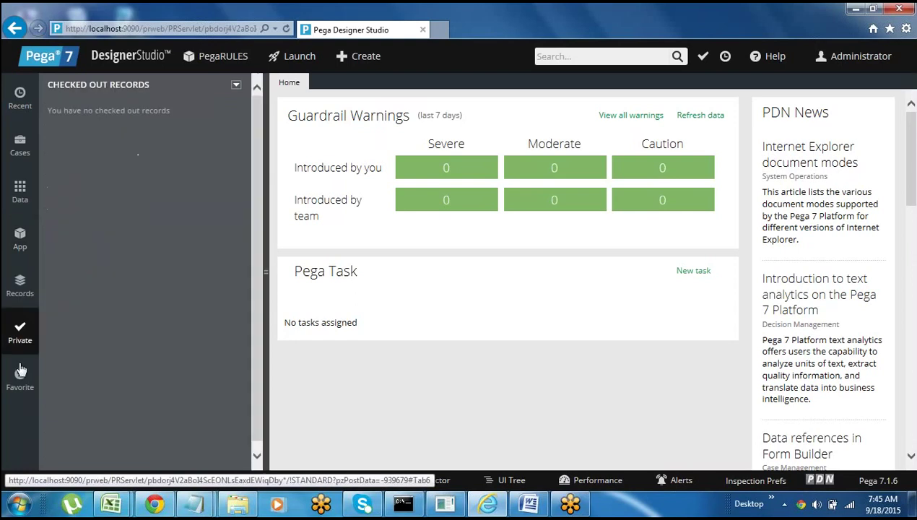
{"action": "left_click", "coordinate": [20, 377]}
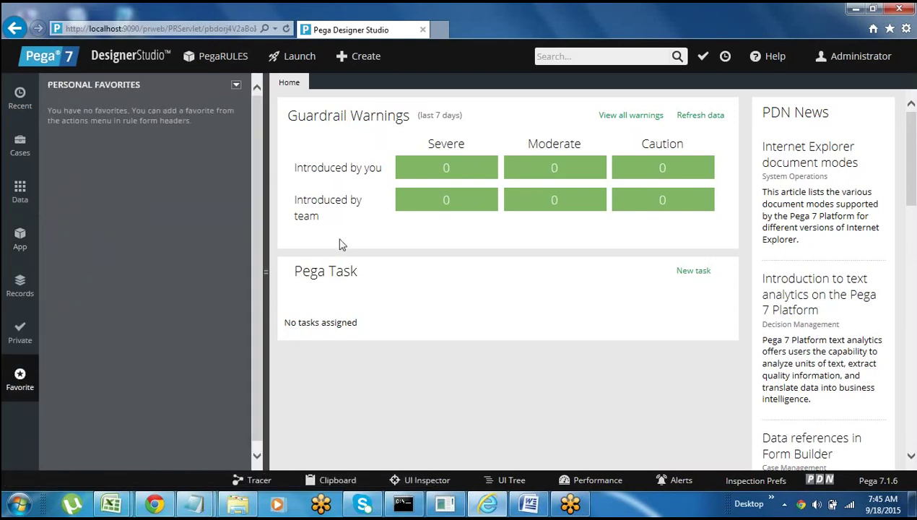
{"action": "left_click", "coordinate": [28, 101]}
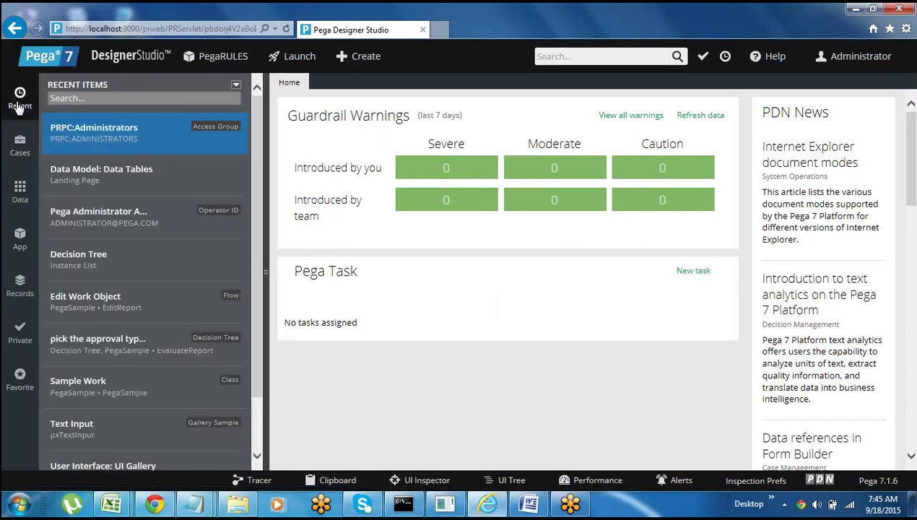
- Open Data Model: Data Tables from Recent Items, review its classes and row counts, then close it
{"action": "left_click", "coordinate": [95, 173]}
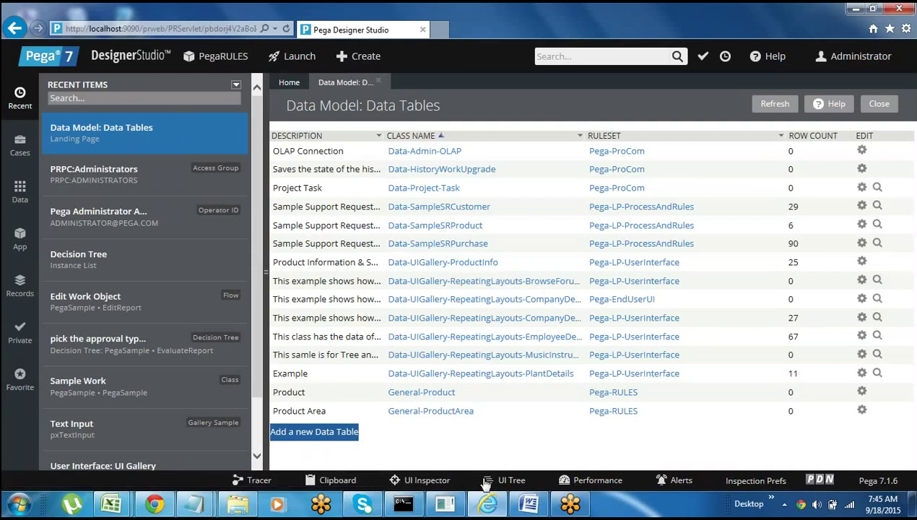
{"action": "left_click", "coordinate": [242, 483]}
{"action": "left_click", "coordinate": [377, 81]}
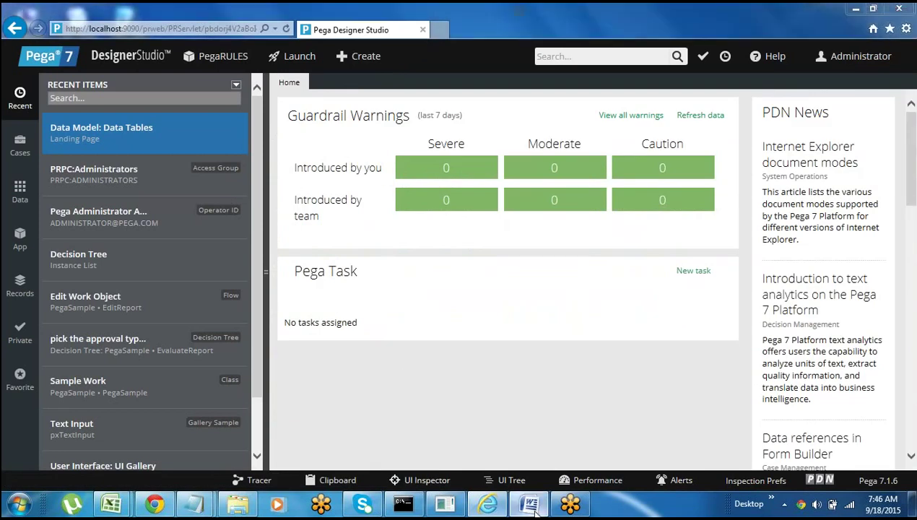
{"action": "left_click", "coordinate": [529, 503]}
- Add a row of equals signs below the User line, turning it into a double rule
{"action": "key", "text": "Right"}
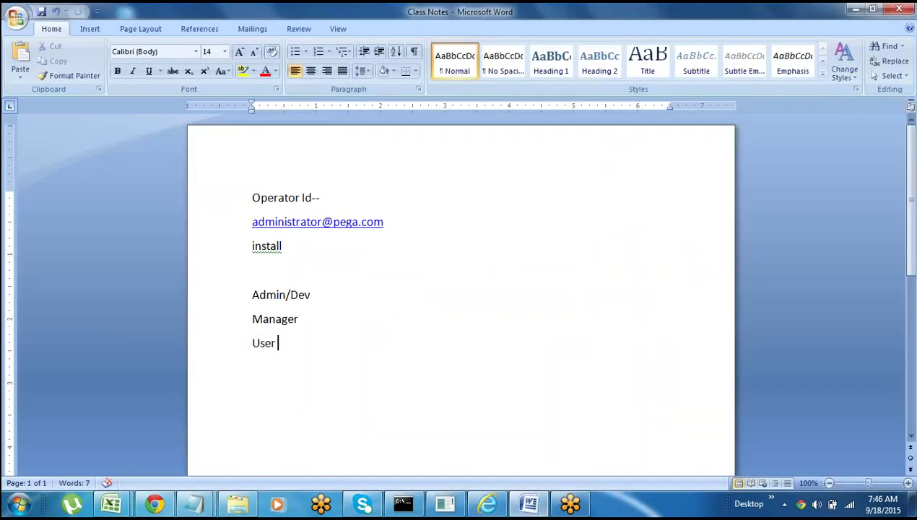
{"action": "key", "text": "Return"}
{"action": "key", "text": "Return"}
{"action": "key", "text": "Return"}
{"action": "key", "text": "Return"}
{"action": "key", "text": "Return"}
{"action": "key", "text": "Return"}
{"action": "key", "text": "Return"}
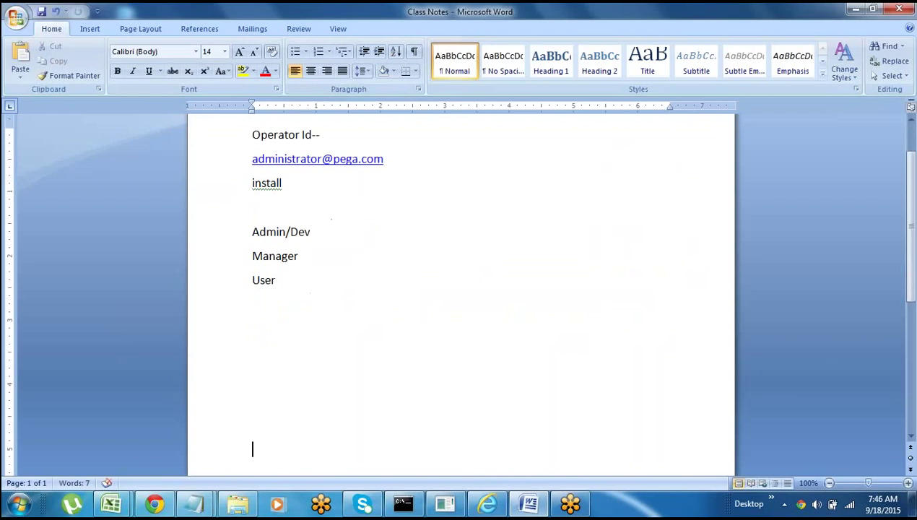
{"action": "left_click", "coordinate": [272, 330]}
{"action": "key", "text": "BackSpace"}
{"action": "type", "text": "==================="}
{"action": "key", "text": "Return"}
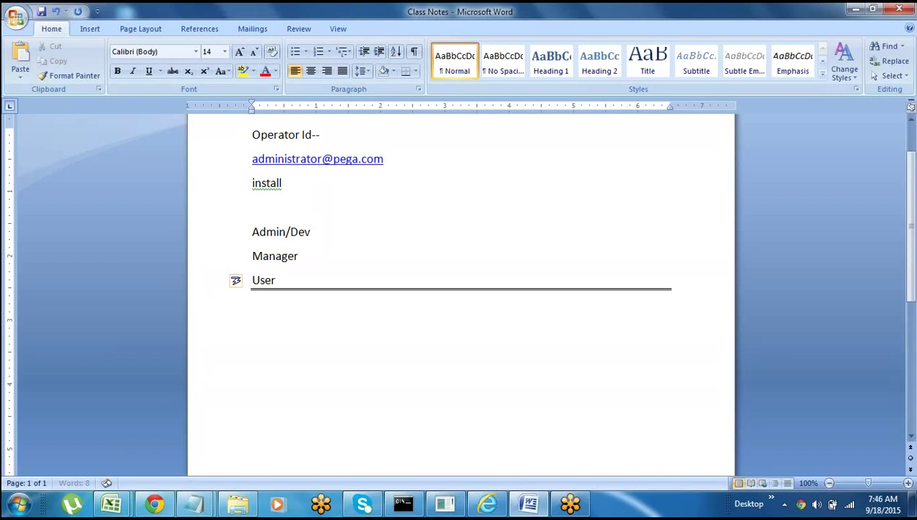
- Type the line 'How to Create New Application:' below the rule
{"action": "scroll", "coordinate": [461, 289], "scroll_direction": "down", "scroll_amount": 3}
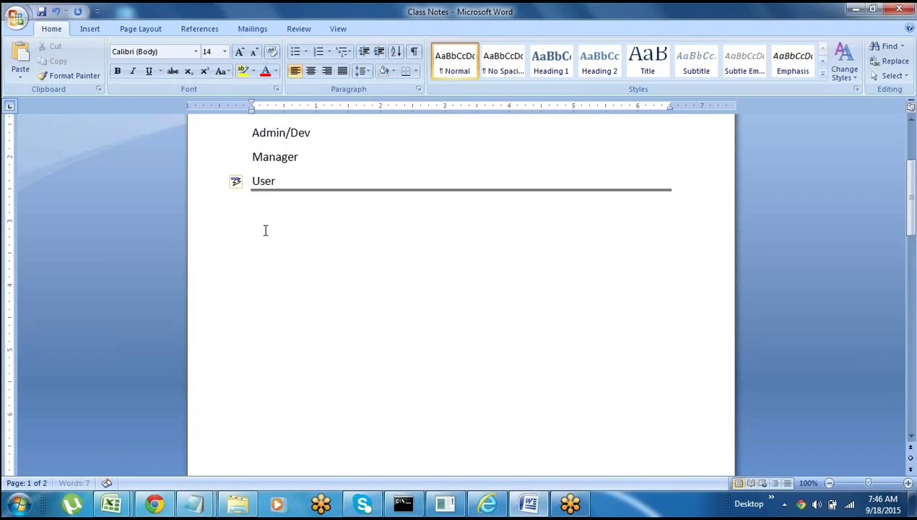
{"action": "type", "text": "How to Creat"}
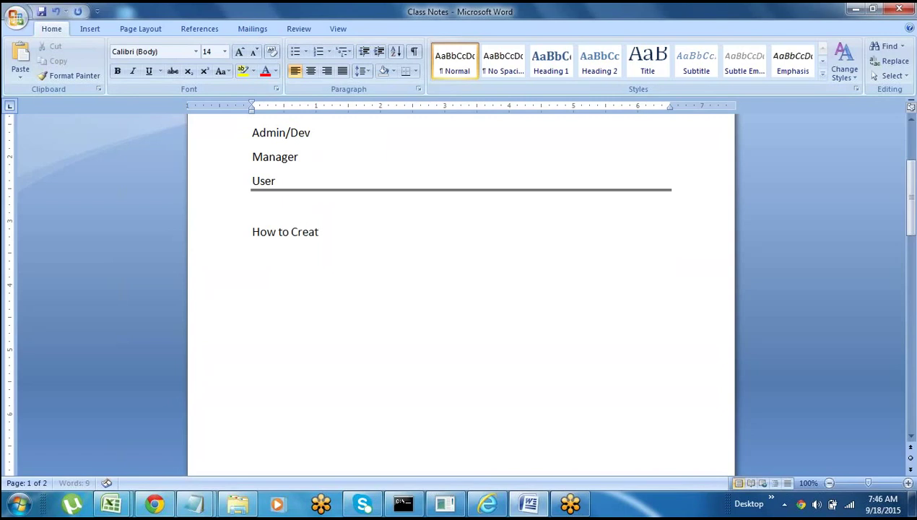
{"action": "type", "text": "e New APp"}
{"action": "key", "text": "BackSpace"}
{"action": "type", "text": "pl"}
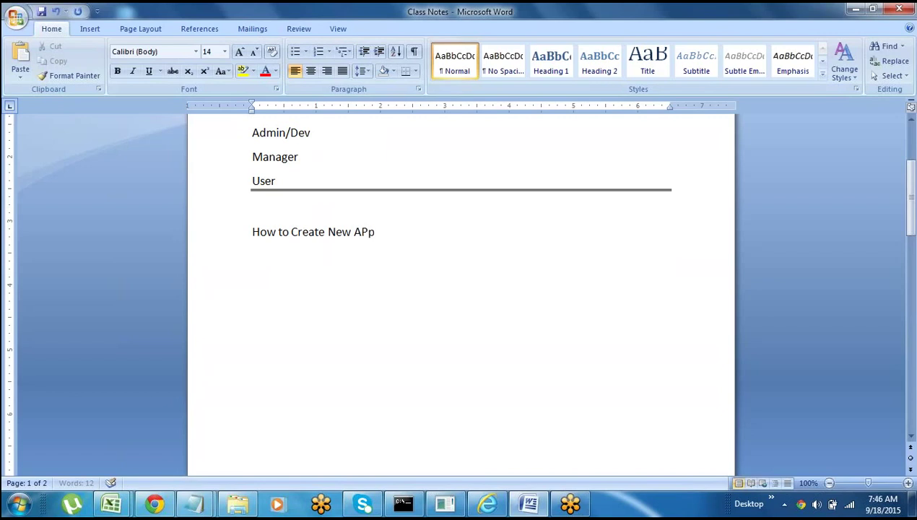
{"action": "key", "text": "BackSpace"}
{"action": "key", "text": "BackSpace"}
{"action": "key", "text": "BackSpace"}
{"action": "type", "text": "pplication:"}
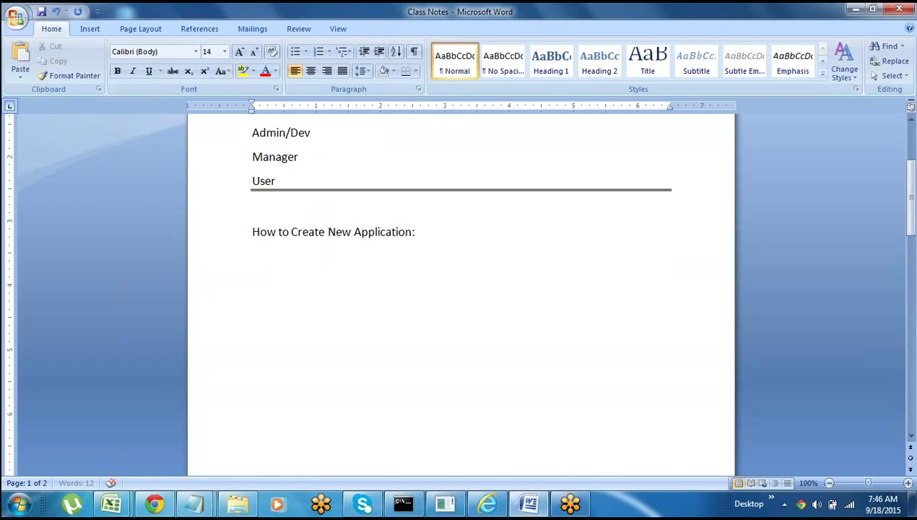
{"action": "key", "text": "alt+Tab"}
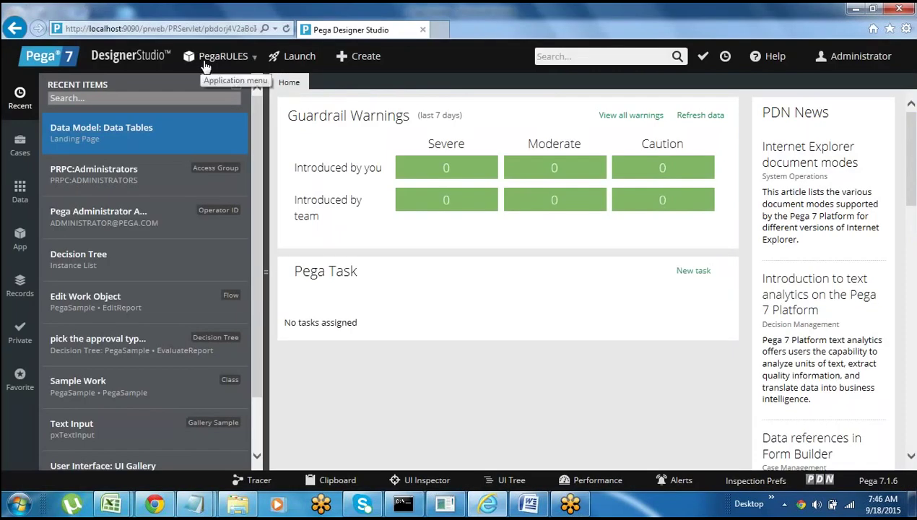
{"action": "key", "text": "alt+Tab"}
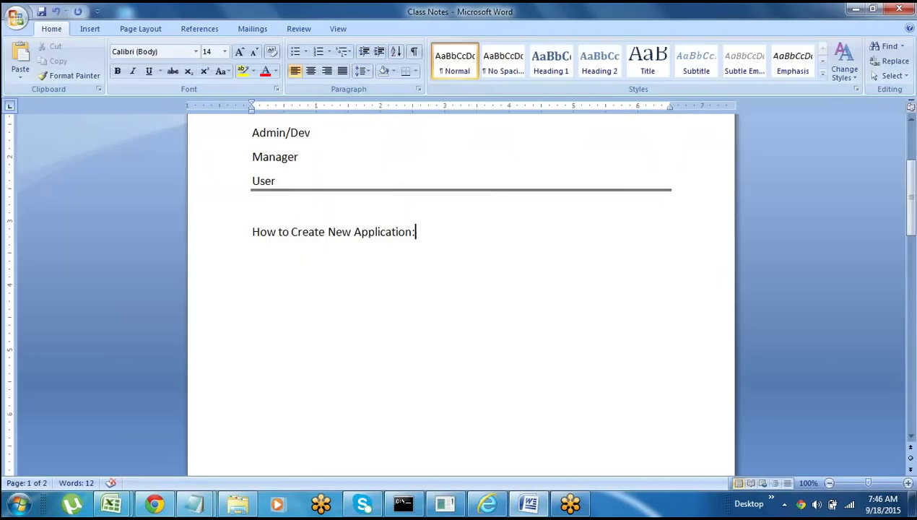
{"action": "left_click", "coordinate": [220, 238]}
{"action": "left_click", "coordinate": [274, 262]}
{"action": "left_click", "coordinate": [214, 241]}
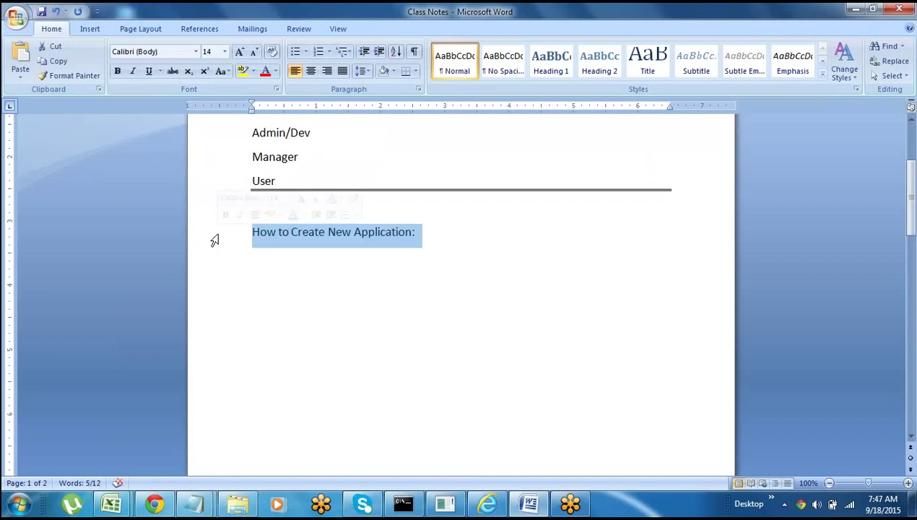
{"action": "key", "text": "alt+Tab"}
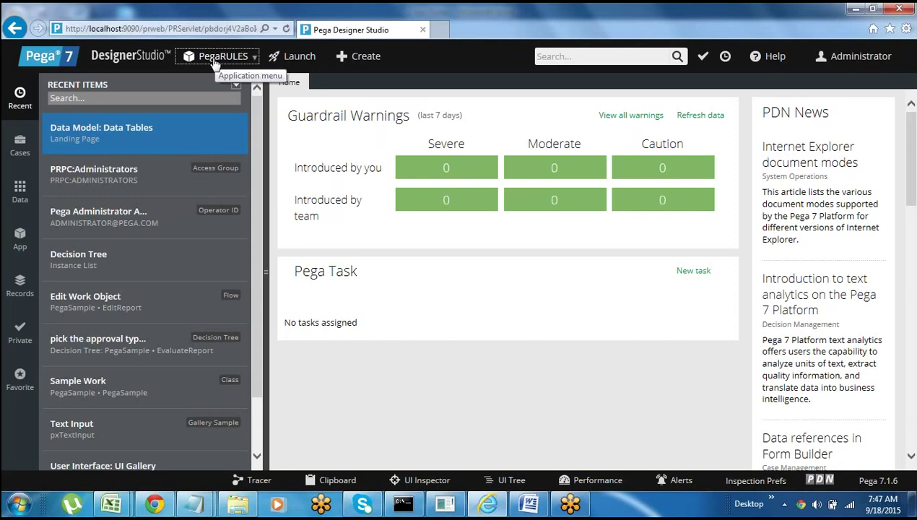
- Choose New Application from the PegaRULES application menu to open a New Application tab
{"action": "left_click", "coordinate": [215, 61]}
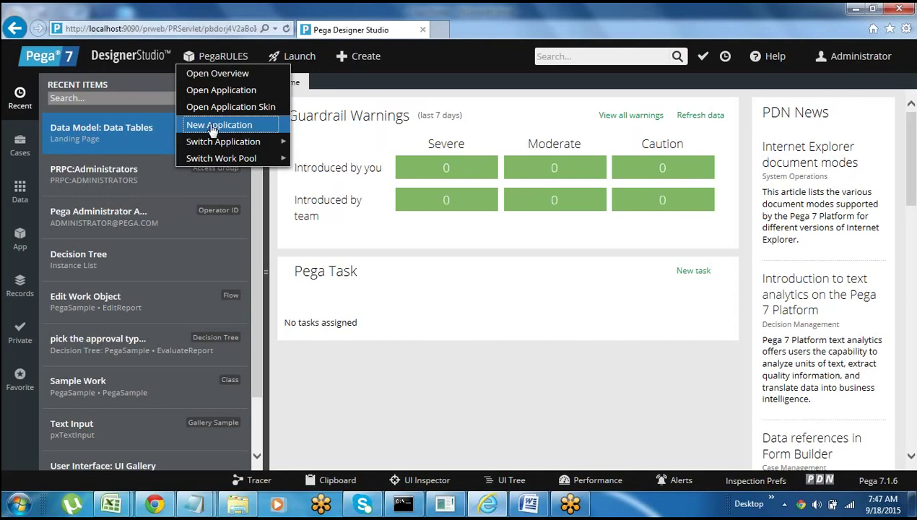
{"action": "left_click", "coordinate": [212, 127]}
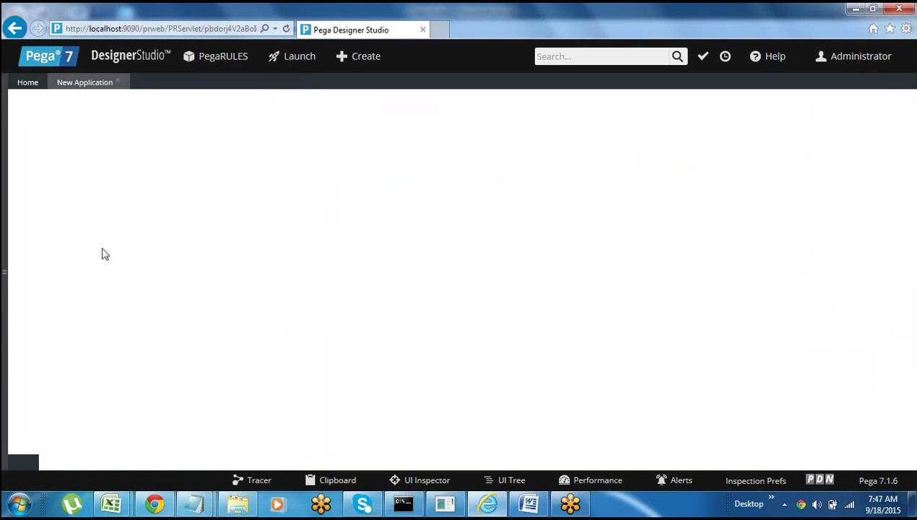
{"action": "key", "text": "alt+Tab"}
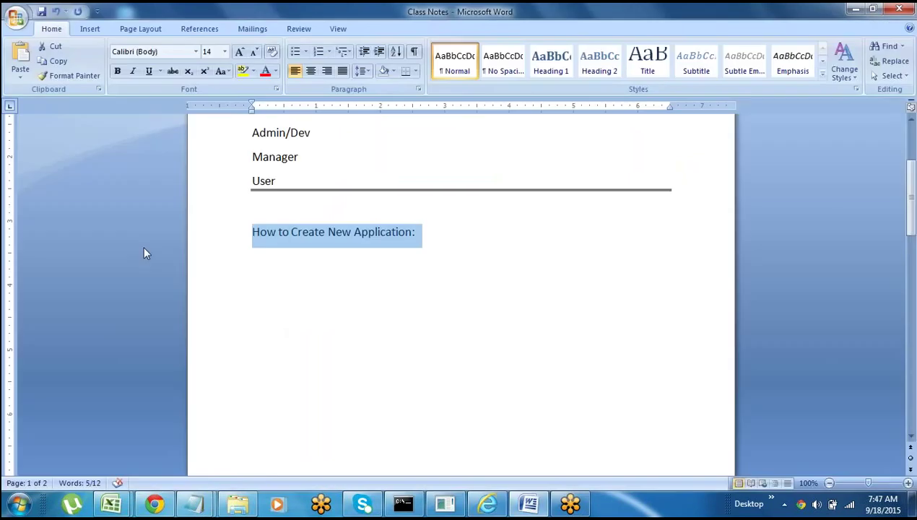
- Type 'DCO-- Direct Capture of Objectives' on the line below the How to Create New Application heading
{"action": "left_click", "coordinate": [351, 279]}
{"action": "left_click", "coordinate": [426, 233]}
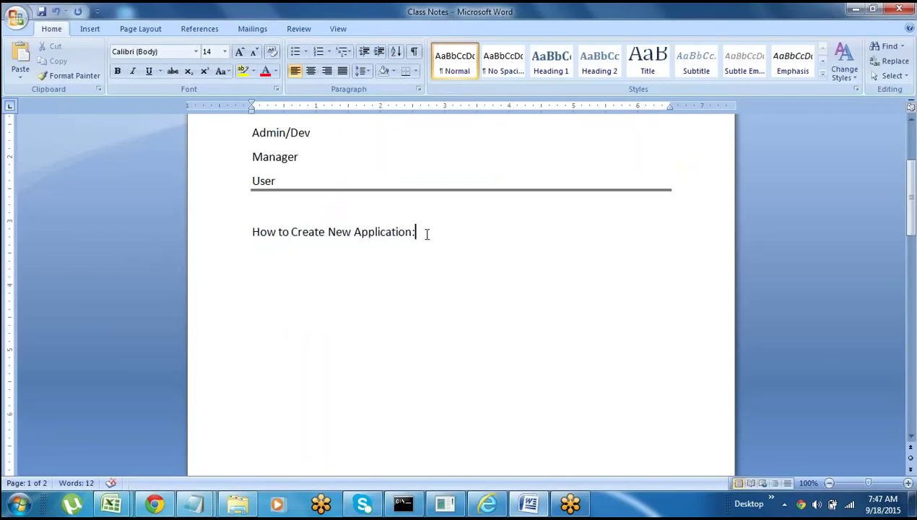
{"action": "key", "text": "Down"}
{"action": "left_click", "coordinate": [217, 250]}
{"action": "left_click", "coordinate": [253, 302]}
{"action": "left_click", "coordinate": [259, 279]}
{"action": "type", "text": "DCO--"}
{"action": "type", "text": " Direct Capt"}
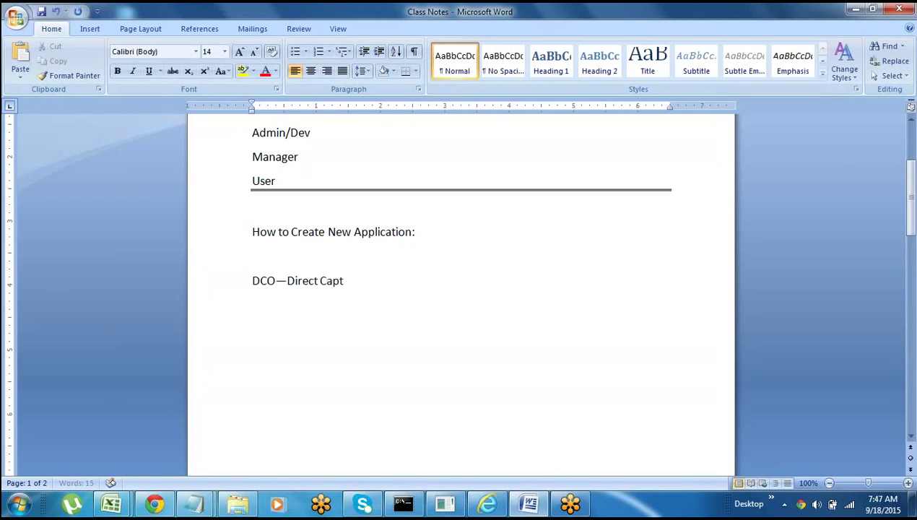
{"action": "type", "text": "ure of Objectives"}
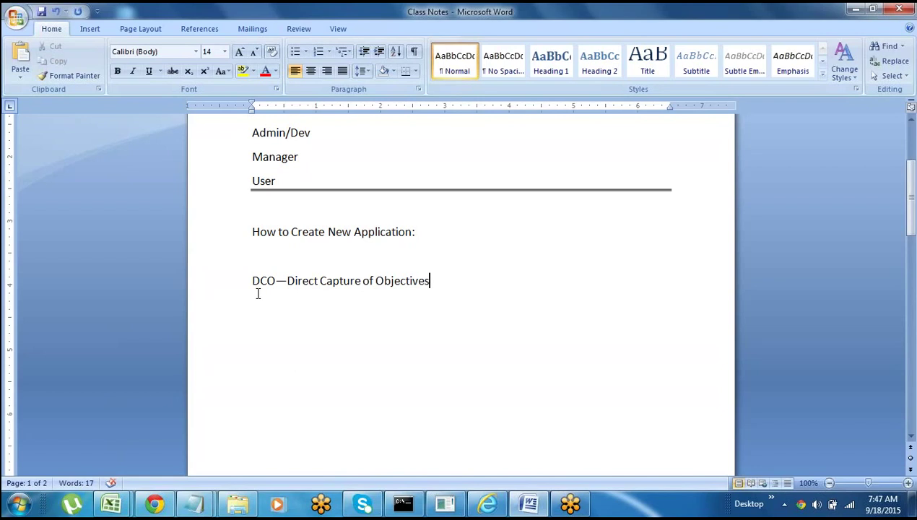
{"action": "left_click", "coordinate": [219, 284]}
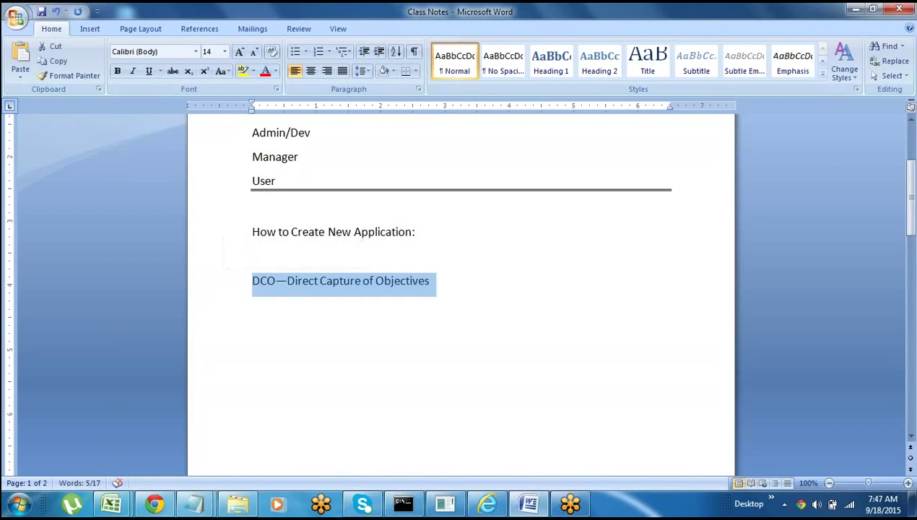
{"action": "left_click", "coordinate": [252, 304]}
{"action": "left_click", "coordinate": [228, 289]}
{"action": "left_click", "coordinate": [254, 303]}
{"action": "left_click", "coordinate": [232, 282]}
{"action": "left_click", "coordinate": [258, 322]}
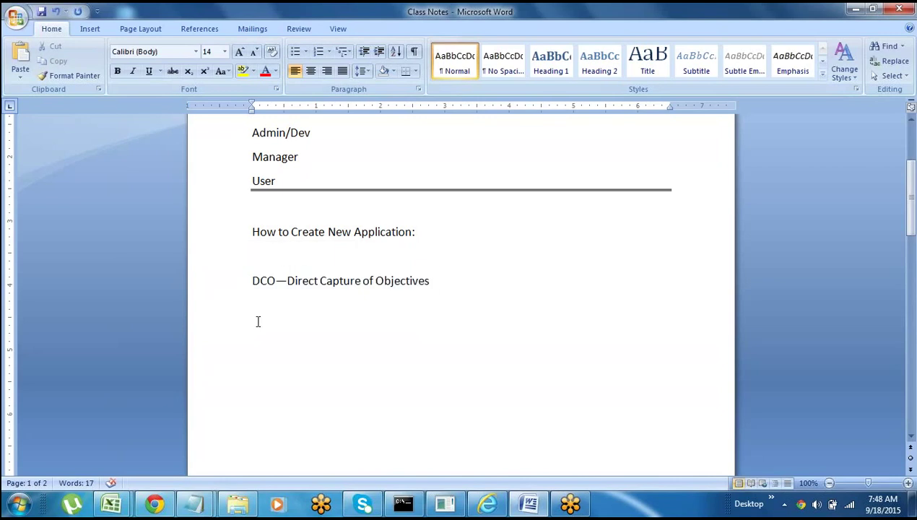
{"action": "key", "text": "alt+Tab"}
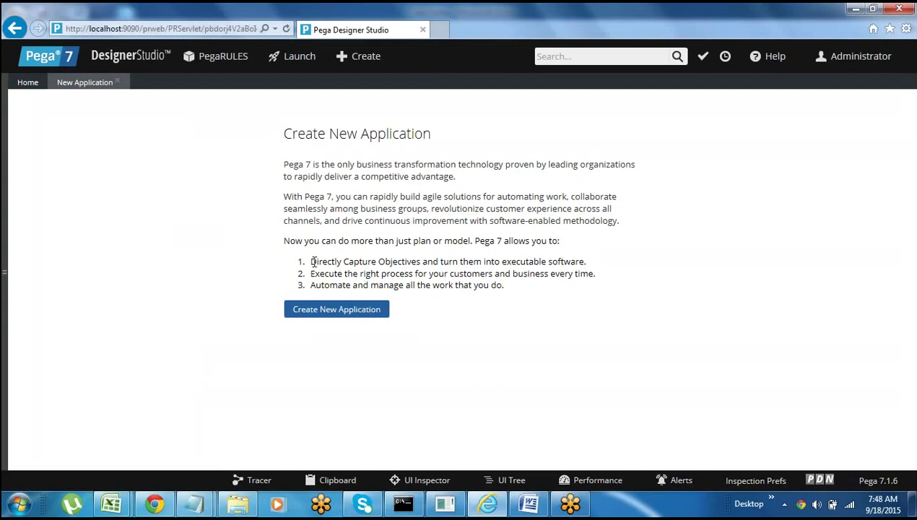
- Highlight 'Directly Capture Objectives' on the Pega page, then start a new line below the DCO line
{"action": "left_click_drag", "start_coordinate": [314, 261], "coordinate": [403, 264]}
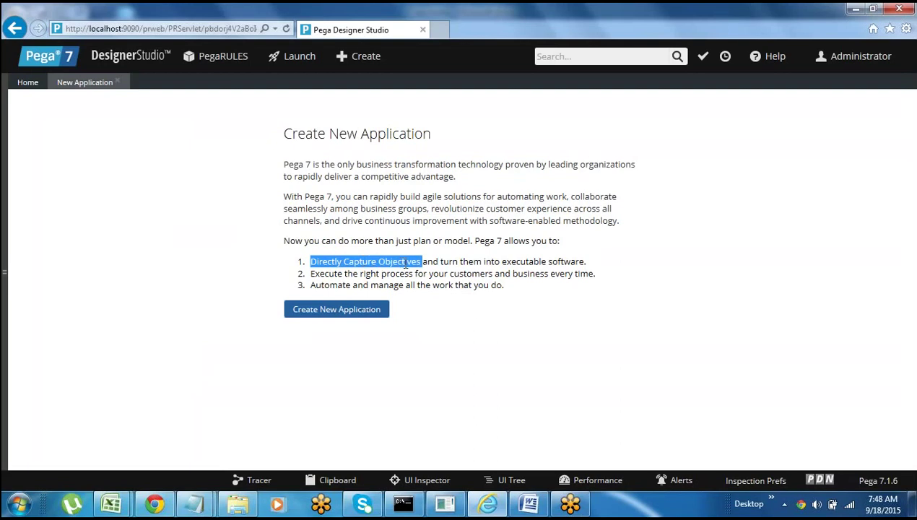
{"action": "key", "text": "alt+Tab"}
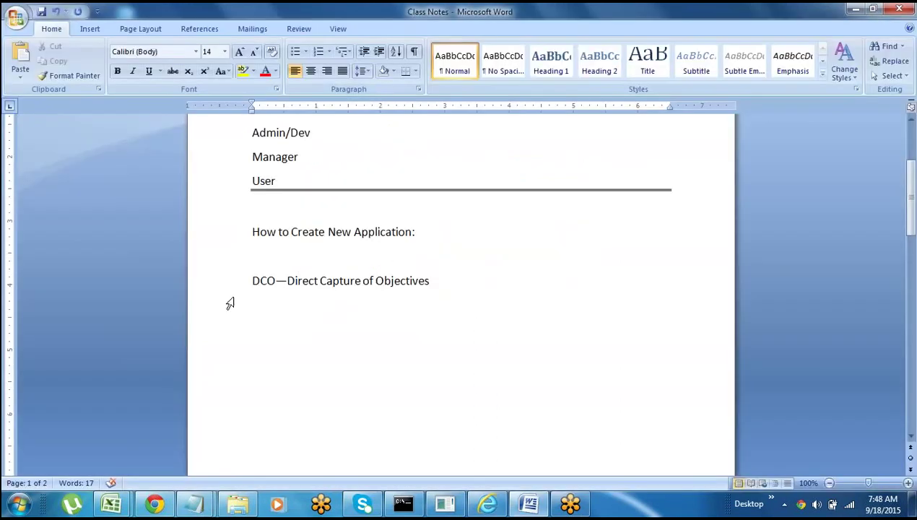
{"action": "left_click", "coordinate": [229, 304]}
{"action": "key", "text": "Left"}
{"action": "left_click", "coordinate": [210, 289]}
{"action": "key", "text": "Right"}
{"action": "key", "text": "Return"}
- Add 'Application Exprees' on its own line below the DCO line as the second method
{"action": "type", "text": "Applic"}
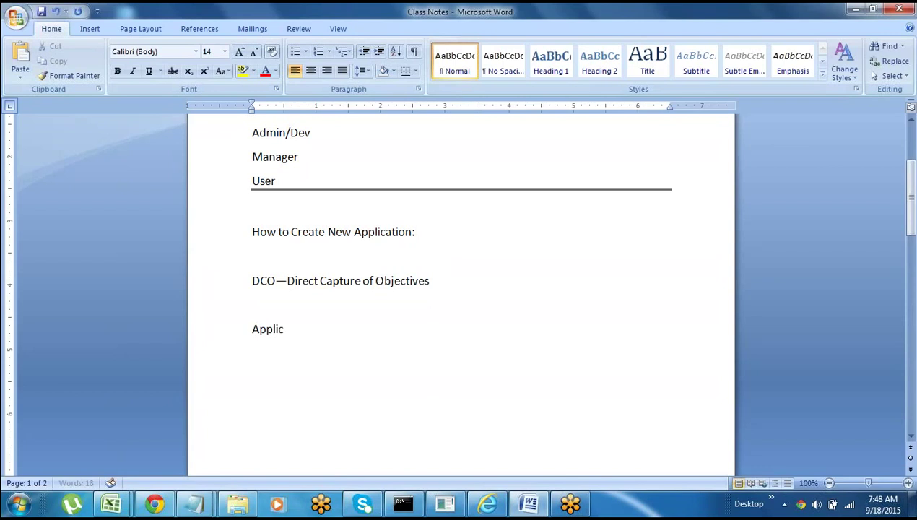
{"action": "type", "text": "ation Expree"}
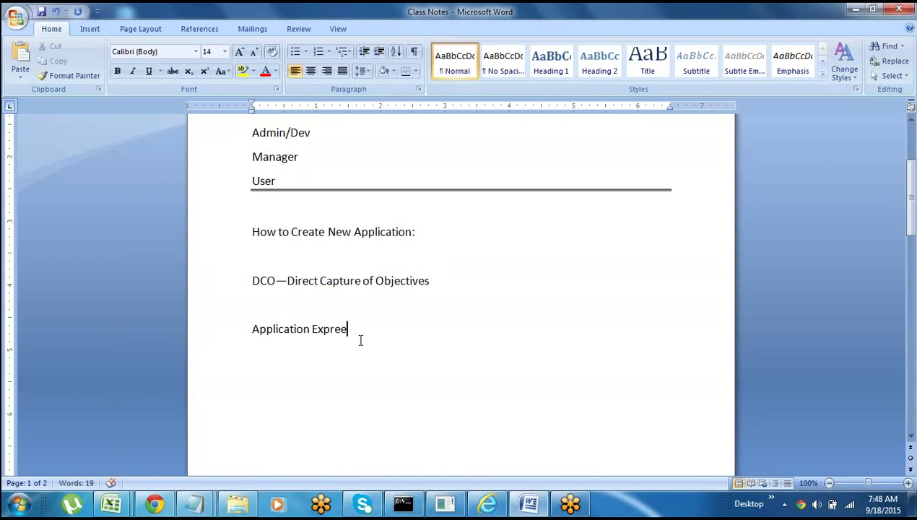
{"action": "type", "text": "s"}
{"action": "key", "text": "Return"}
{"action": "left_click", "coordinate": [224, 339]}
{"action": "left_click", "coordinate": [288, 370]}
{"action": "triple_click", "coordinate": [249, 273]}
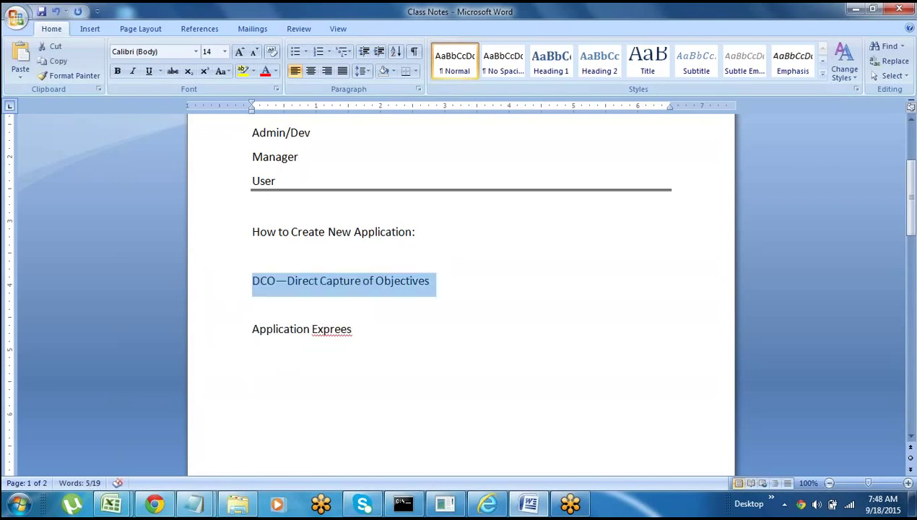
{"action": "key", "text": "alt+Tab"}
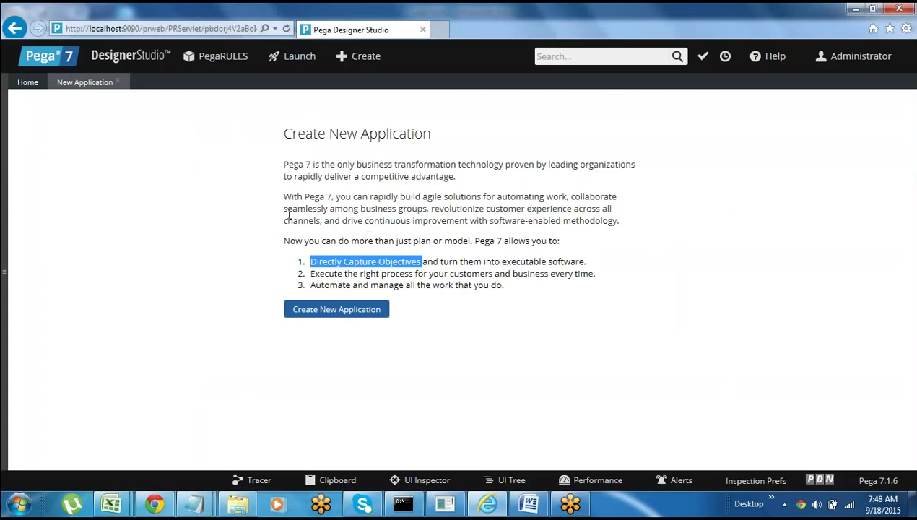
{"action": "key", "text": "alt+Tab"}
{"action": "left_click", "coordinate": [224, 335]}
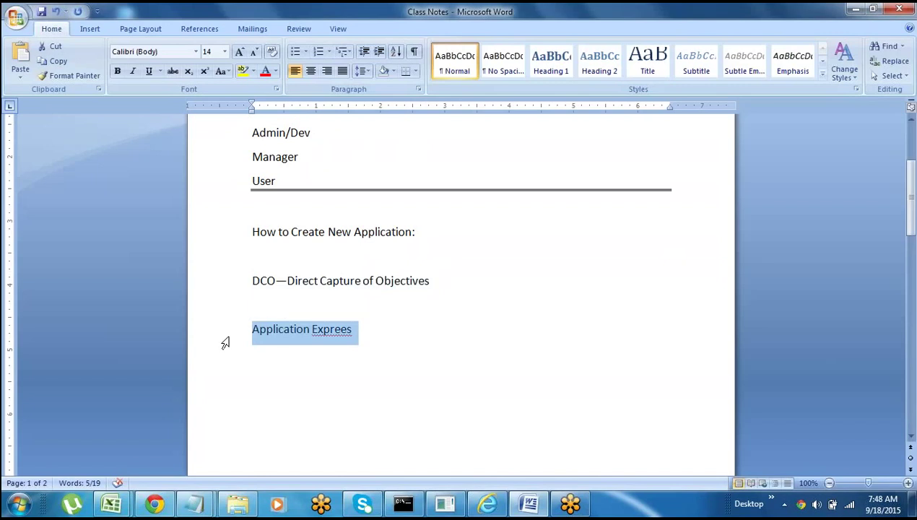
{"action": "left_click", "coordinate": [286, 383]}
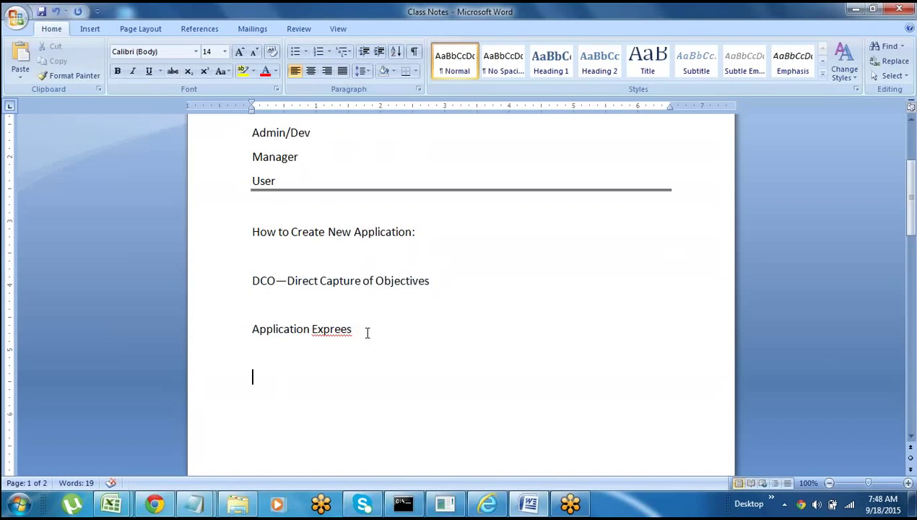
{"action": "left_click", "coordinate": [367, 332]}
{"action": "left_click", "coordinate": [225, 342]}
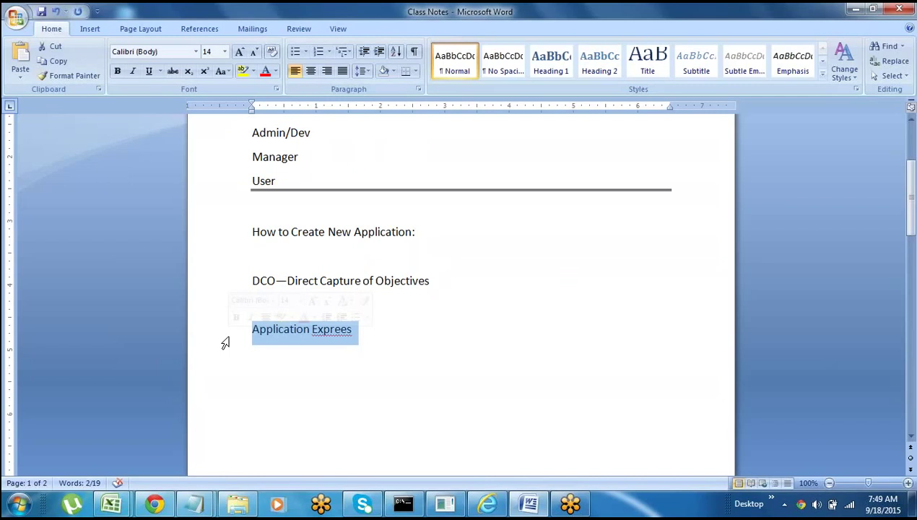
- Correct the misspelling to 'Application Express'
{"action": "left_click", "coordinate": [363, 332]}
{"action": "key", "text": "BackSpace"}
{"action": "key", "text": "BackSpace"}
{"action": "type", "text": "ss"}
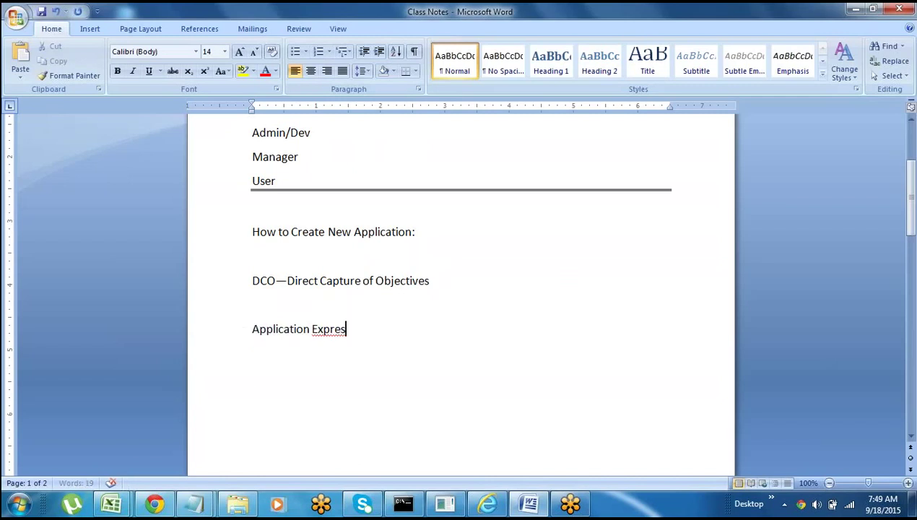
{"action": "key", "text": "Return"}
{"action": "key", "text": "Delete"}
- Insert a '7.1' version label below the How to Create New Application heading
{"action": "left_click", "coordinate": [261, 264]}
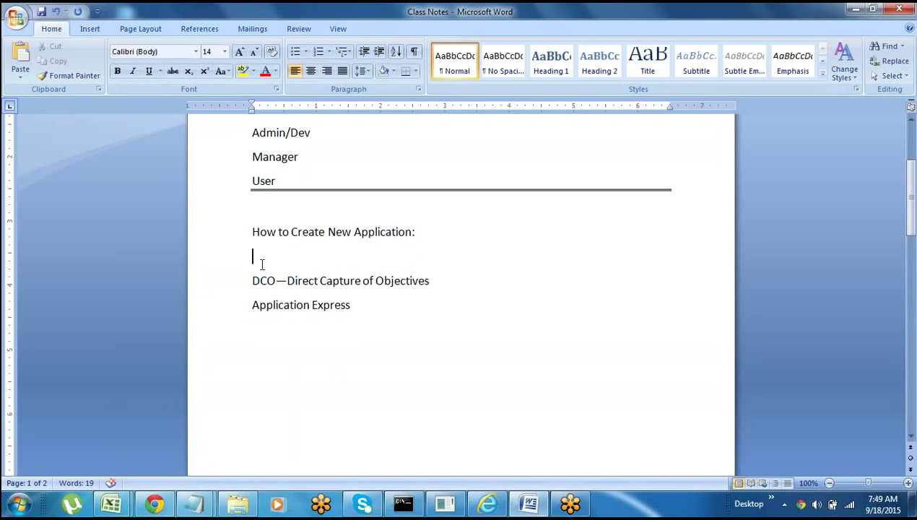
{"action": "key", "text": "Return"}
{"action": "type", "text": "7.1"}
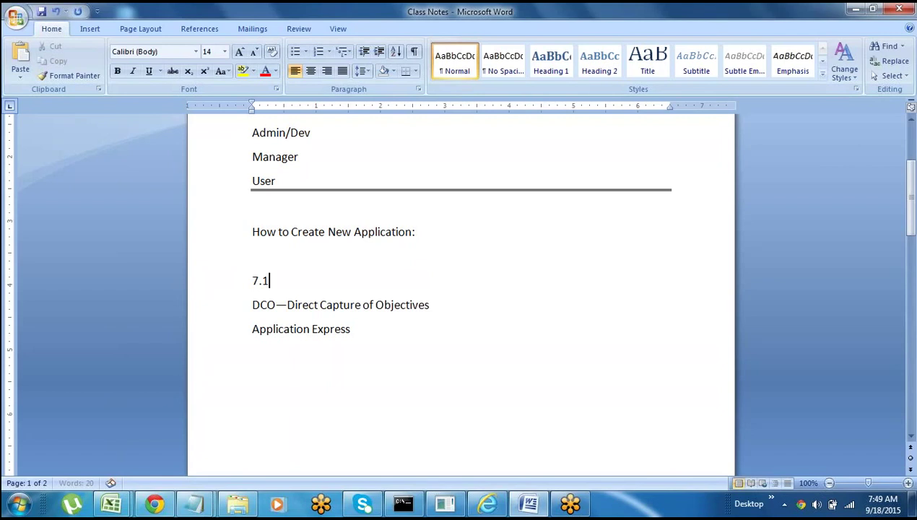
{"action": "key", "text": "Return"}
{"action": "key", "text": "BackSpace"}
- Add a '6.3' line below Application Express and paste the DCO line under it
{"action": "left_click", "coordinate": [358, 328]}
{"action": "key", "text": "Return"}
{"action": "type", "text": "6.3"}
{"action": "triple_click", "coordinate": [265, 307]}
{"action": "key", "text": "ctrl+c"}
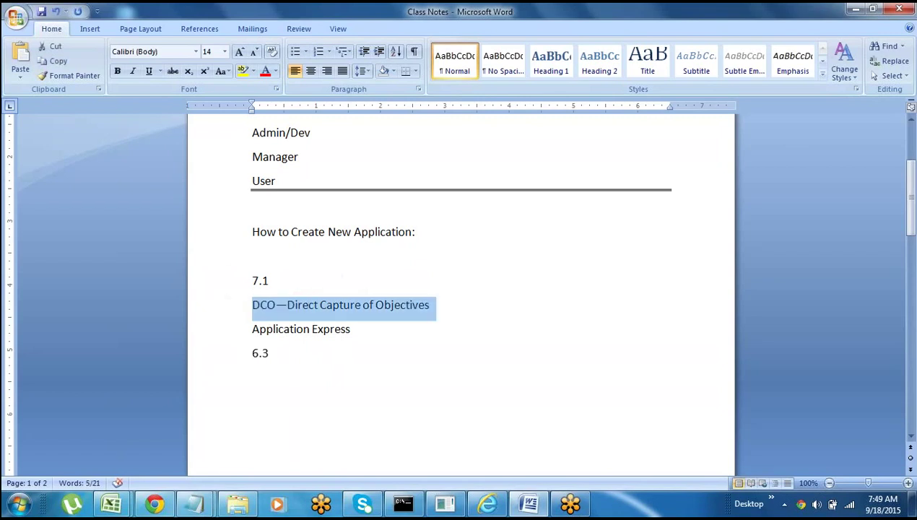
{"action": "left_click", "coordinate": [256, 375]}
{"action": "key", "text": "ctrl+v"}
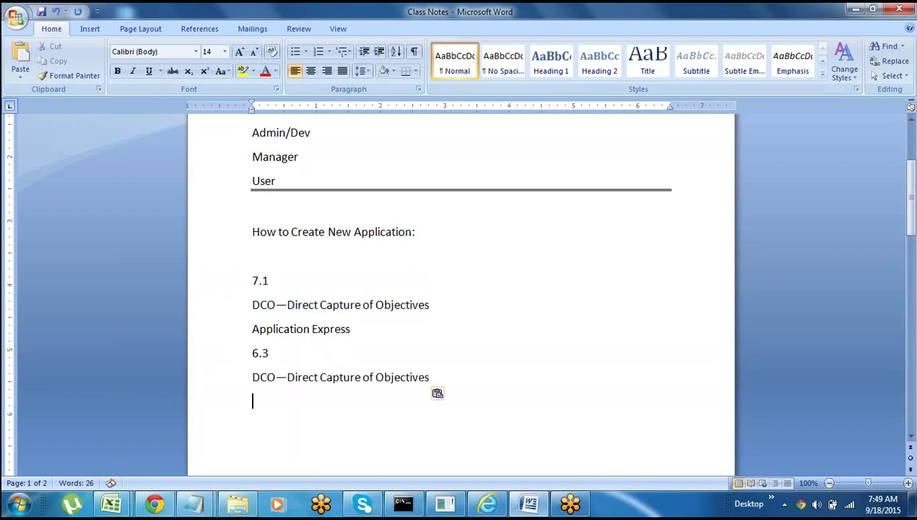
- Review the 7.1 and 6.3 lines, leaving the caret on the empty line below the pasted DCO
{"action": "left_click", "coordinate": [215, 312]}
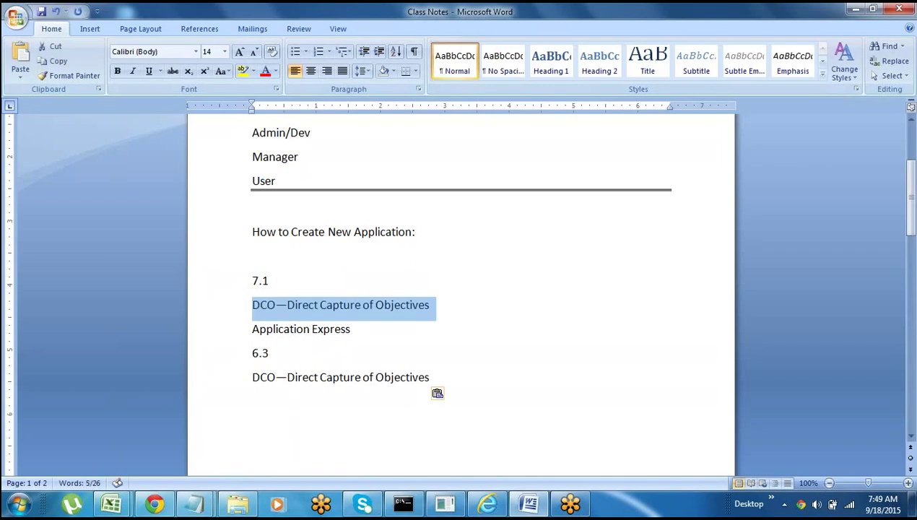
{"action": "left_click", "coordinate": [256, 398]}
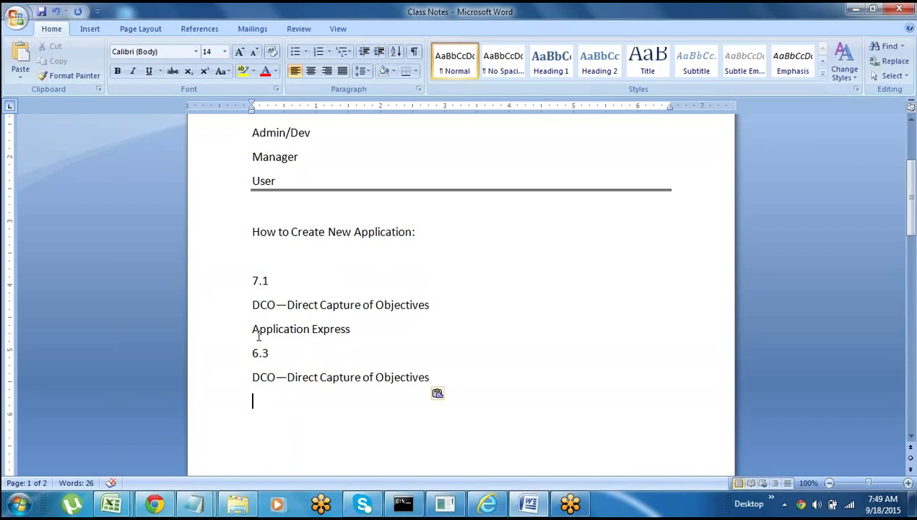
{"action": "left_click", "coordinate": [219, 334]}
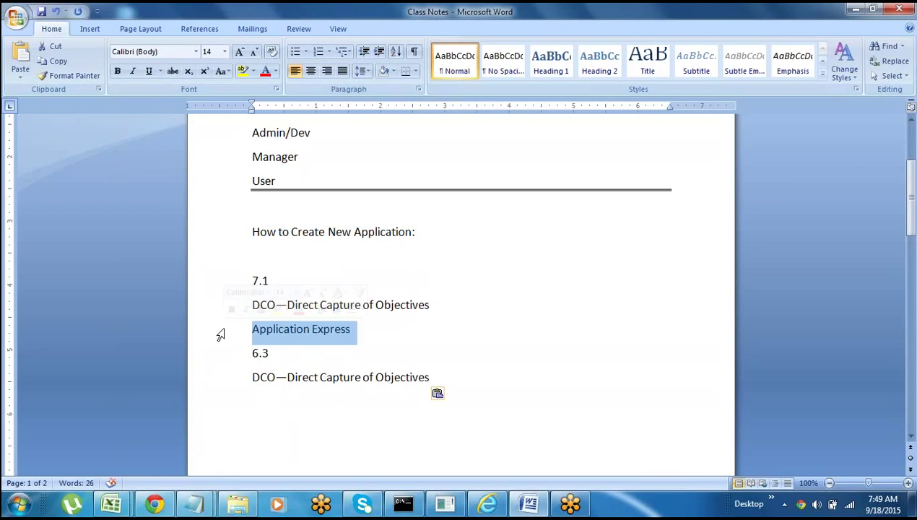
{"action": "left_click", "coordinate": [303, 352]}
{"action": "left_click", "coordinate": [224, 329]}
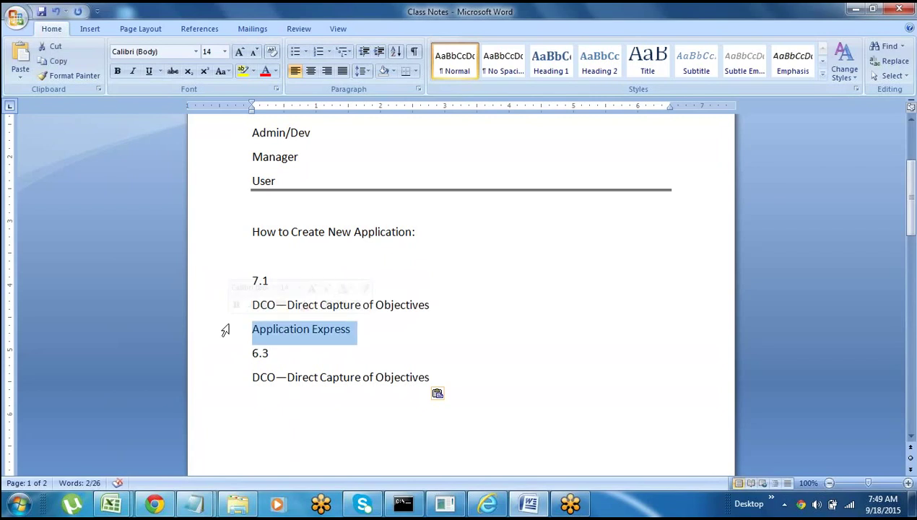
{"action": "left_click", "coordinate": [287, 377]}
{"action": "left_click", "coordinate": [257, 399]}
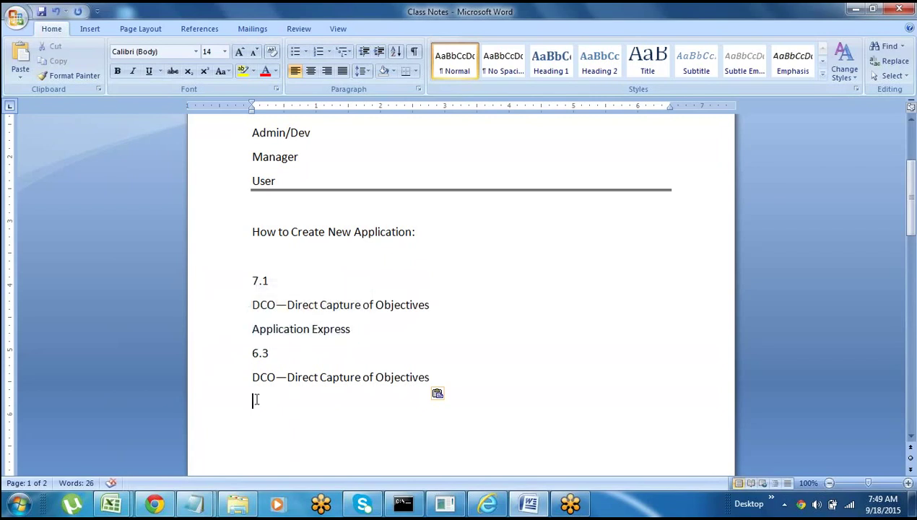
{"action": "left_click", "coordinate": [228, 338]}
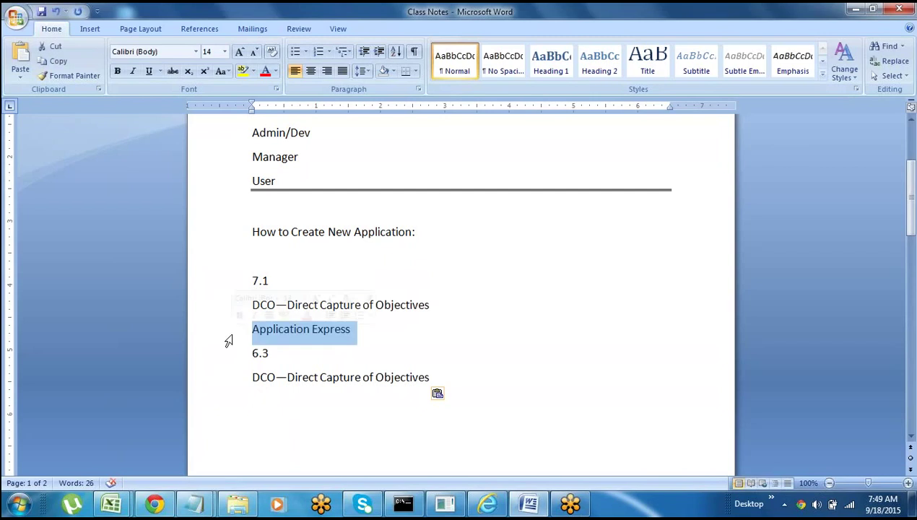
{"action": "left_click", "coordinate": [256, 402]}
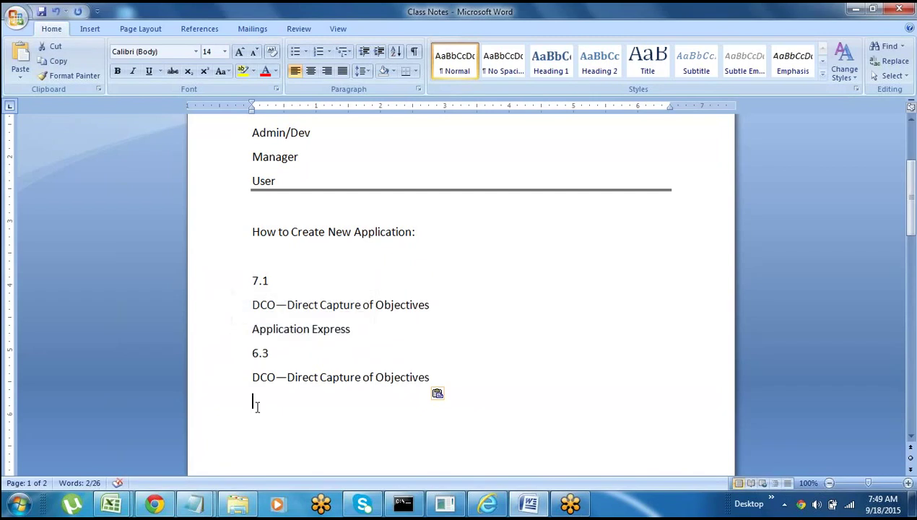
- Type 'Application Profiler' and 'Application Accelerator' under the 6.3 DCO line
{"action": "type", "text": "Appli"}
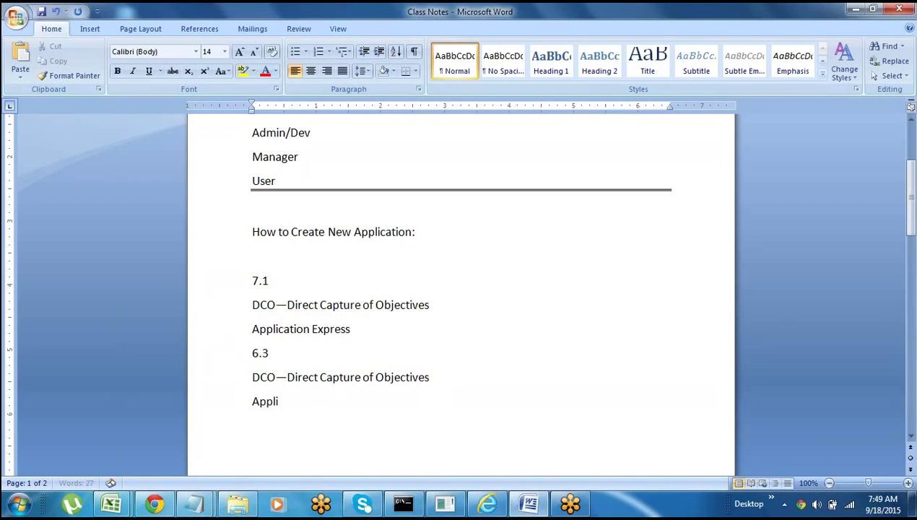
{"action": "type", "text": "cation Profiler "}
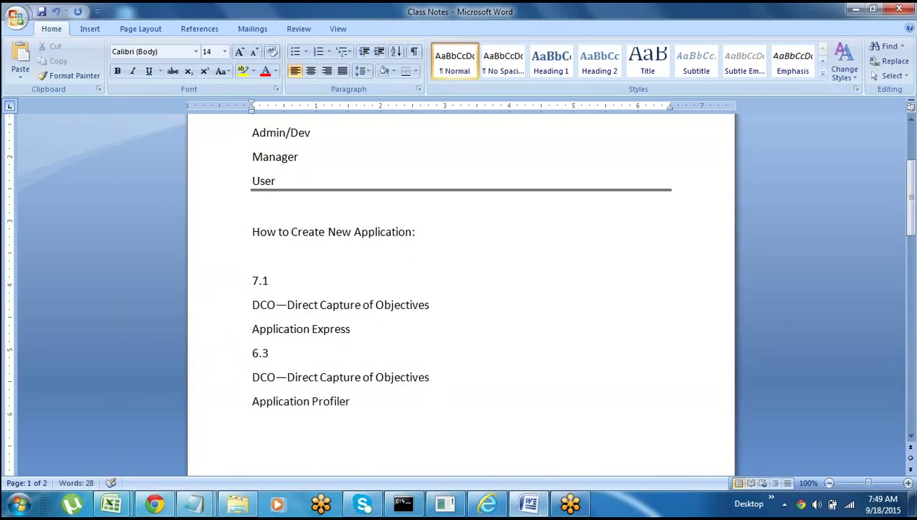
{"action": "type", "text": "Application A"}
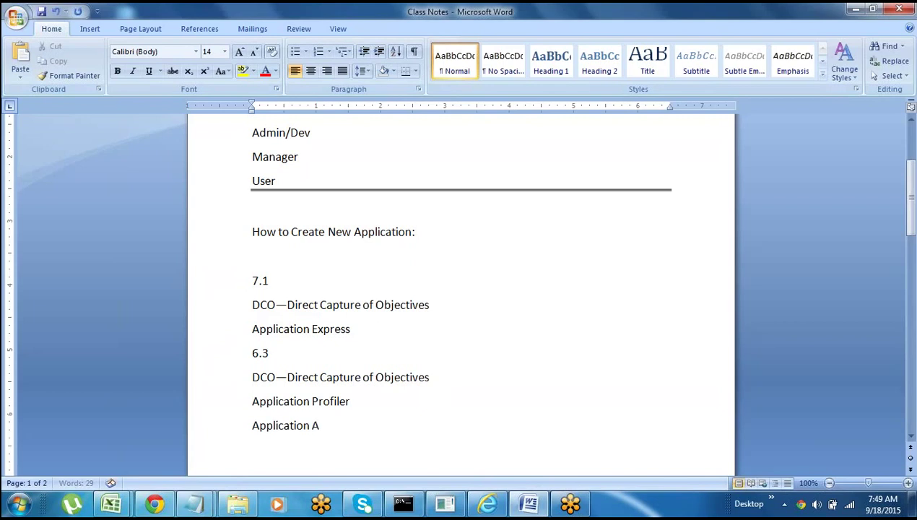
{"action": "type", "text": "ccelerator"}
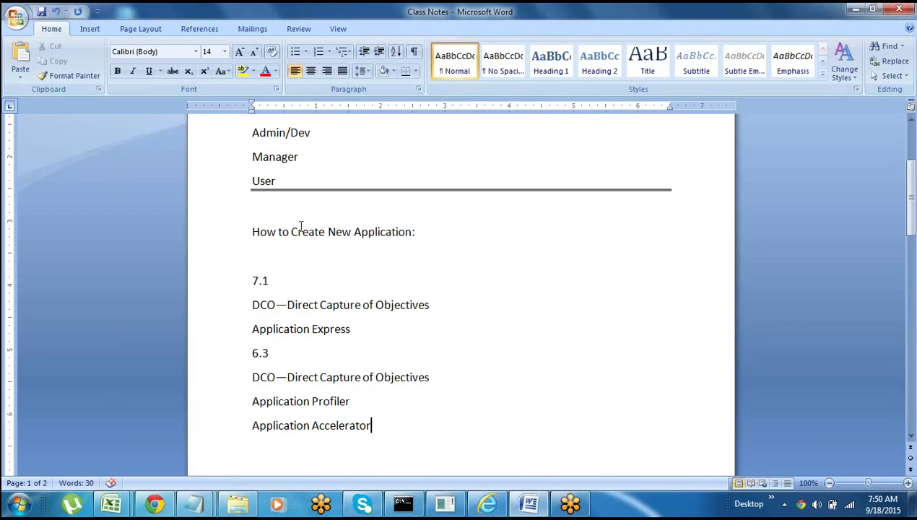
{"action": "left_click", "coordinate": [232, 409]}
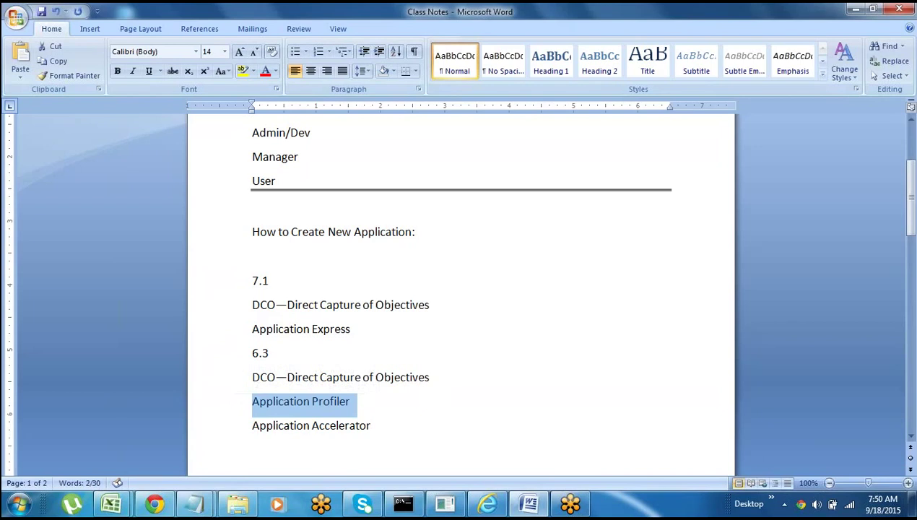
{"action": "left_click", "coordinate": [223, 434]}
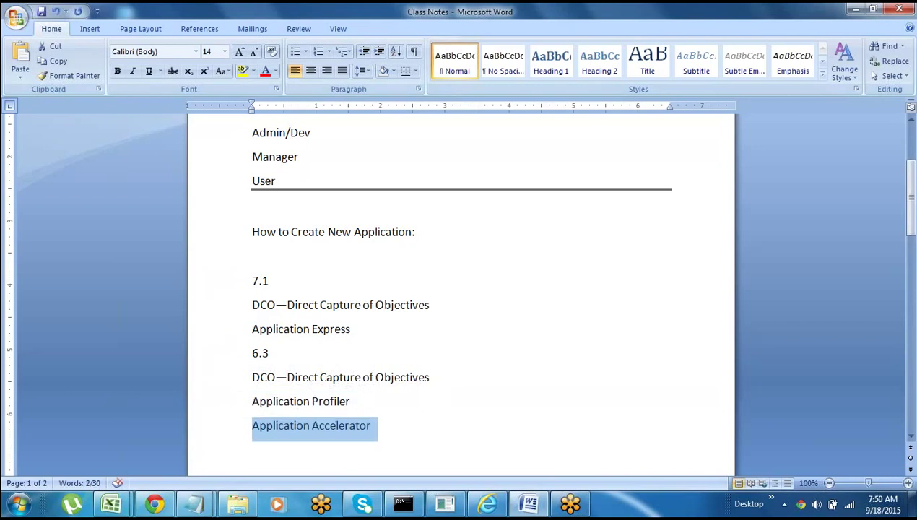
{"action": "left_click", "coordinate": [336, 441]}
{"action": "left_click", "coordinate": [243, 332]}
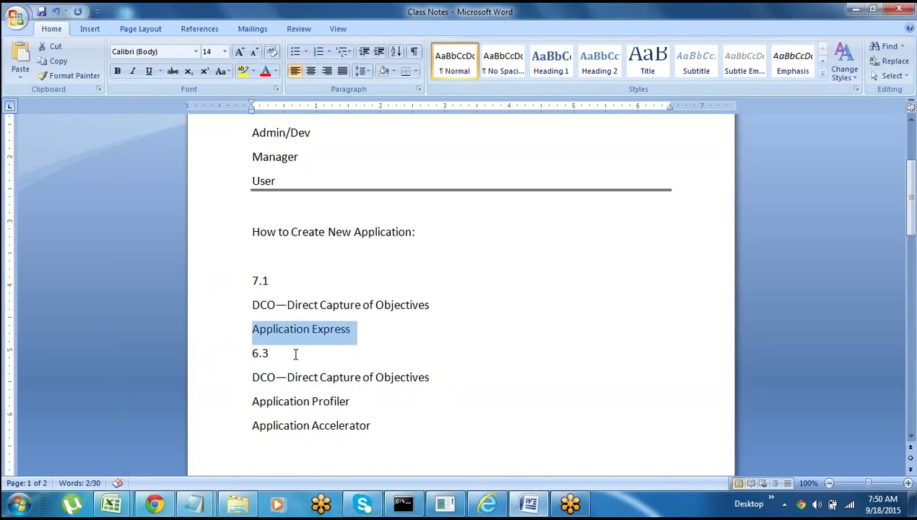
{"action": "left_click", "coordinate": [220, 408]}
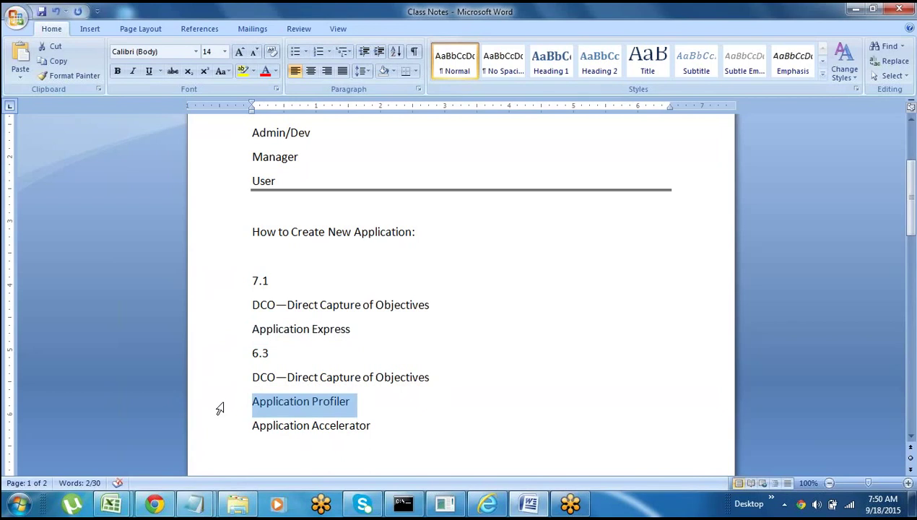
{"action": "left_click", "coordinate": [215, 339]}
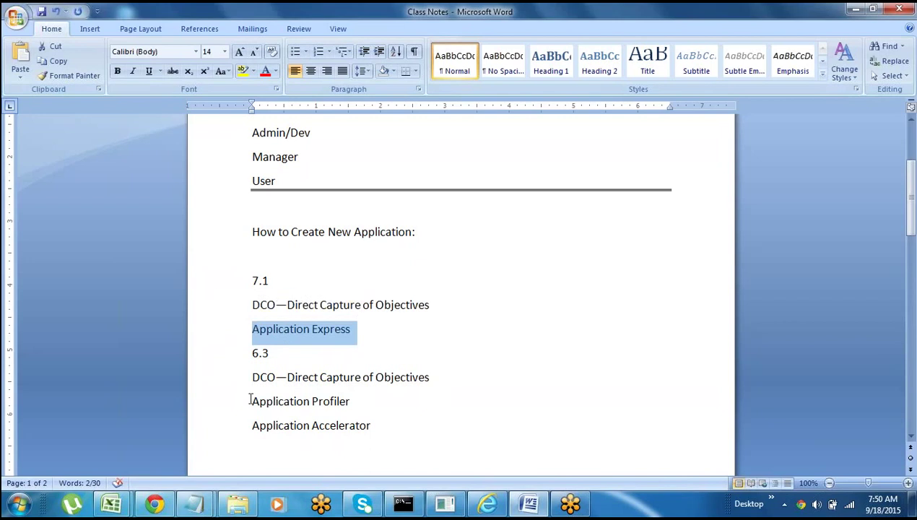
{"action": "left_click_drag", "start_coordinate": [249, 396], "coordinate": [372, 427]}
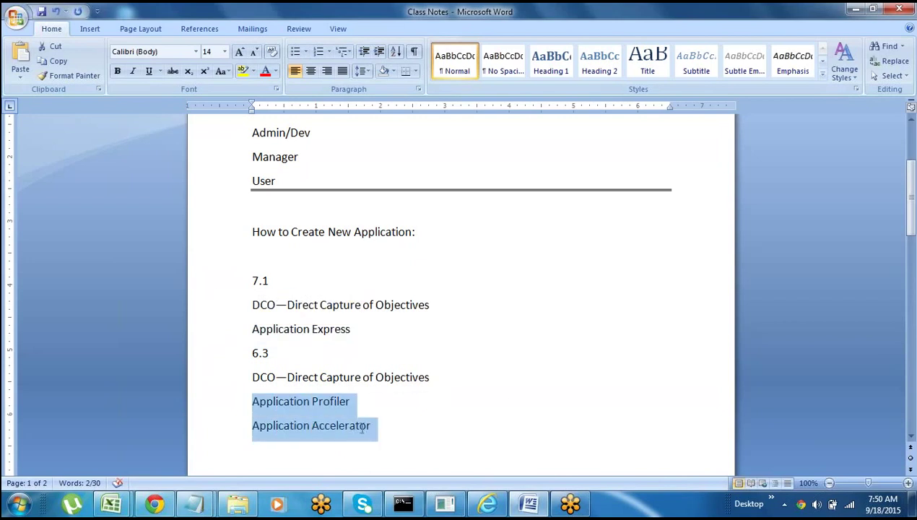
{"action": "left_click", "coordinate": [317, 448]}
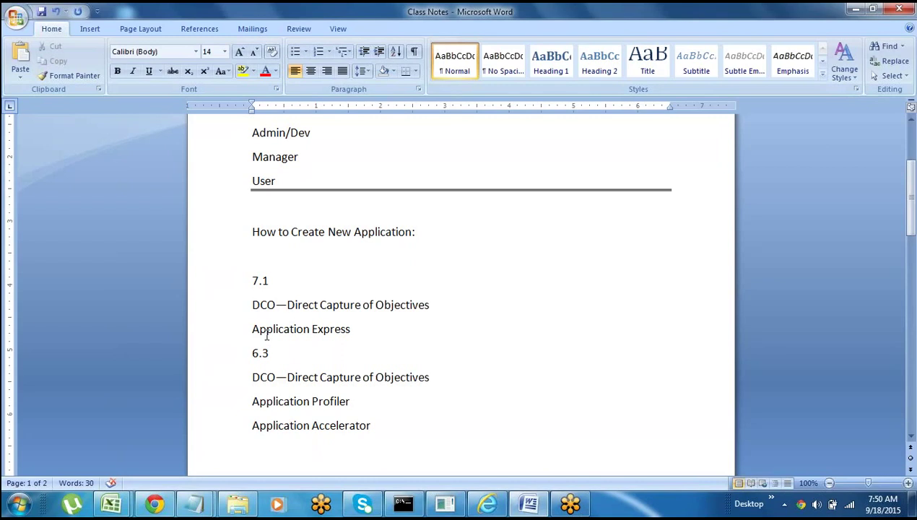
{"action": "left_click", "coordinate": [226, 330]}
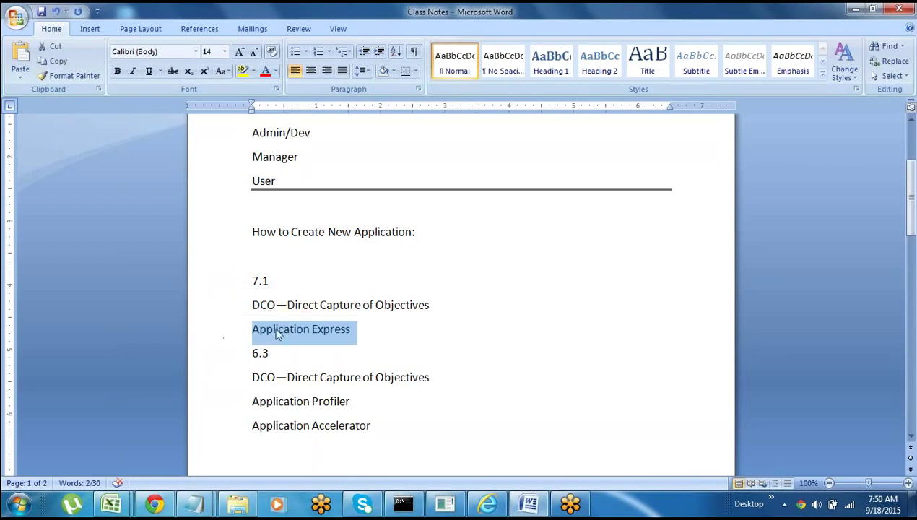
{"action": "left_click", "coordinate": [253, 401]}
{"action": "left_click_drag", "start_coordinate": [253, 401], "coordinate": [352, 429]}
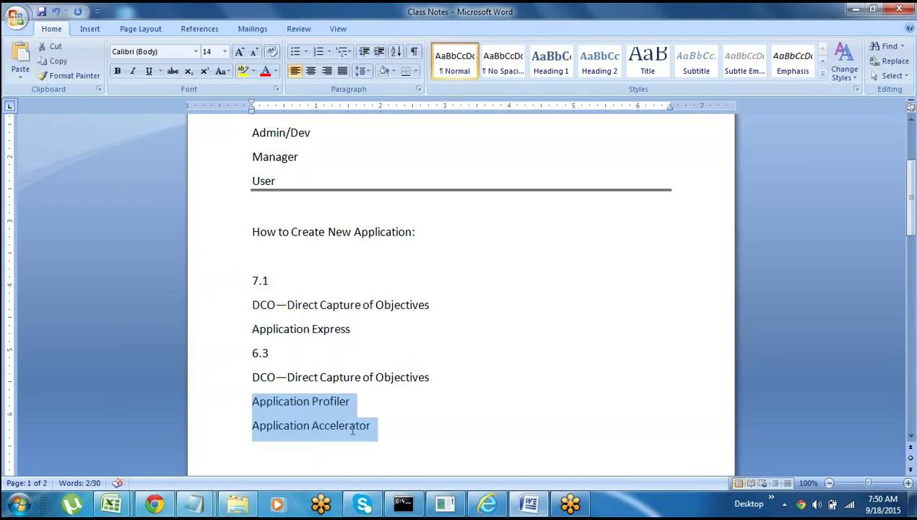
{"action": "key", "text": "Right"}
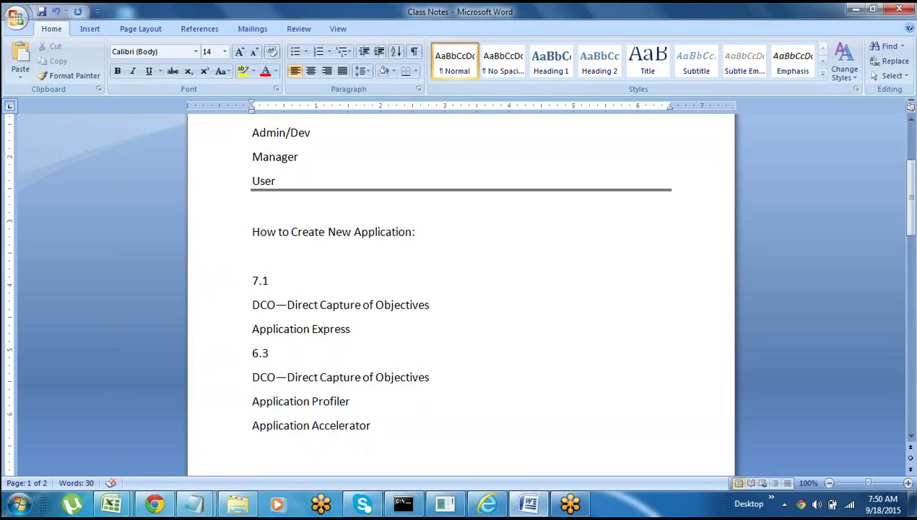
- Insert a blank line after Application Express to separate the 7.1 and 6.3 groups
{"action": "left_click", "coordinate": [229, 332]}
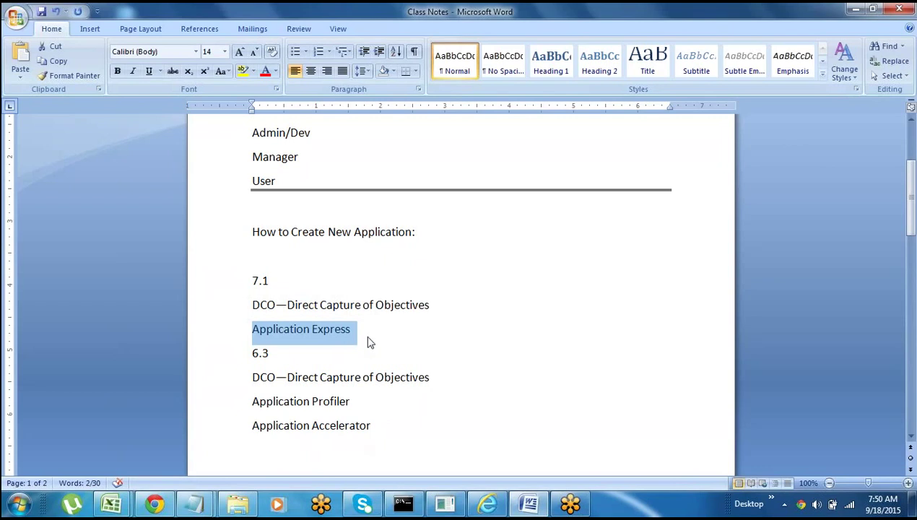
{"action": "key", "text": "End"}
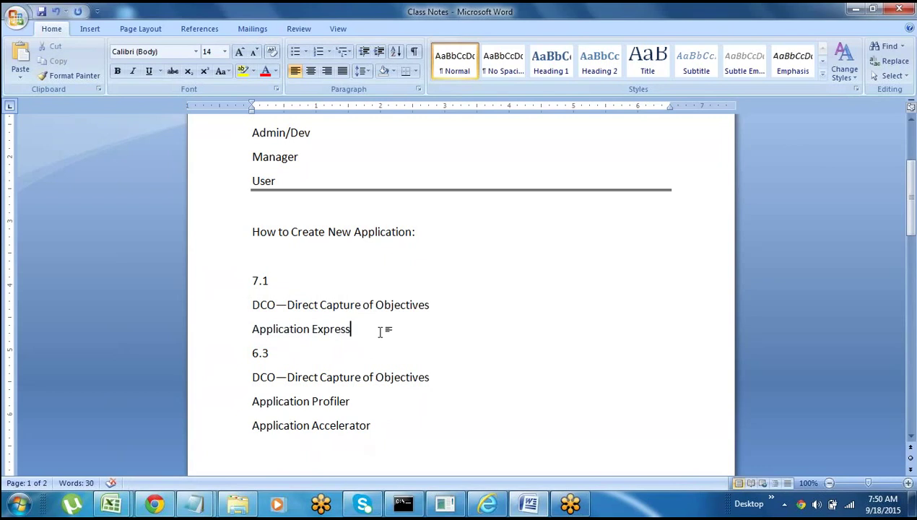
{"action": "key", "text": "Return"}
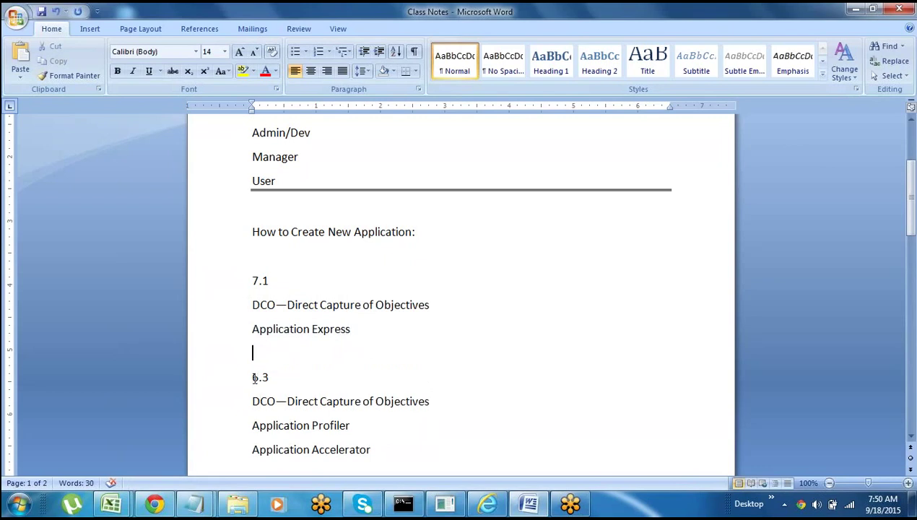
{"action": "left_click", "coordinate": [253, 377]}
{"action": "left_click_drag", "start_coordinate": [252, 377], "coordinate": [374, 454]}
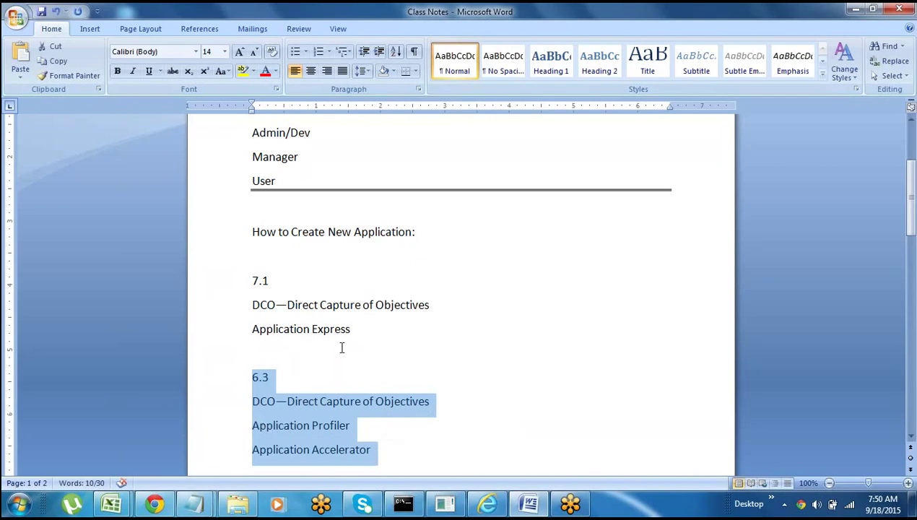
{"action": "left_click", "coordinate": [288, 355]}
{"action": "left_click", "coordinate": [235, 337]}
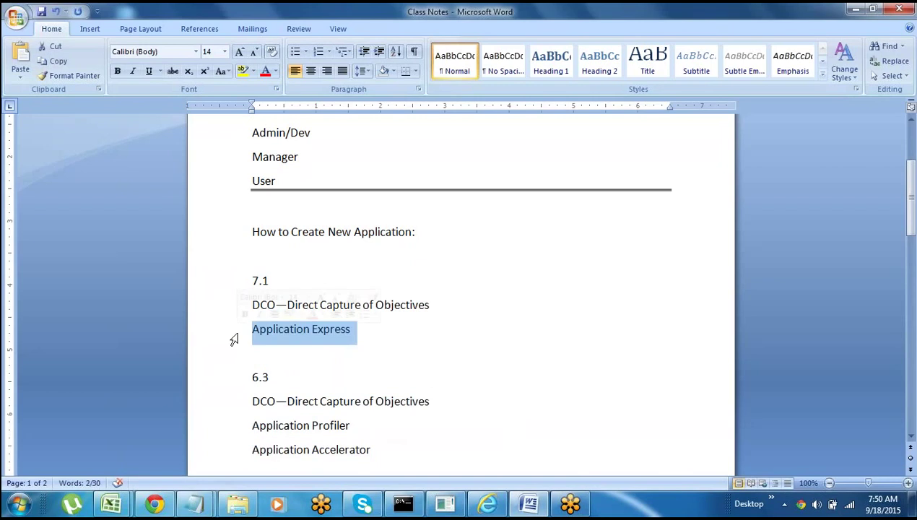
{"action": "key", "text": "Right"}
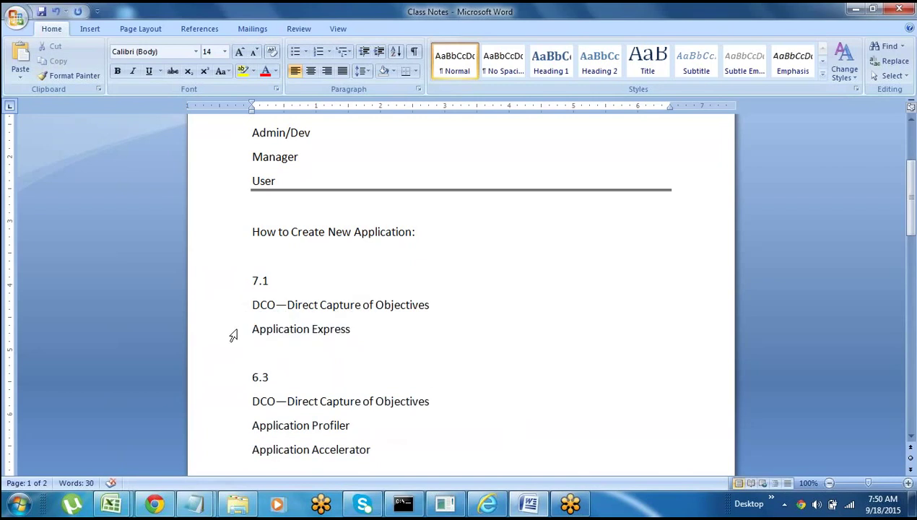
{"action": "left_click", "coordinate": [210, 337]}
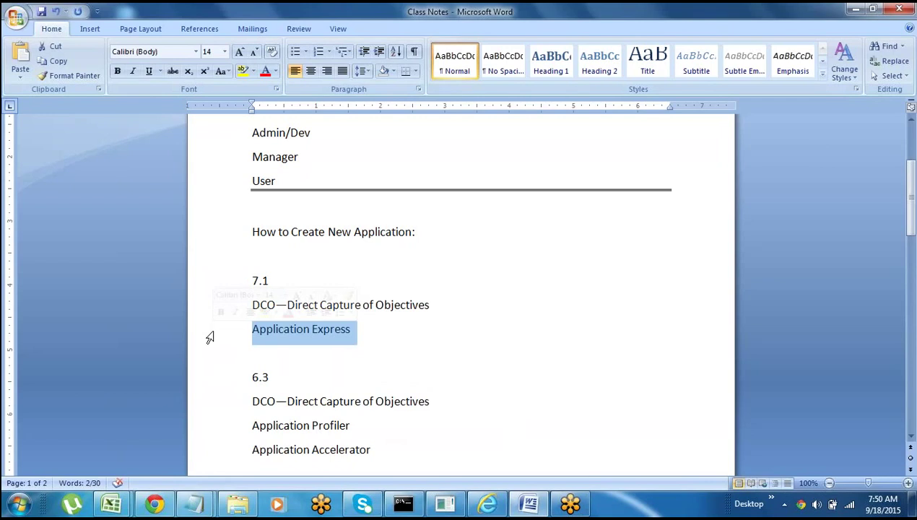
- Launch the Create New Application wizard, opening Application Settings built on PegaRULES
{"action": "left_click", "coordinate": [487, 508]}
{"action": "left_click", "coordinate": [420, 337]}
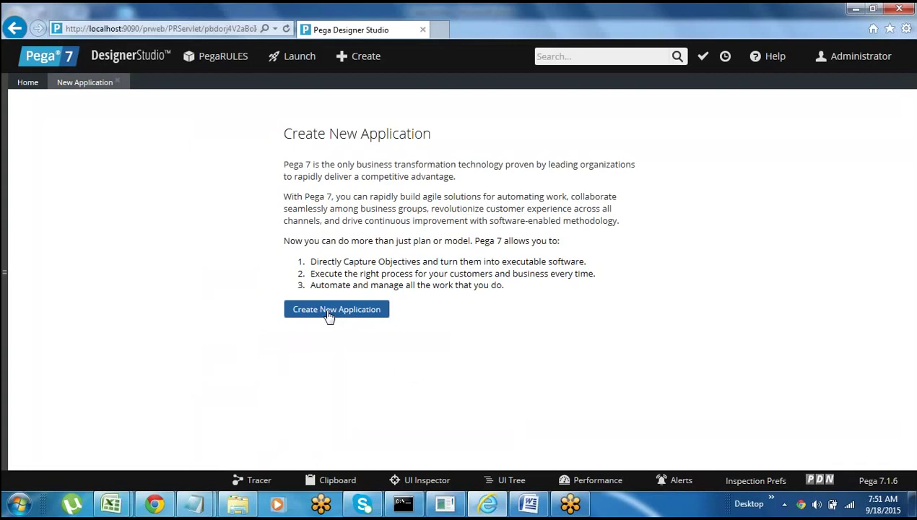
{"action": "left_click", "coordinate": [326, 316]}
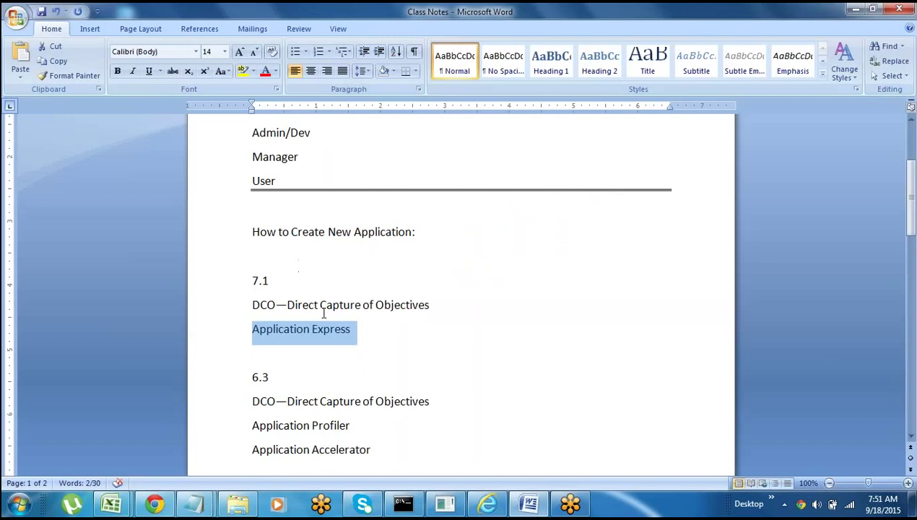
{"action": "key", "text": "Down"}
{"action": "key", "text": "Down"}
{"action": "key", "text": "Down"}
{"action": "key", "text": "Down"}
{"action": "key", "text": "Down"}
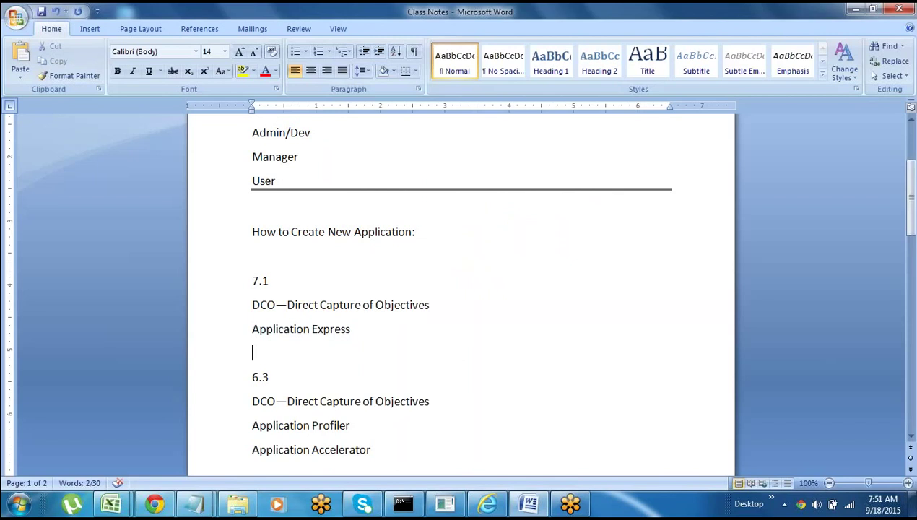
{"action": "key", "text": "Down"}
{"action": "key", "text": "Down"}
{"action": "key", "text": "Down"}
{"action": "key", "text": "Down"}
{"action": "key", "text": "Down"}
{"action": "key", "text": "Down"}
{"action": "key", "text": "Down"}
{"action": "key", "text": "Down"}
{"action": "key", "text": "Down"}
{"action": "key", "text": "Down"}
{"action": "key", "text": "Down"}
{"action": "key", "text": "Down"}
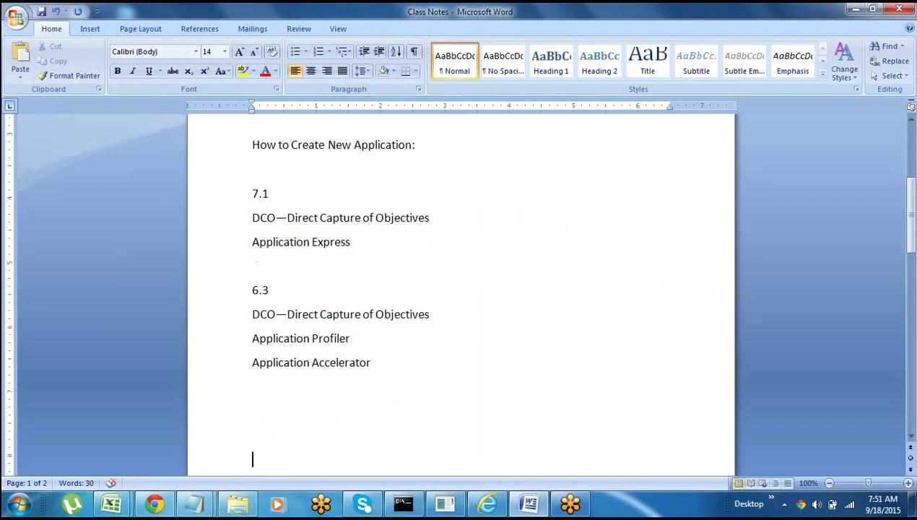
{"action": "key", "text": "Down"}
{"action": "key", "text": "Down"}
{"action": "key", "text": "Down"}
{"action": "key", "text": "Down"}
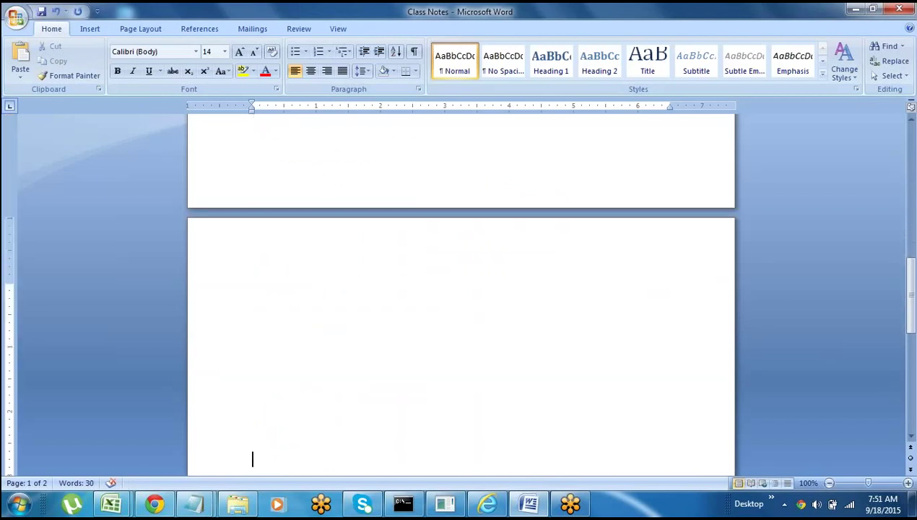
{"action": "key", "text": "alt+Tab"}
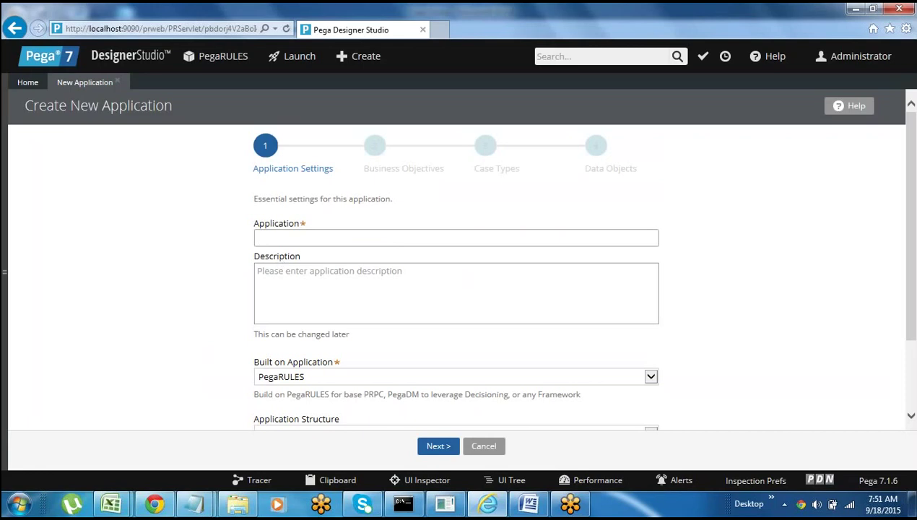
- Name the new application PayTMSep so the description auto-fills as PayTMSep
{"action": "left_click_drag", "start_coordinate": [910, 240], "coordinate": [827, 258]}
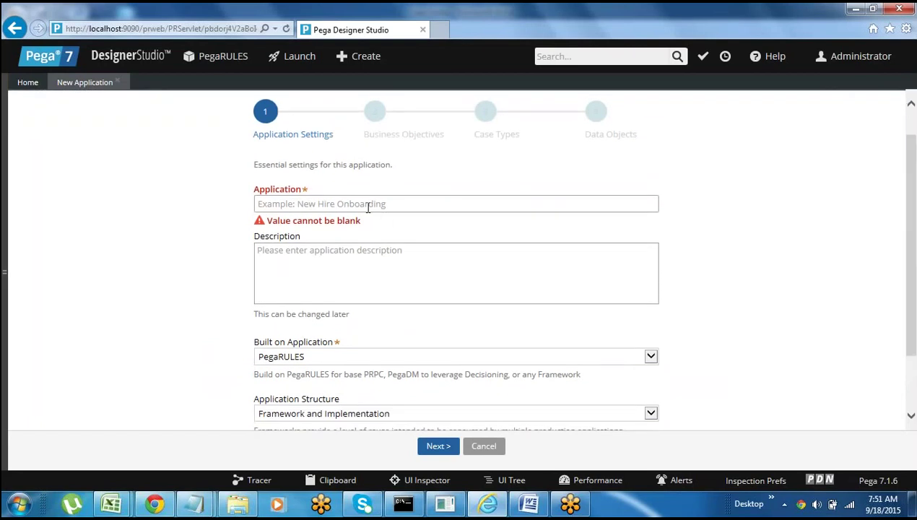
{"action": "left_click", "coordinate": [302, 203]}
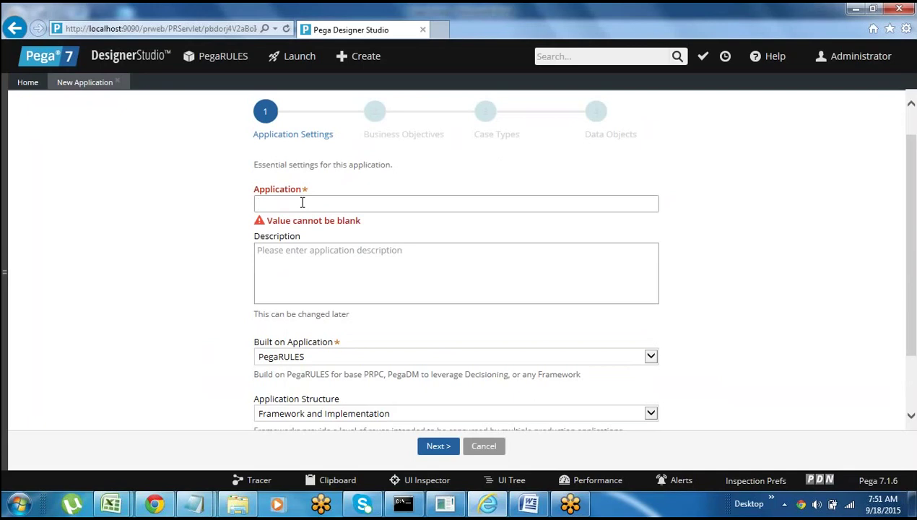
{"action": "type", "text": "PaySep"}
{"action": "left_click", "coordinate": [274, 206]}
{"action": "type", "text": "MSep"}
{"action": "double_click", "coordinate": [283, 200]}
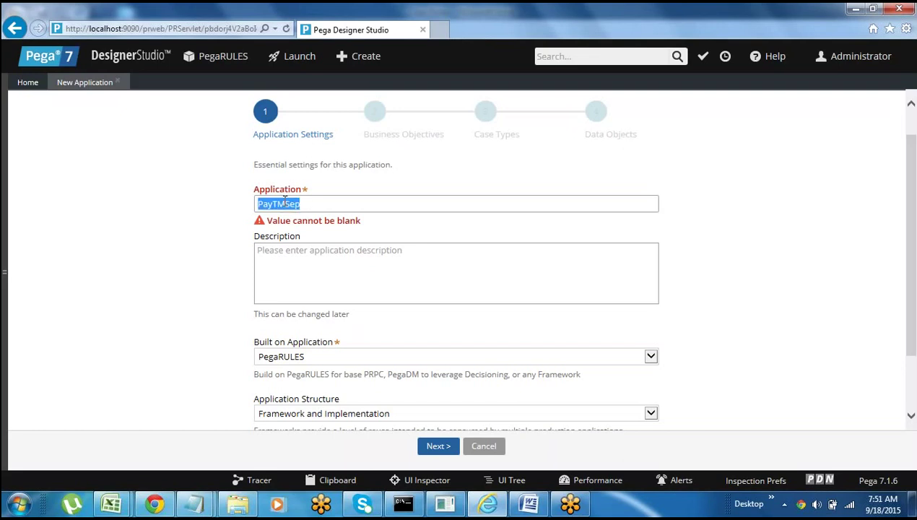
{"action": "left_click", "coordinate": [283, 276]}
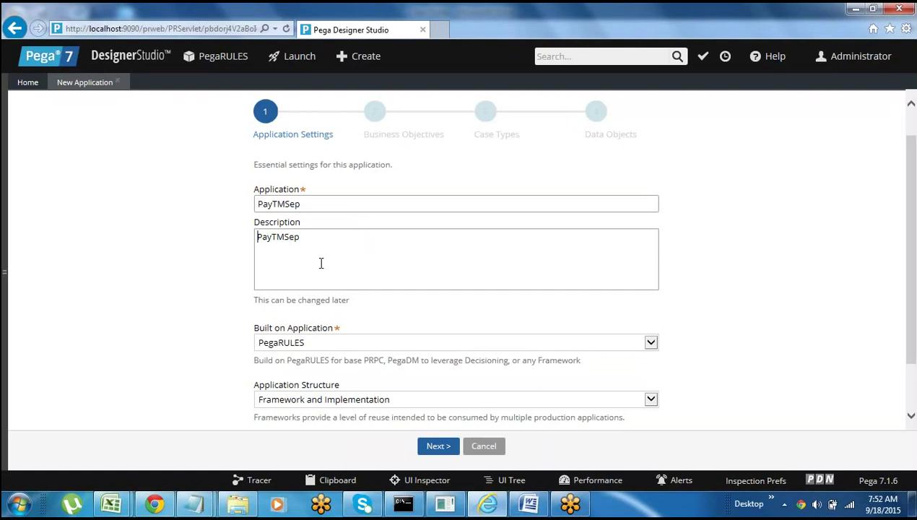
{"action": "left_click", "coordinate": [312, 243]}
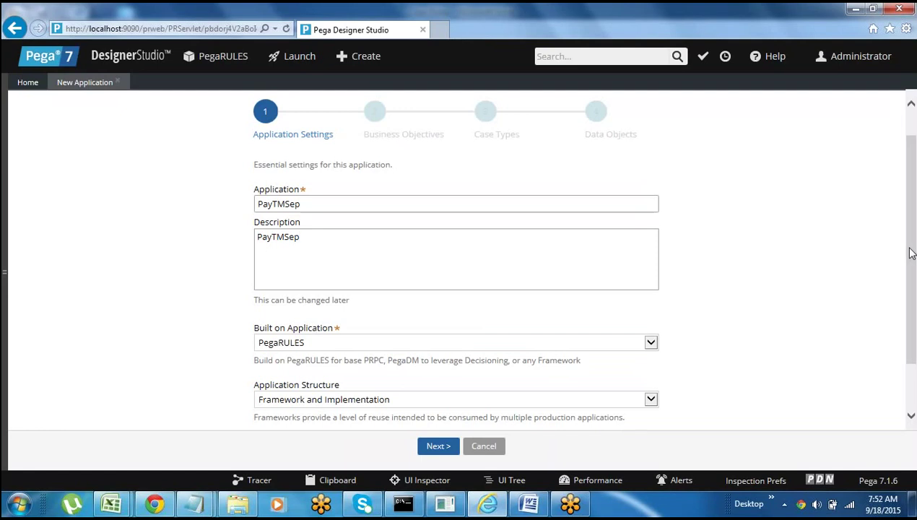
- Scroll down the application form, then bring the Word class notes back to the front
{"action": "left_click_drag", "start_coordinate": [912, 252], "coordinate": [914, 327]}
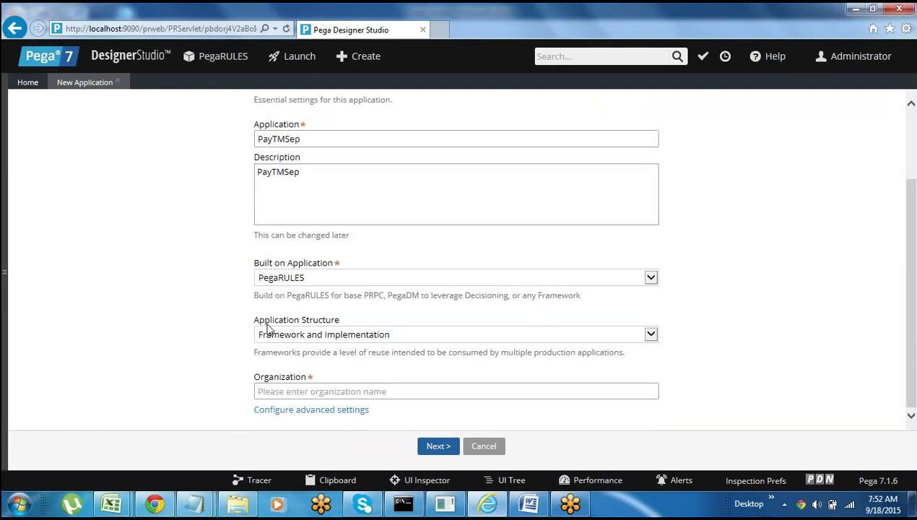
{"action": "mouse_move", "coordinate": [287, 335]}
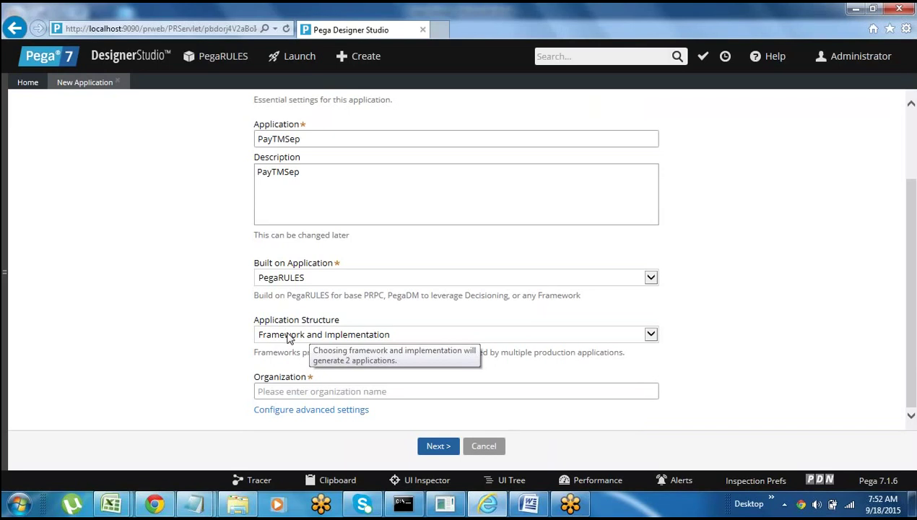
{"action": "left_click", "coordinate": [528, 503]}
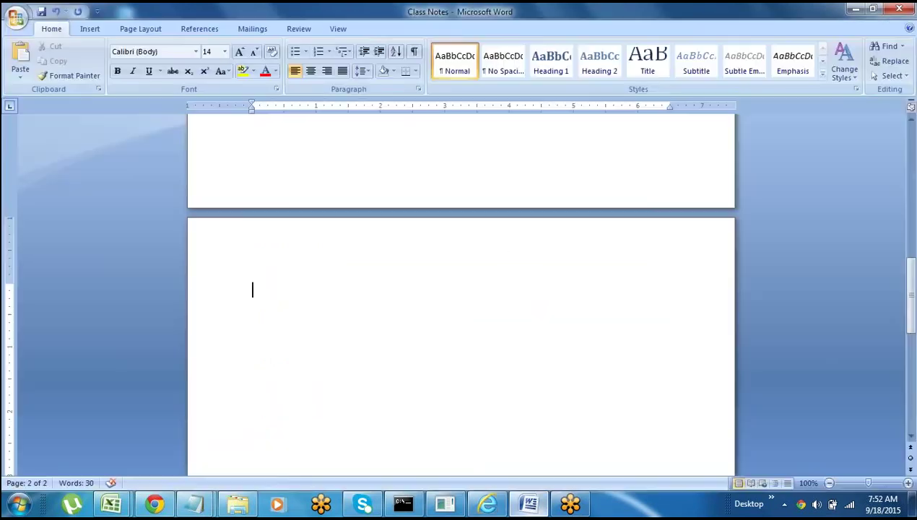
- Type Framework only, Implementation only, and Framework & Implementation on separate lines in the notes
{"action": "type", "text": "Fra"}
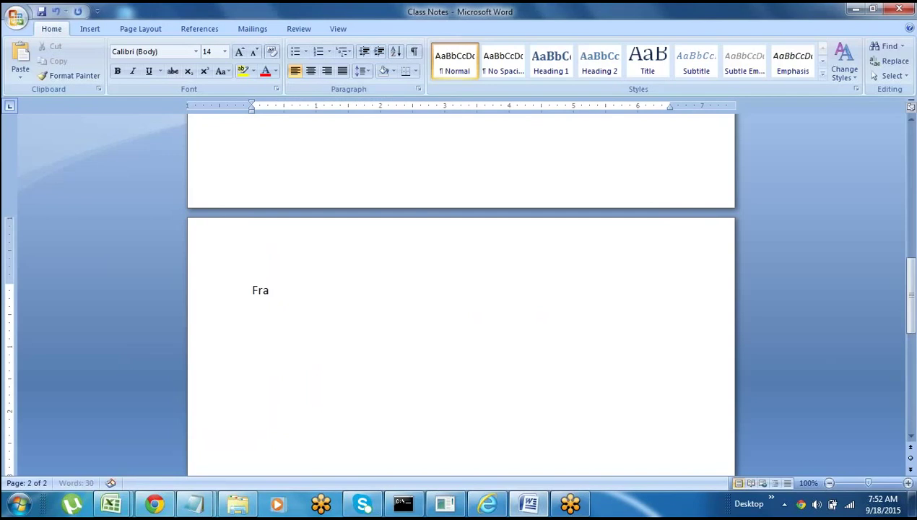
{"action": "type", "text": "mework only"}
{"action": "key", "text": "Return"}
{"action": "type", "text": "Implemen"}
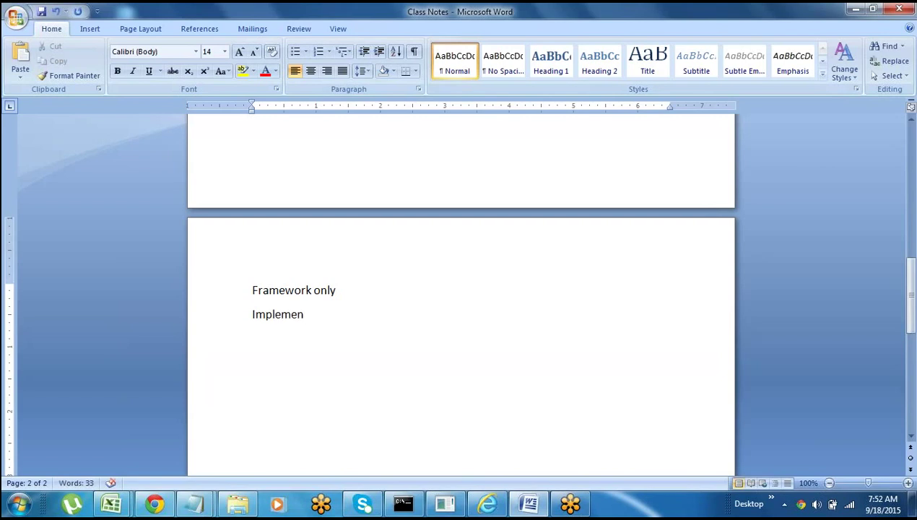
{"action": "type", "text": "tation only"}
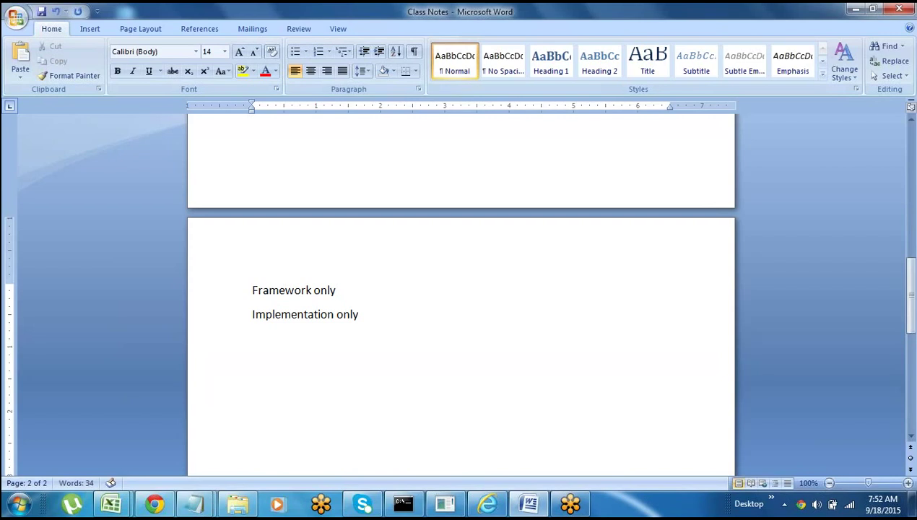
{"action": "key", "text": "Return"}
{"action": "type", "text": "Framew"}
{"action": "type", "text": "ork "}
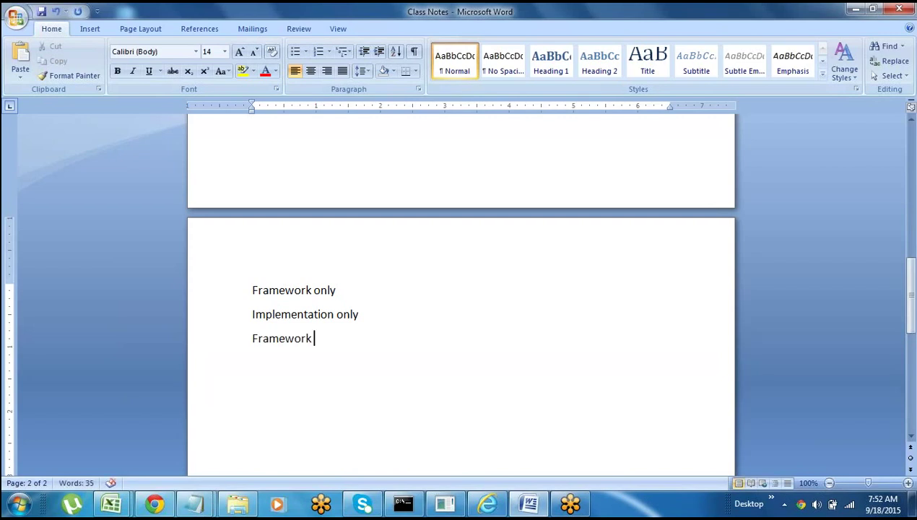
{"action": "type", "text": "& Impleme"}
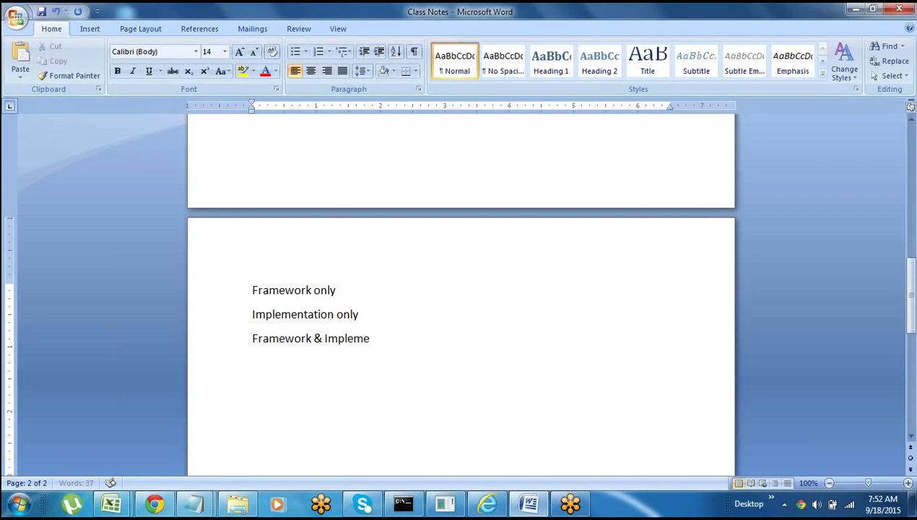
{"action": "type", "text": "ntation"}
- Check Pega's Application Structure dropdown, keeping Framework and Implementation, then return to Word
{"action": "key", "text": "alt+Tab"}
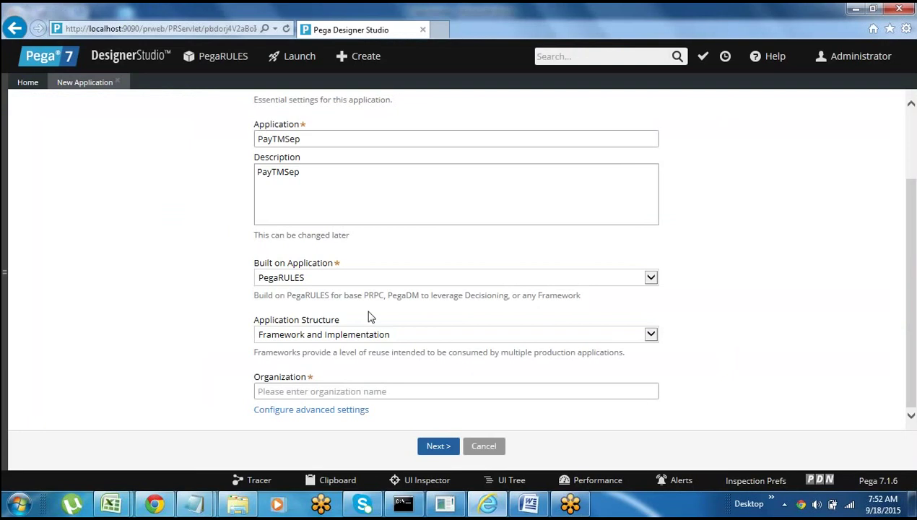
{"action": "left_click", "coordinate": [334, 334]}
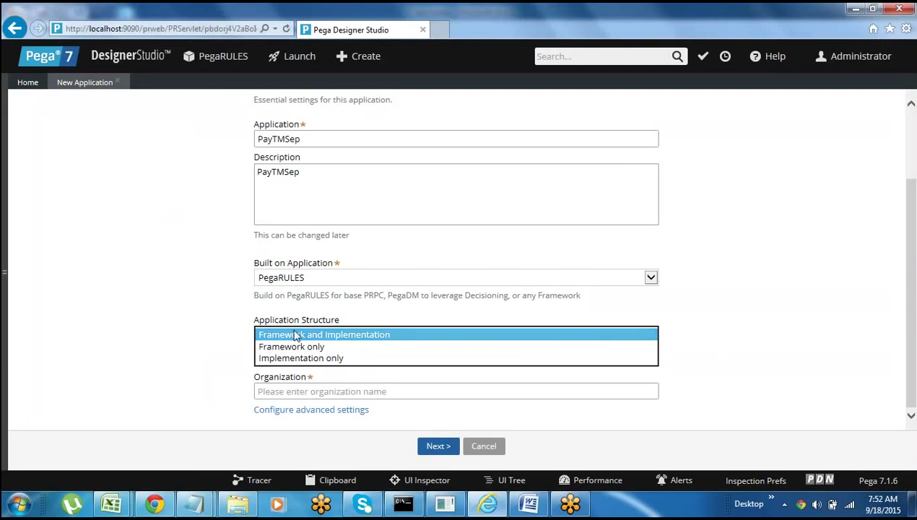
{"action": "left_click", "coordinate": [232, 351]}
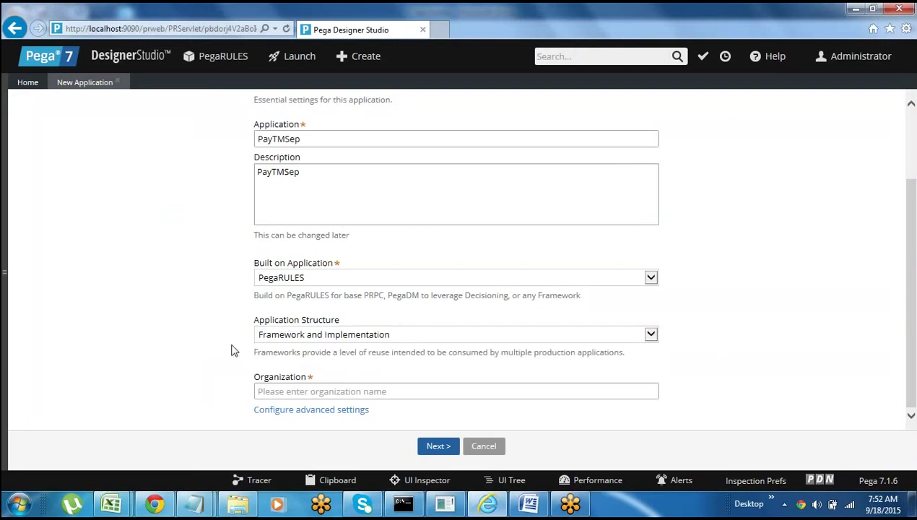
{"action": "key", "text": "alt+Tab"}
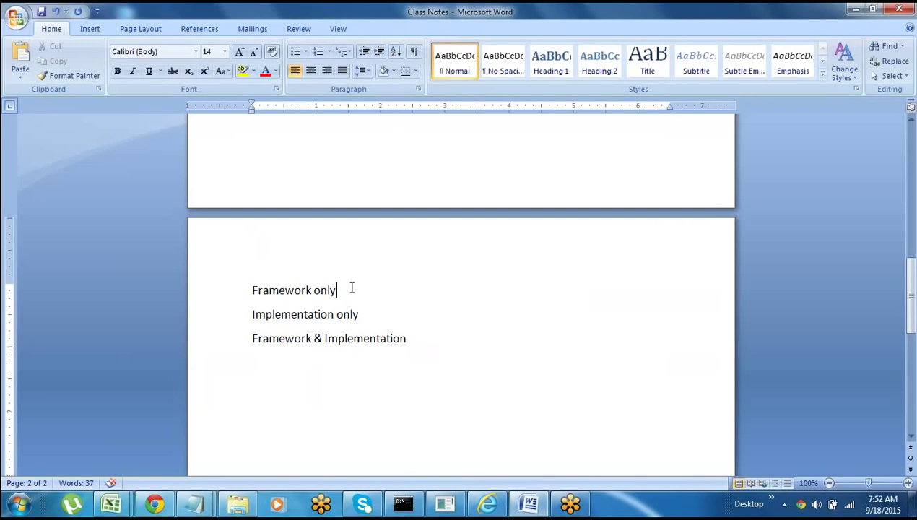
- Append '-- Save ur application as a new framework' to the Framework only line
{"action": "type", "text": "--"}
{"action": "left_click", "coordinate": [226, 299]}
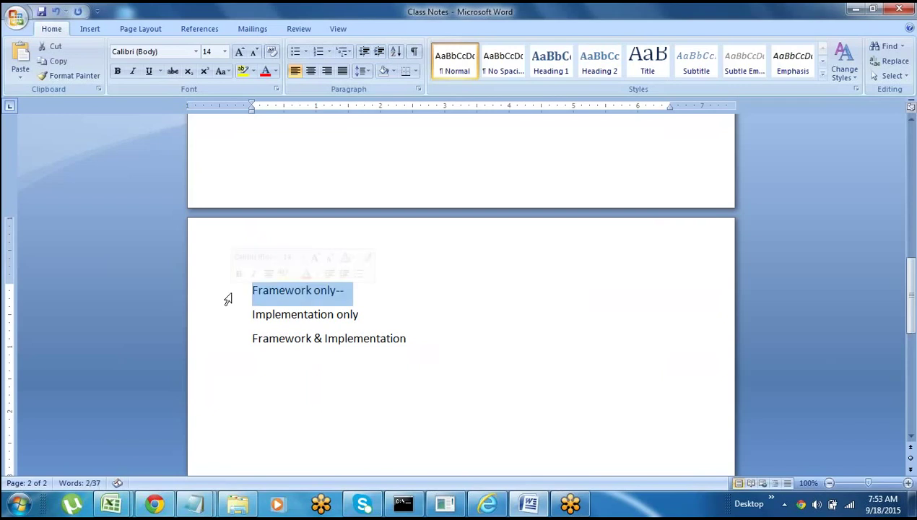
{"action": "key", "text": "End"}
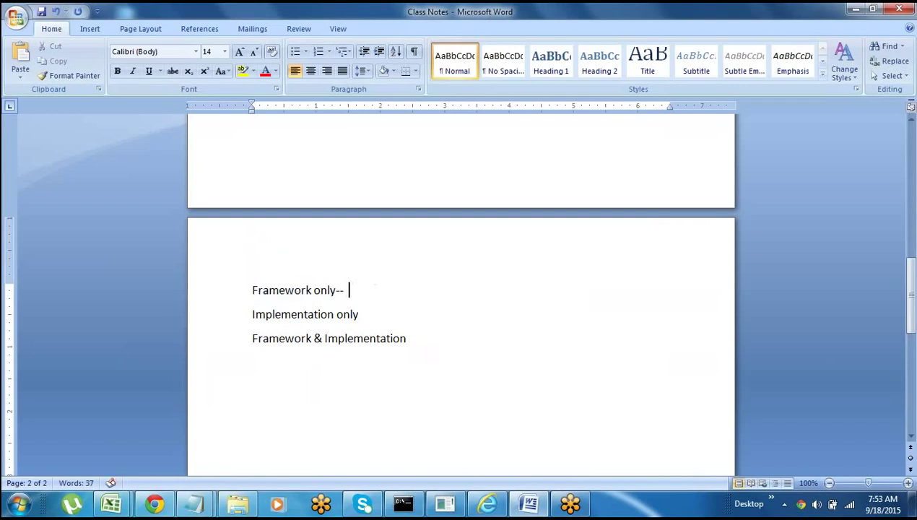
{"action": "type", "text": "Save ur applicatio"}
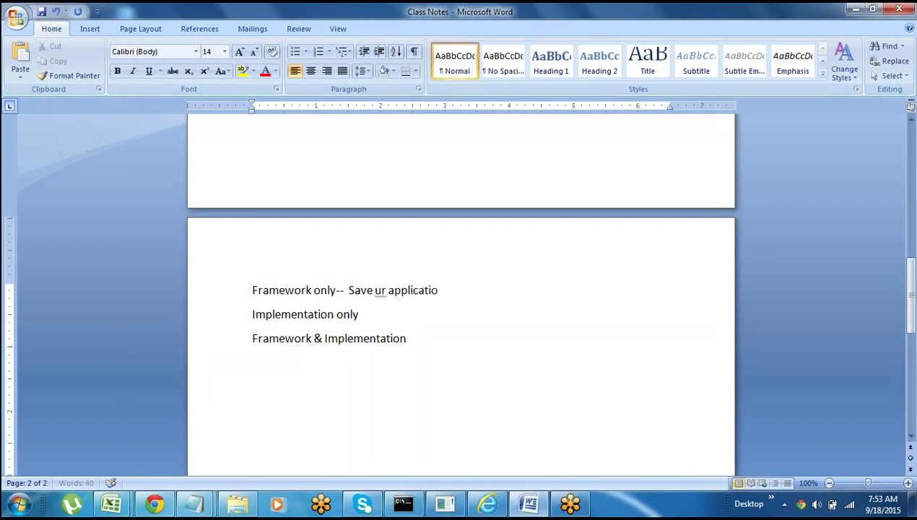
{"action": "type", "text": "n as a new framewo"}
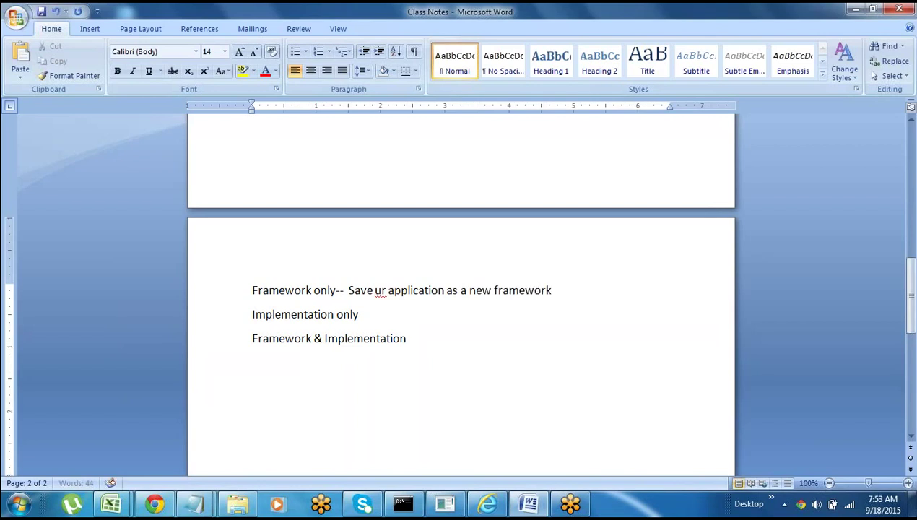
{"action": "type", "text": "rk"}
- Review each of the three option lines, leaving the cursor below the list
{"action": "left_click", "coordinate": [228, 295]}
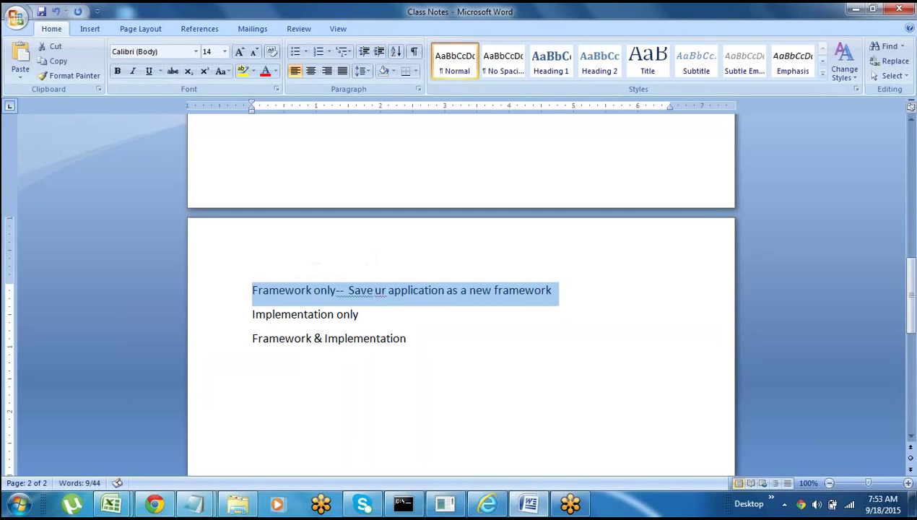
{"action": "left_click", "coordinate": [359, 314]}
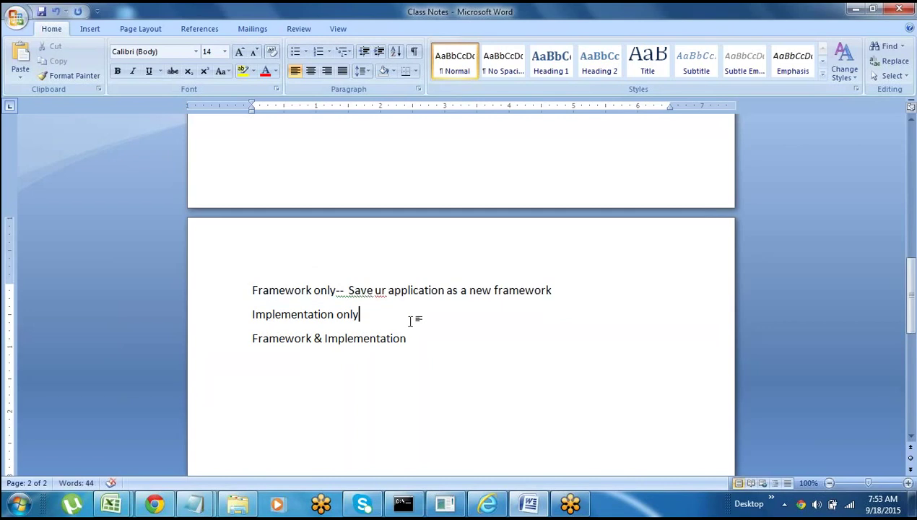
{"action": "left_click", "coordinate": [226, 295]}
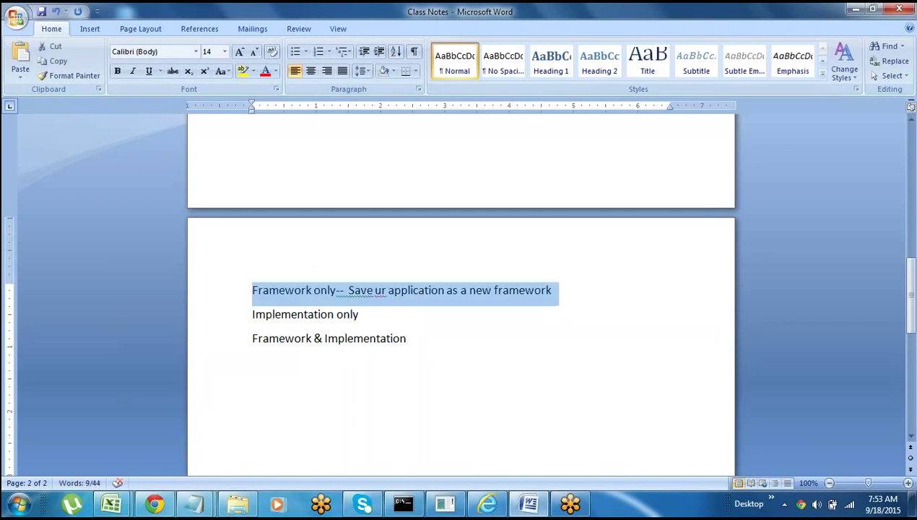
{"action": "left_click", "coordinate": [322, 315]}
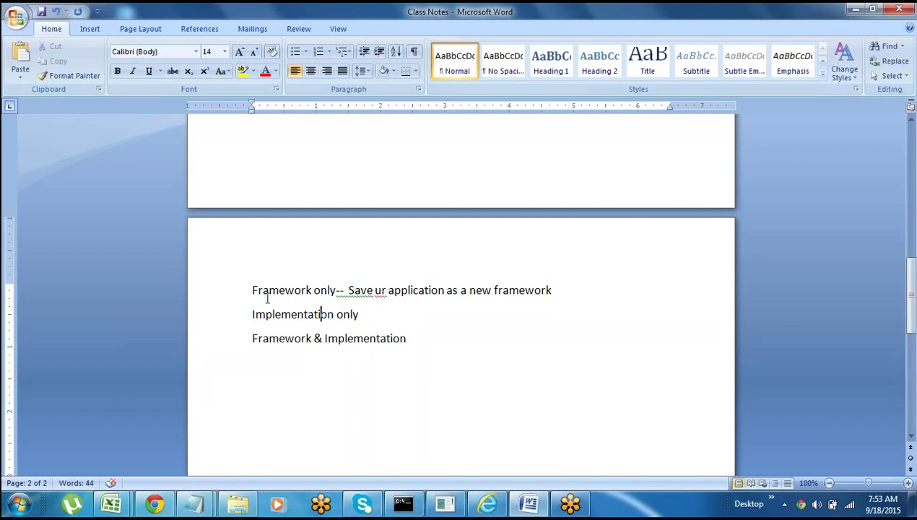
{"action": "left_click", "coordinate": [229, 290]}
{"action": "left_click", "coordinate": [328, 314]}
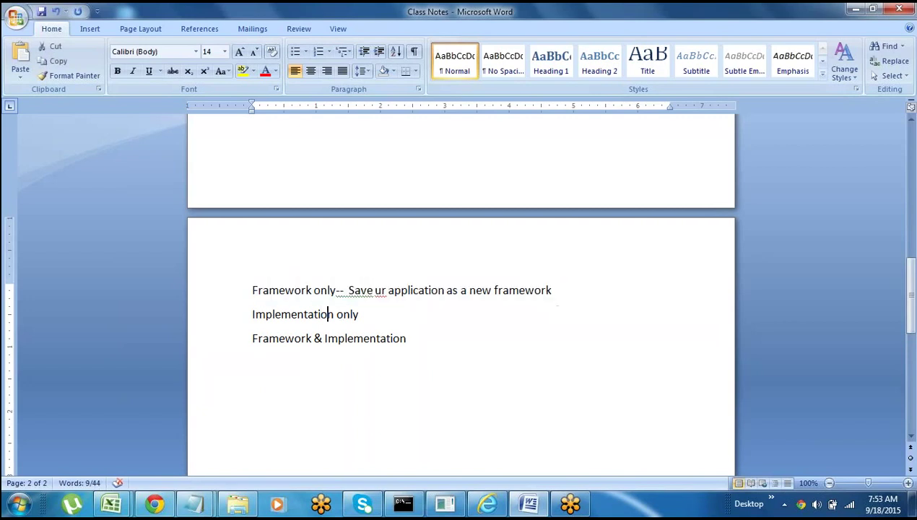
{"action": "left_click", "coordinate": [246, 315]}
{"action": "left_click", "coordinate": [225, 342]}
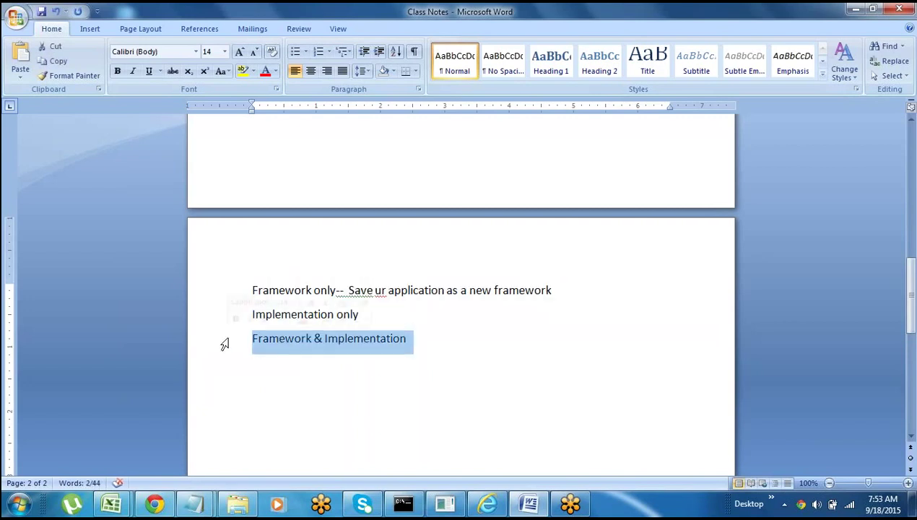
{"action": "left_click", "coordinate": [283, 372]}
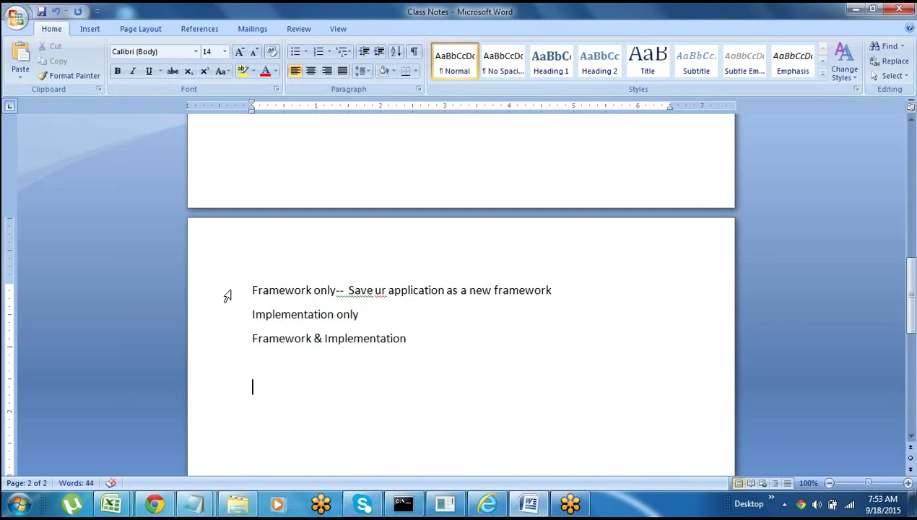
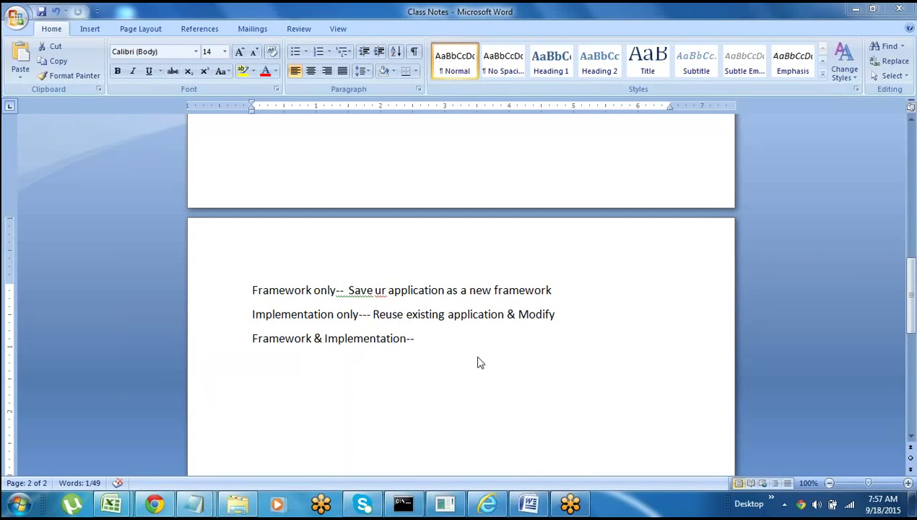
- Add an empty line below the application structure notes in Word
{"action": "key", "text": "ctrl+shift+Right"}
{"action": "left_click", "coordinate": [373, 380]}
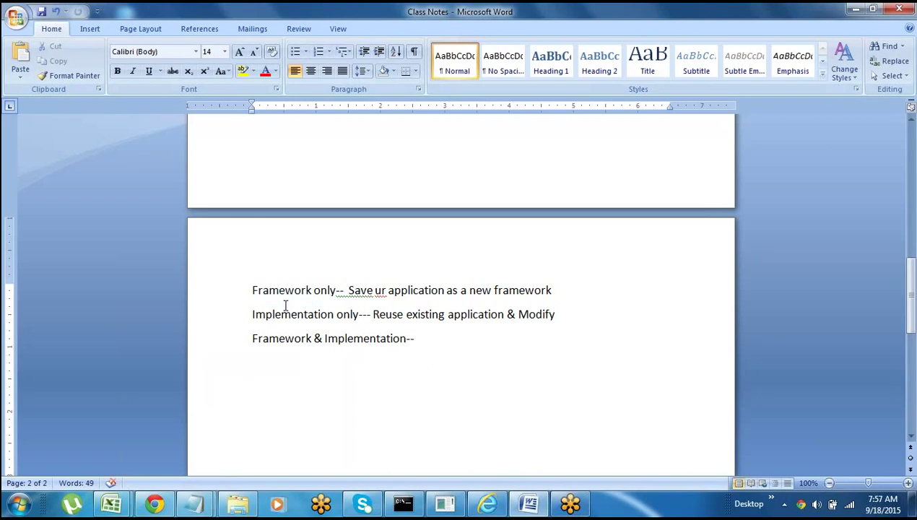
{"action": "left_click", "coordinate": [228, 298]}
{"action": "left_click", "coordinate": [279, 373]}
{"action": "key", "text": "Return"}
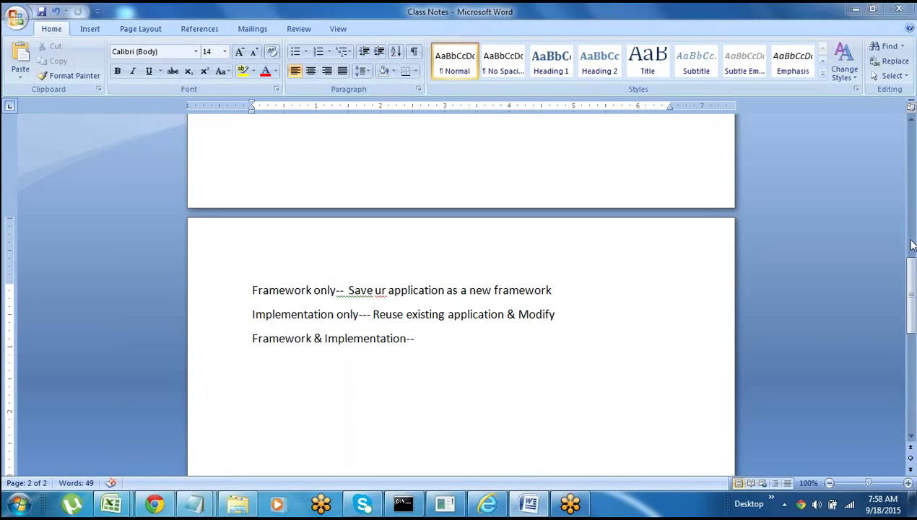
- Highlight the Framework & Implementation--, Framework only-- and Implementation only--- lines in turn
{"action": "left_click", "coordinate": [444, 374]}
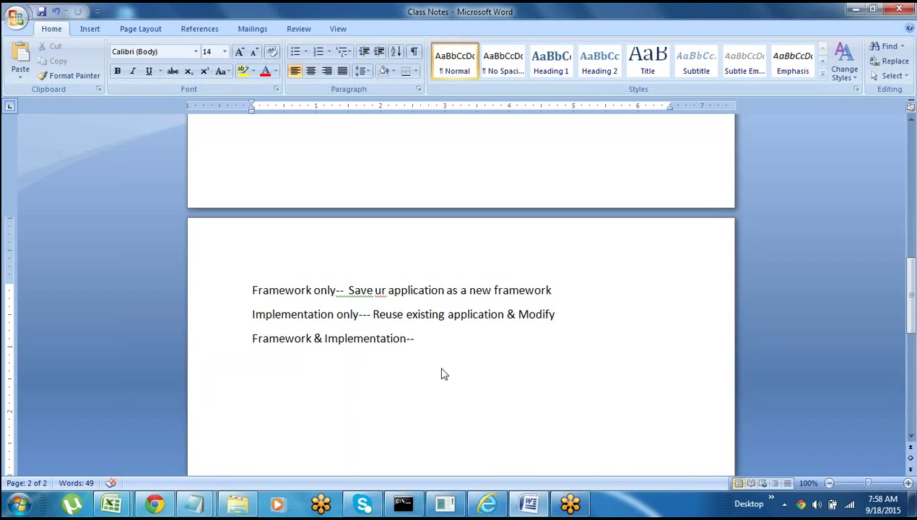
{"action": "left_click", "coordinate": [334, 363]}
{"action": "left_click", "coordinate": [218, 343]}
{"action": "key", "text": "Down"}
{"action": "left_click", "coordinate": [221, 301]}
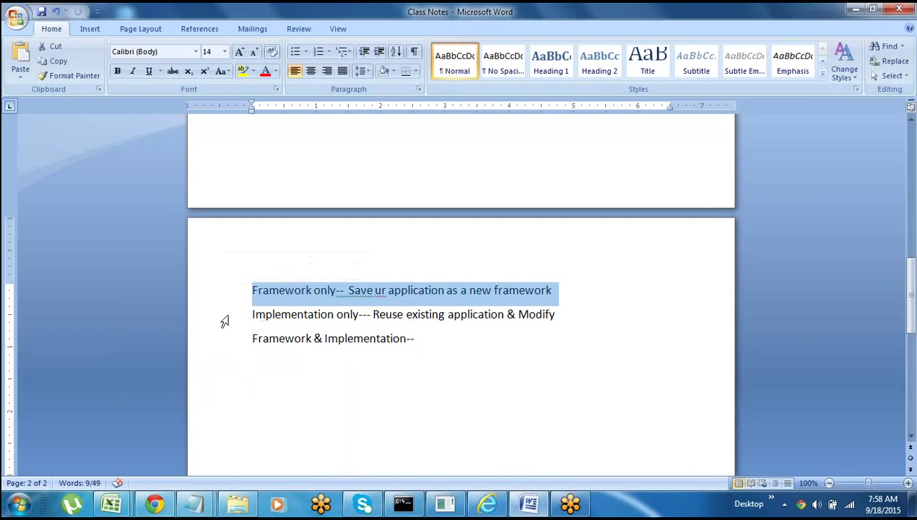
{"action": "left_click", "coordinate": [222, 319]}
{"action": "key", "text": "Down"}
- Re-highlight the Framework only-- and Implementation only--- lines to compare them
{"action": "left_click", "coordinate": [233, 293]}
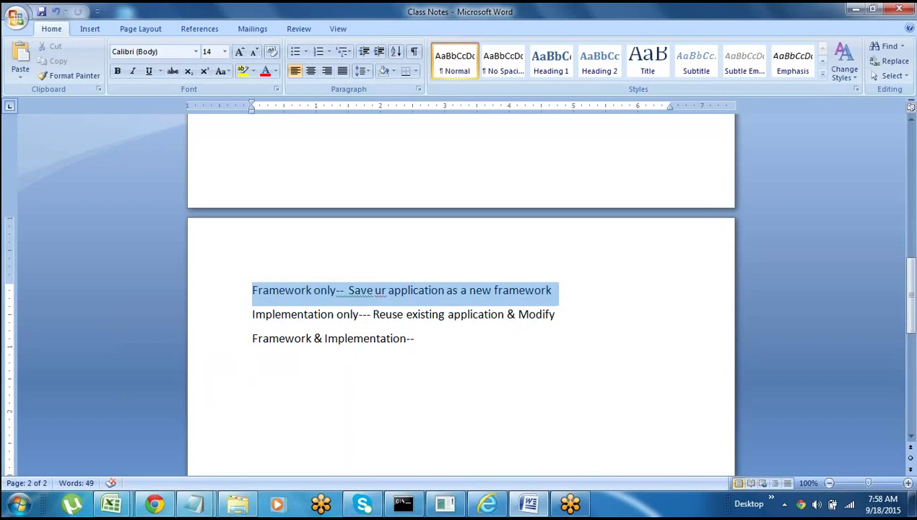
{"action": "left_click", "coordinate": [304, 316]}
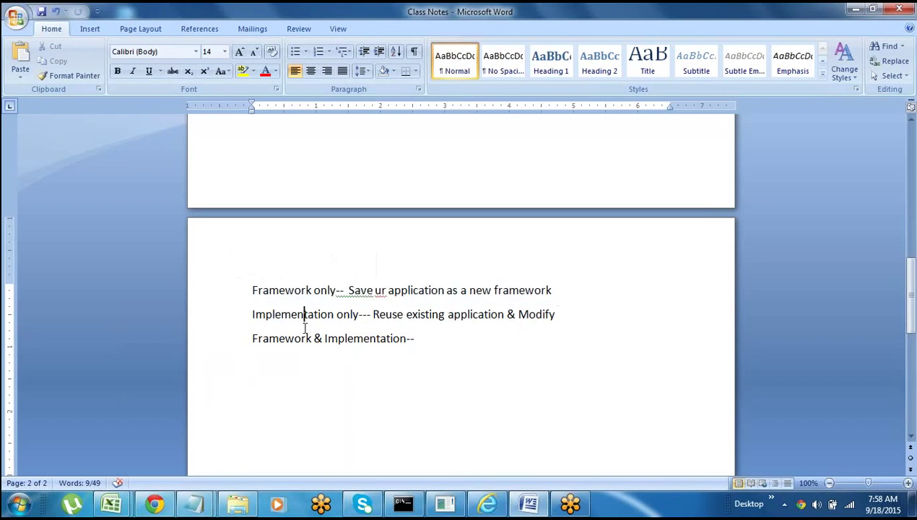
{"action": "key", "text": "Down"}
{"action": "key", "text": "Down"}
{"action": "left_click", "coordinate": [229, 301]}
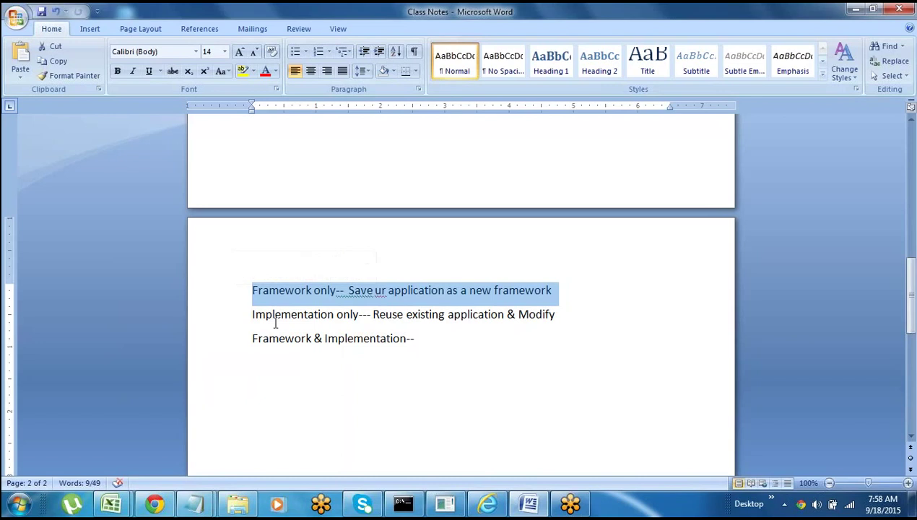
{"action": "left_click", "coordinate": [227, 323]}
{"action": "key", "text": "Down"}
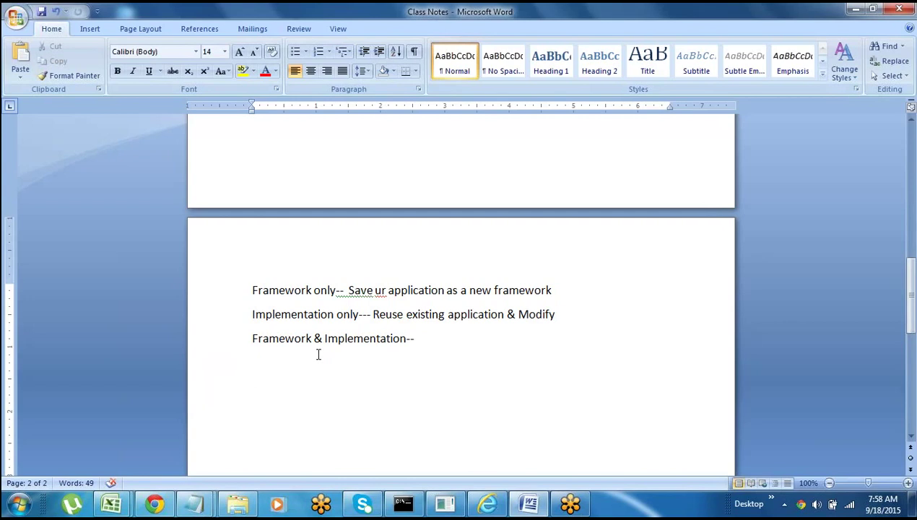
- Highlight the Implementation only--- line, then the Framework & Implementation-- line repeatedly
{"action": "triple_click", "coordinate": [247, 315]}
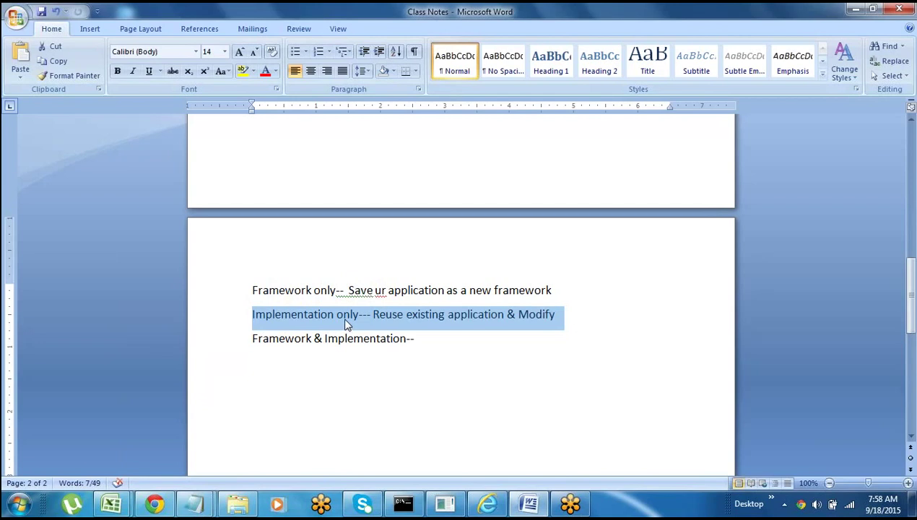
{"action": "left_click", "coordinate": [226, 347]}
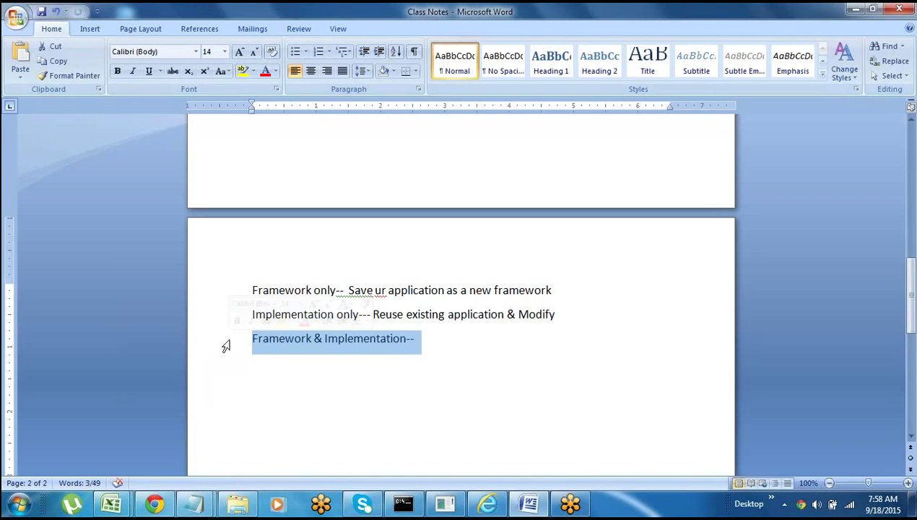
{"action": "key", "text": "Right"}
{"action": "left_click", "coordinate": [237, 346]}
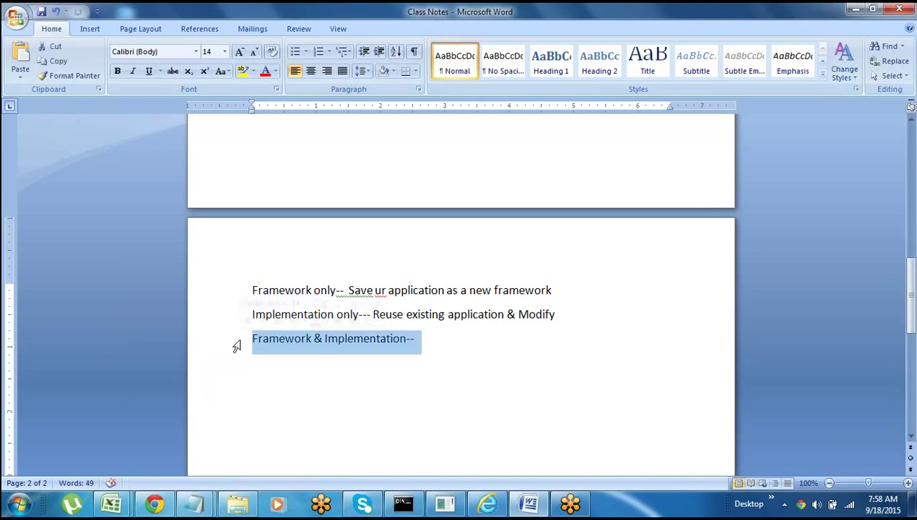
{"action": "left_click", "coordinate": [306, 338]}
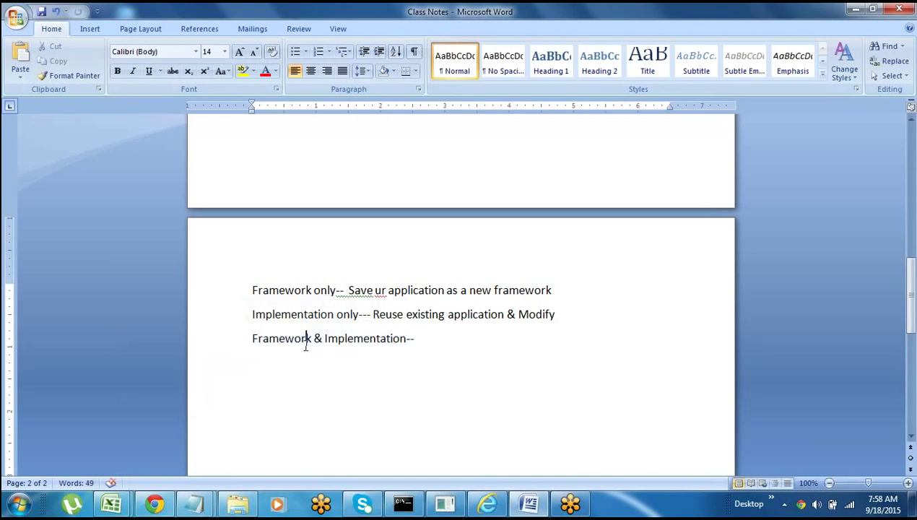
{"action": "key", "text": "Home"}
{"action": "key", "text": "shift+Down"}
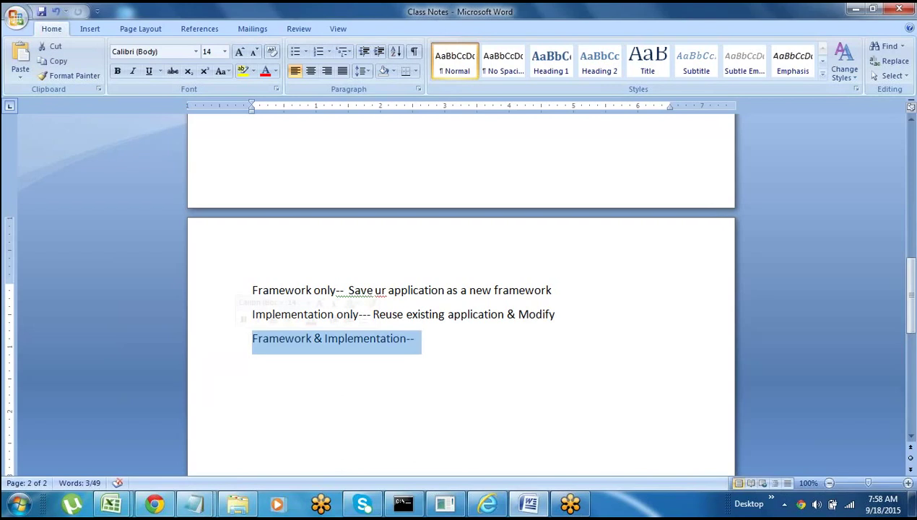
{"action": "key", "text": "Down"}
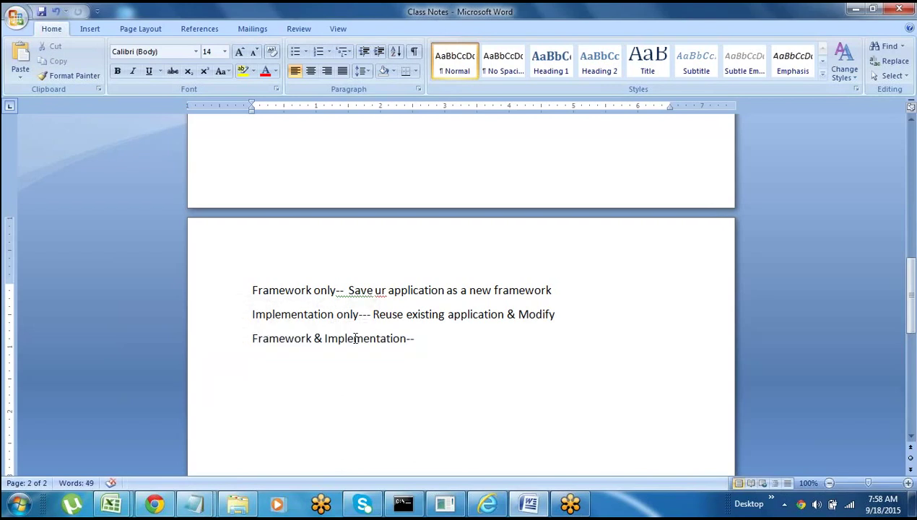
{"action": "left_click", "coordinate": [223, 348]}
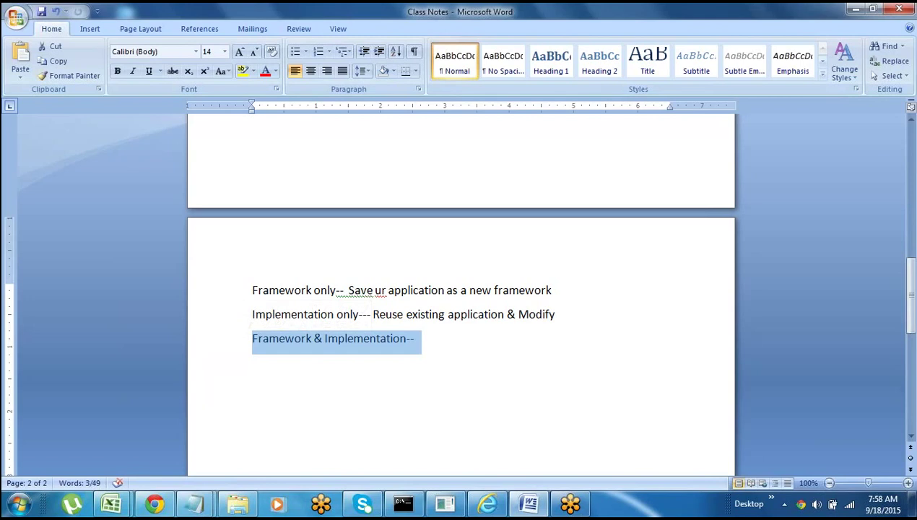
{"action": "key", "text": "Down"}
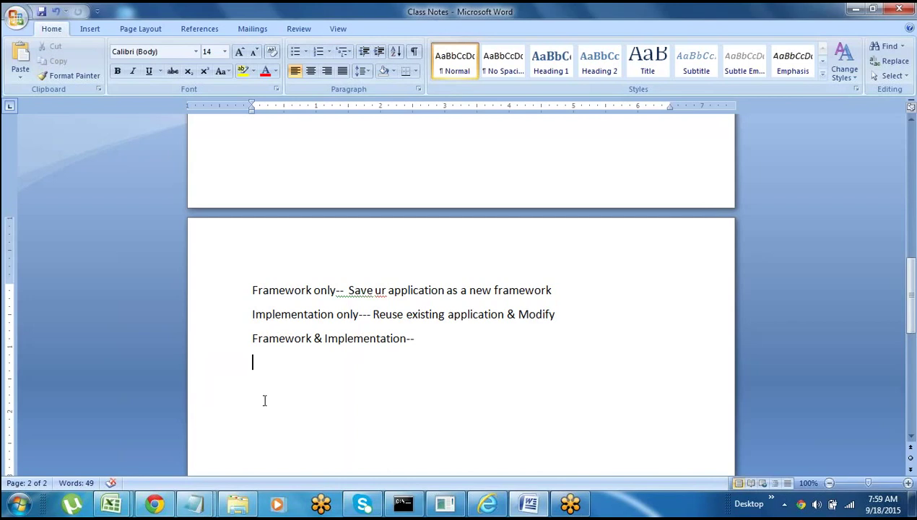
- Repeatedly highlight the Implementation only--- line to emphasise that option
{"action": "key", "text": "alt"}
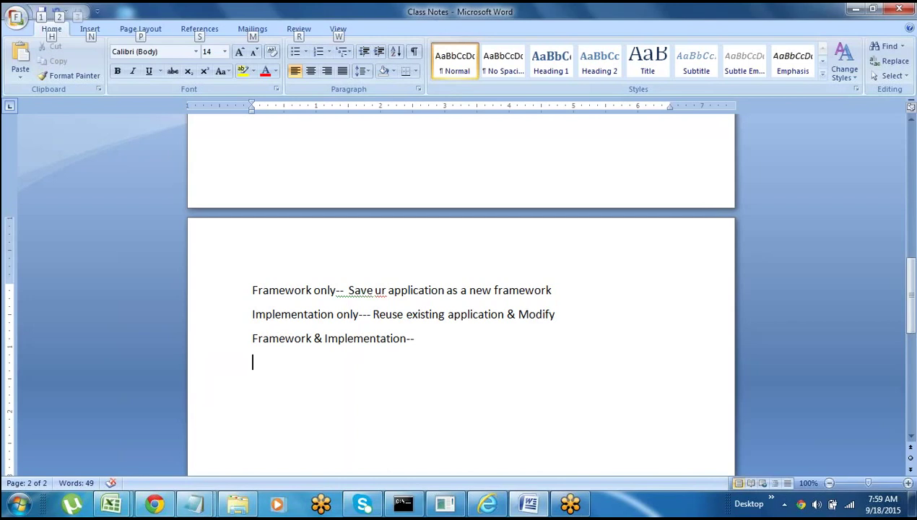
{"action": "left_click", "coordinate": [219, 326]}
{"action": "left_click", "coordinate": [301, 354]}
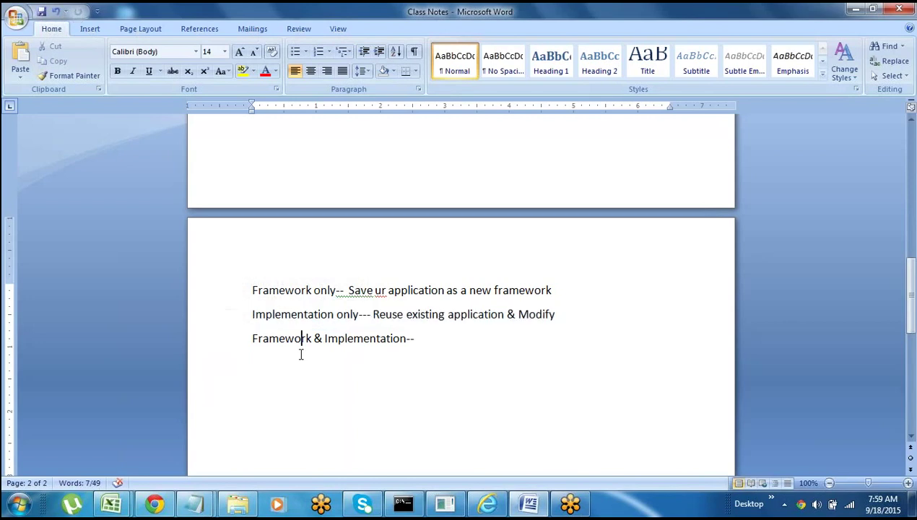
{"action": "left_click", "coordinate": [226, 322]}
{"action": "left_click", "coordinate": [260, 368]}
{"action": "left_click", "coordinate": [225, 327]}
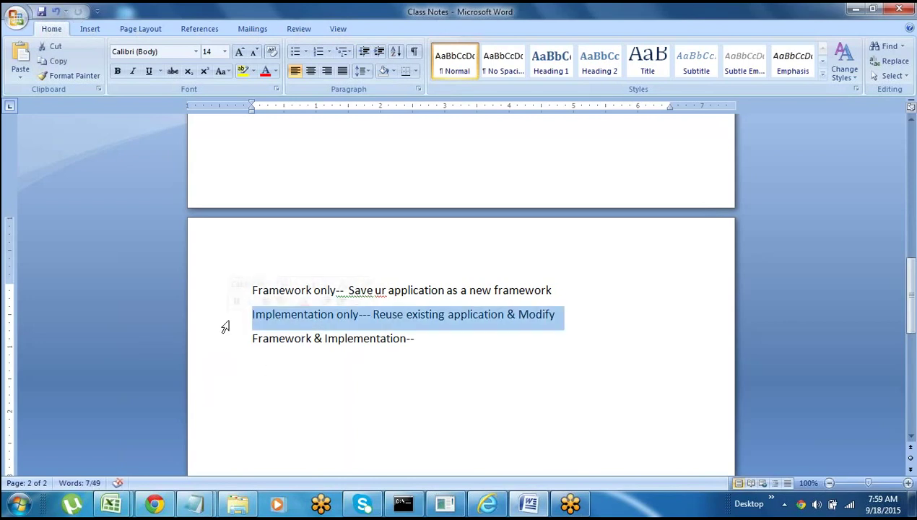
{"action": "key", "text": "Down"}
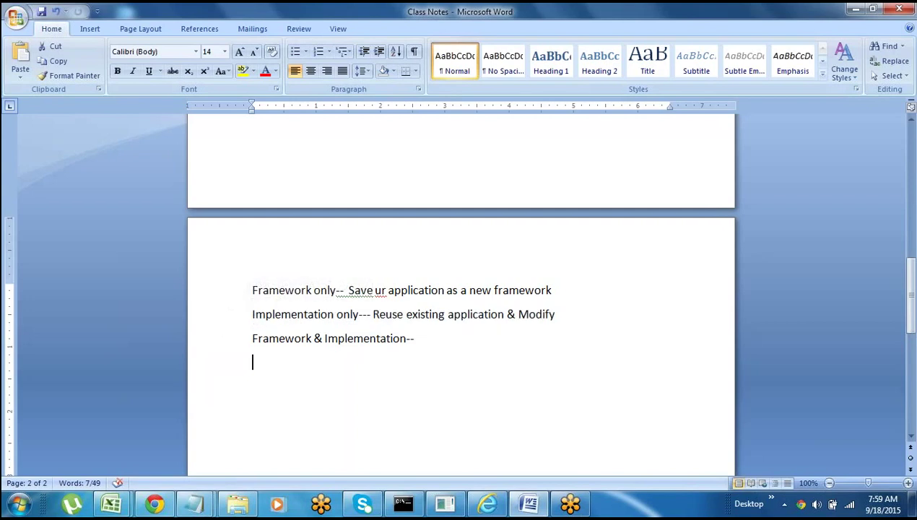
{"action": "left_click", "coordinate": [225, 321]}
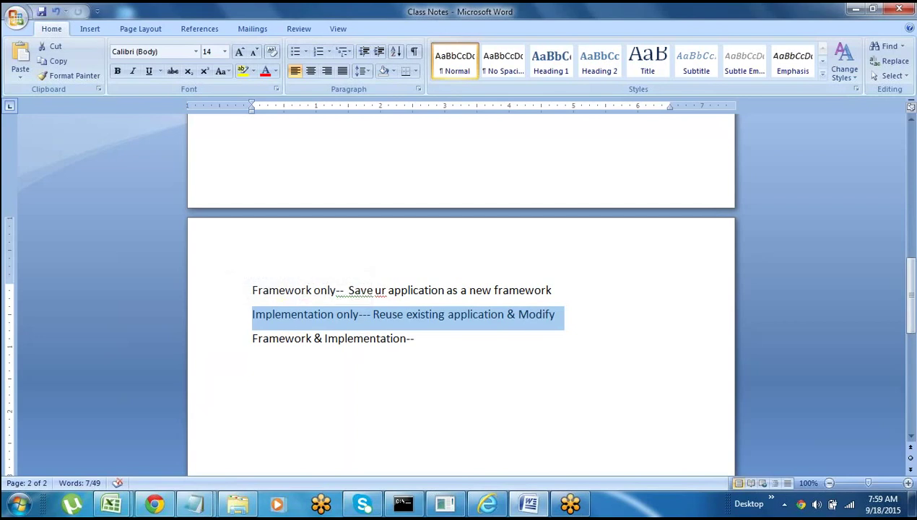
{"action": "key", "text": "Down"}
{"action": "left_click", "coordinate": [224, 320]}
{"action": "left_click", "coordinate": [269, 335]}
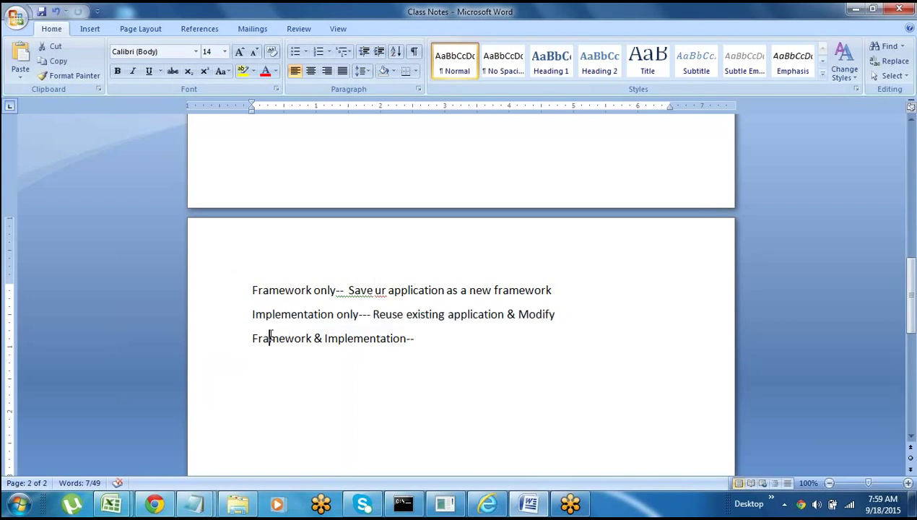
{"action": "left_click", "coordinate": [225, 320]}
{"action": "key", "text": "Down"}
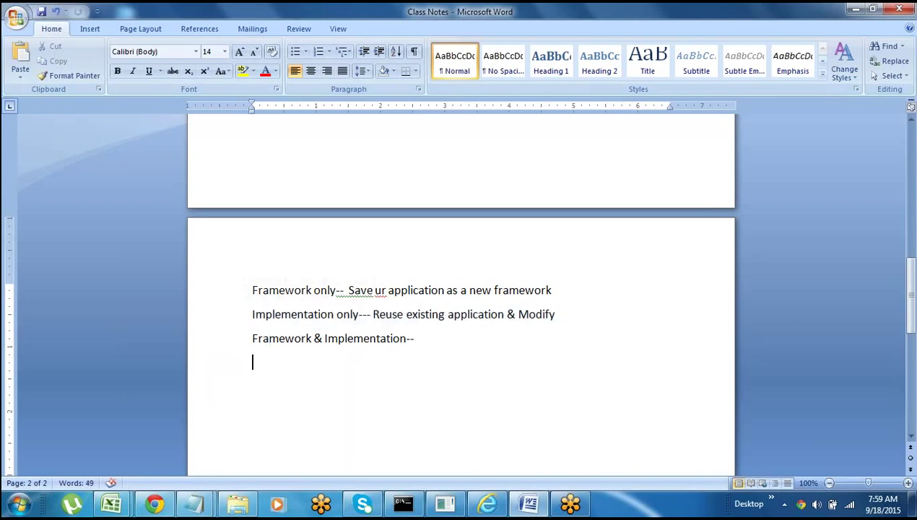
{"action": "left_click", "coordinate": [224, 320]}
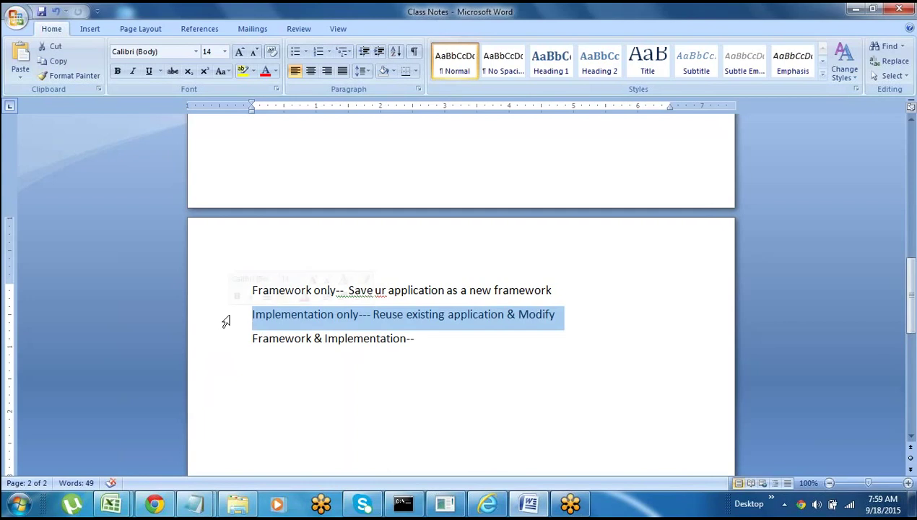
{"action": "left_click", "coordinate": [269, 338]}
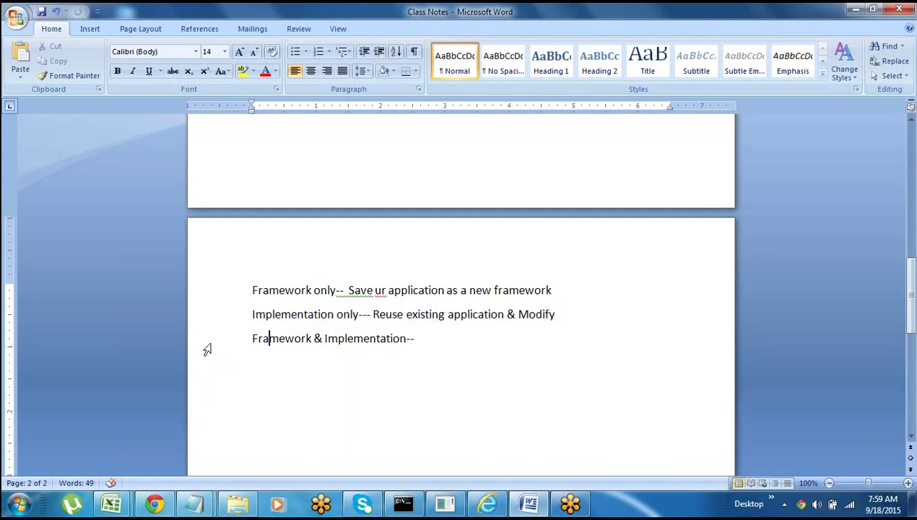
- Highlight the Framework & Implementation-- line and its word Framework
{"action": "left_click", "coordinate": [205, 345]}
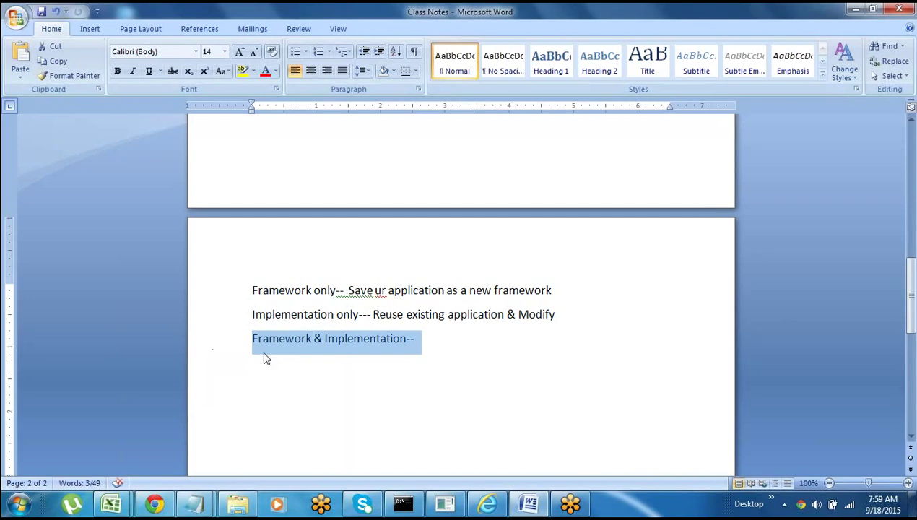
{"action": "left_click", "coordinate": [287, 355]}
{"action": "left_click", "coordinate": [211, 349]}
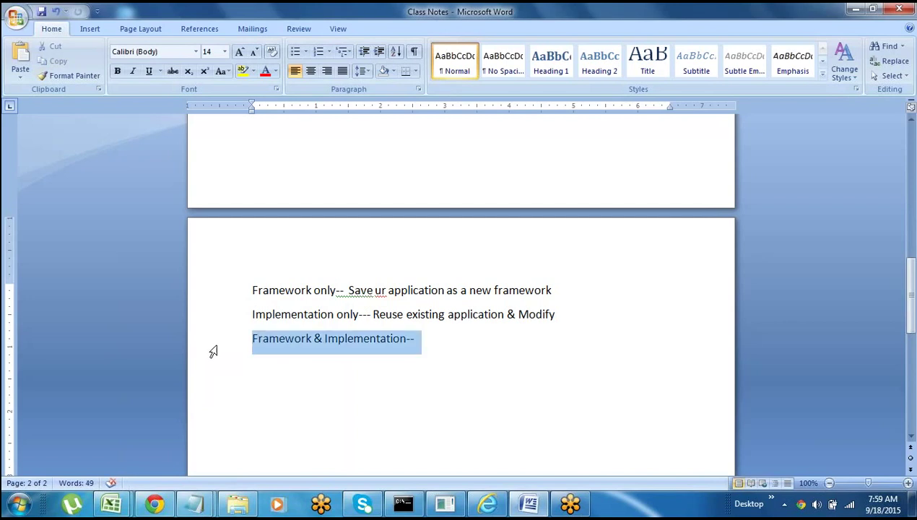
{"action": "left_click", "coordinate": [339, 380]}
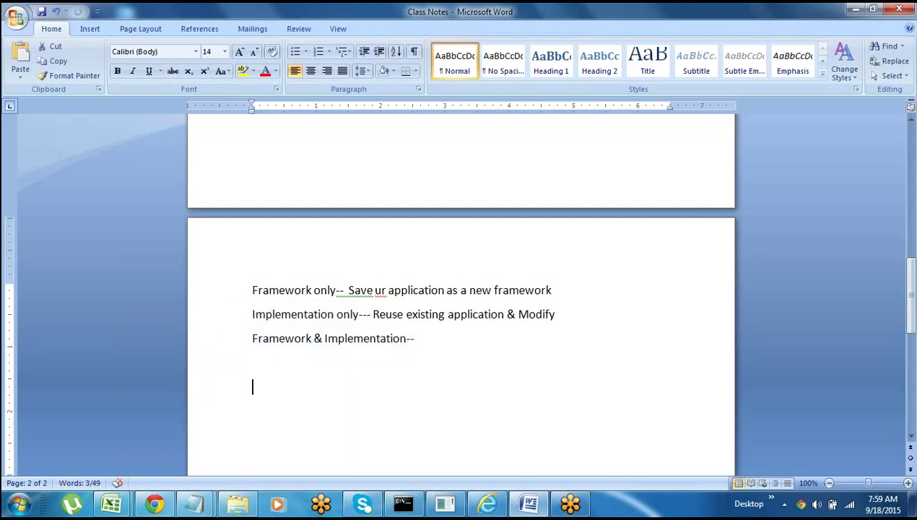
{"action": "double_click", "coordinate": [272, 340]}
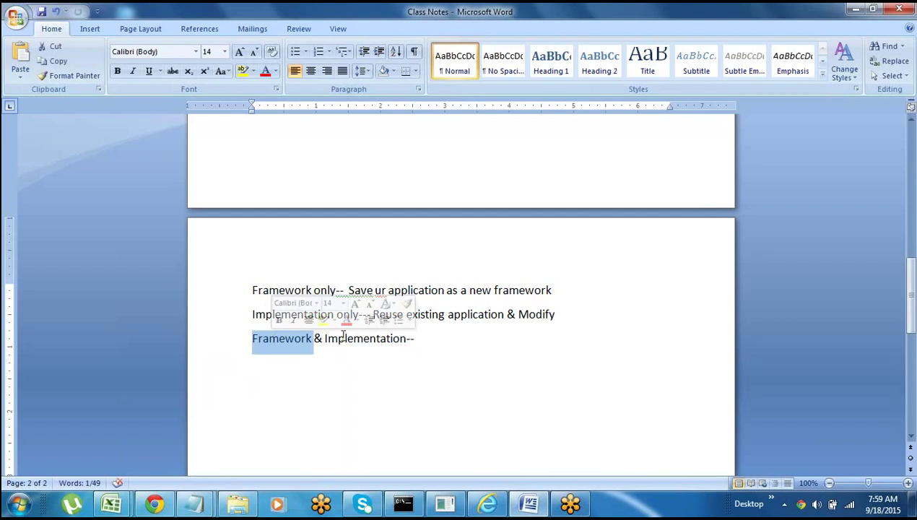
{"action": "left_click", "coordinate": [299, 372]}
{"action": "left_click", "coordinate": [230, 350]}
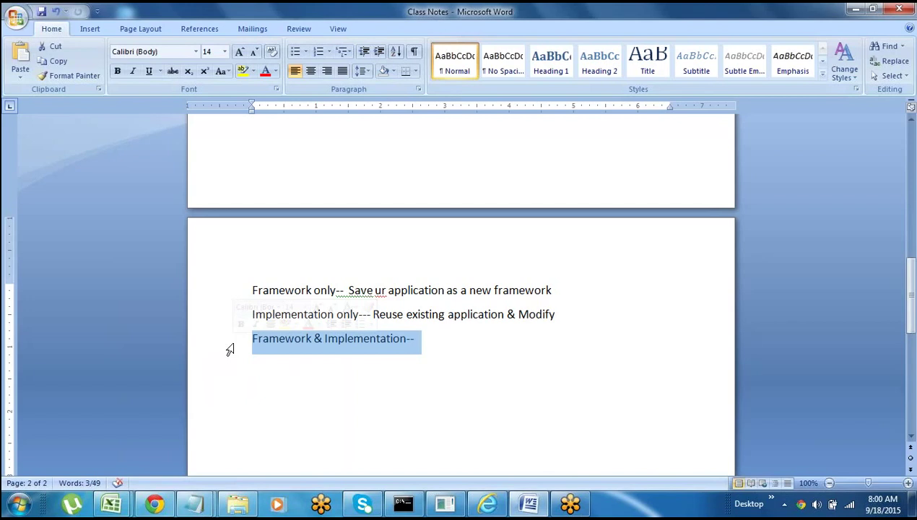
{"action": "left_click", "coordinate": [289, 343]}
- Select the words Framework and Implementation separately on the Framework & Implementation-- line
{"action": "double_click", "coordinate": [279, 338]}
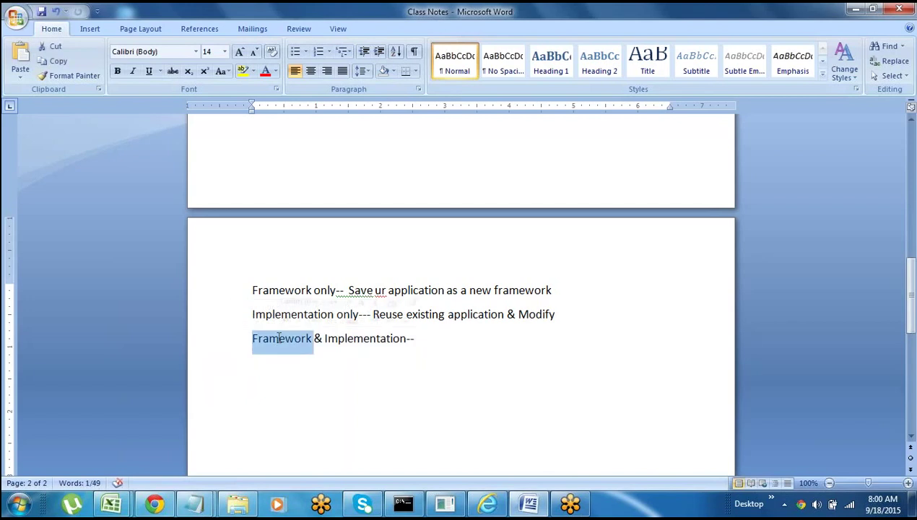
{"action": "left_click", "coordinate": [348, 338]}
{"action": "double_click", "coordinate": [348, 338]}
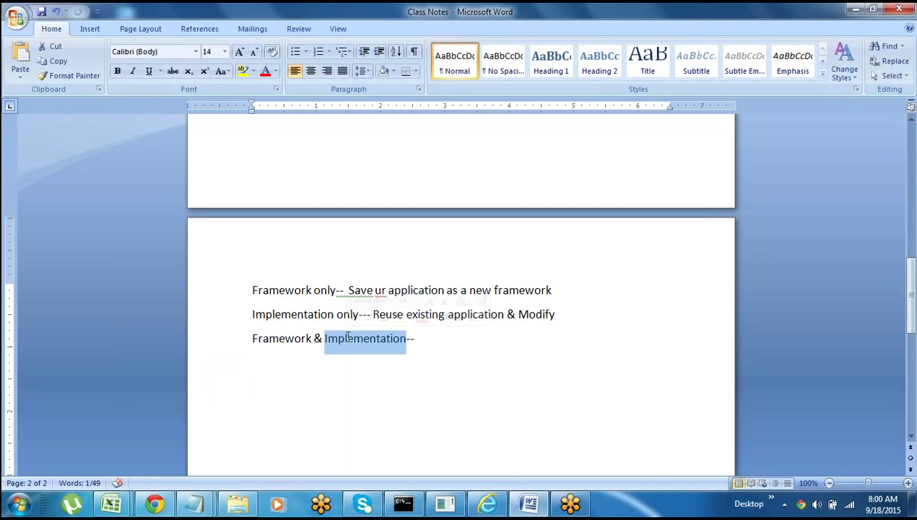
{"action": "double_click", "coordinate": [276, 339]}
{"action": "key", "text": "Down"}
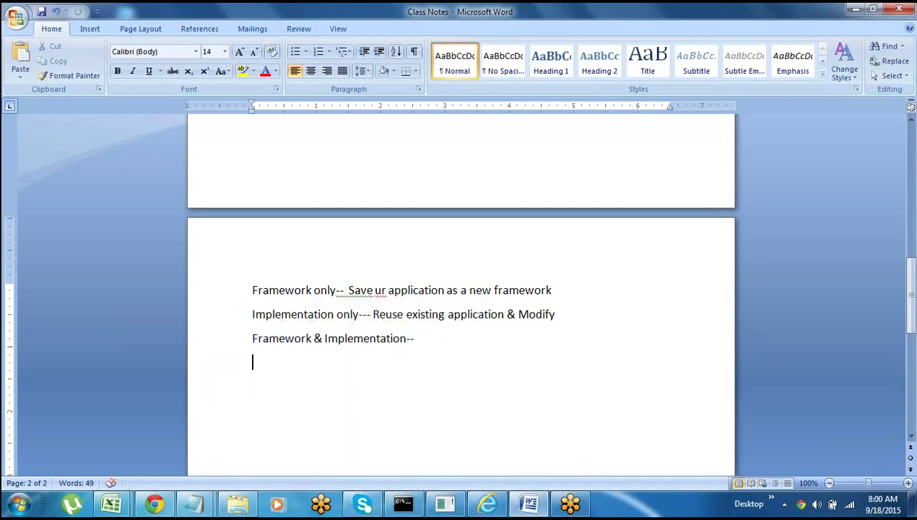
{"action": "left_click", "coordinate": [230, 351]}
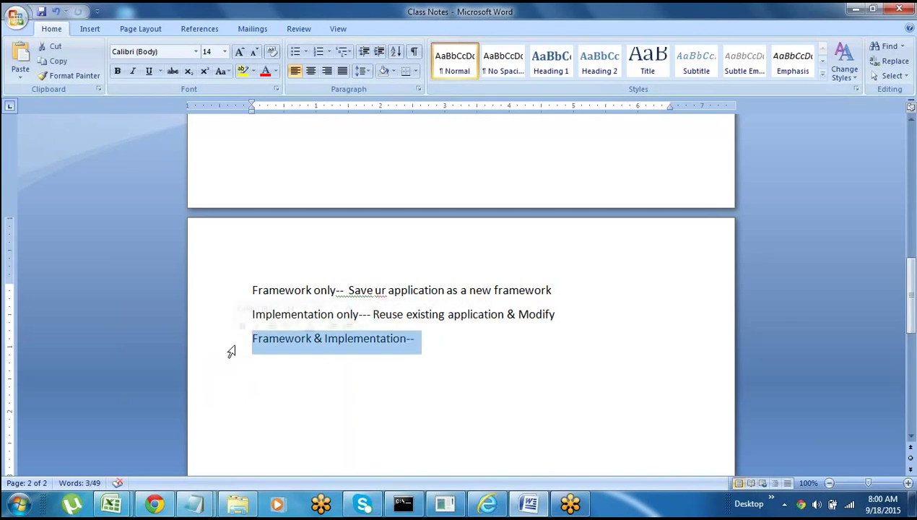
{"action": "double_click", "coordinate": [368, 339]}
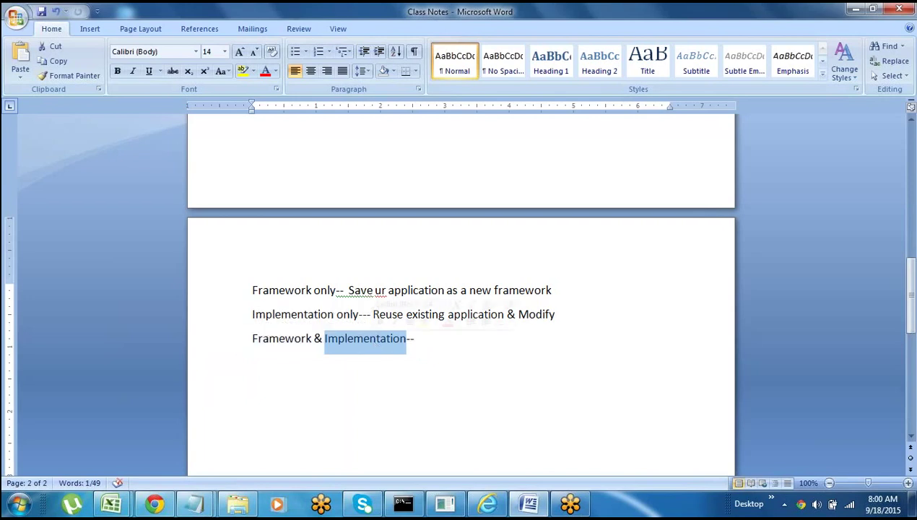
{"action": "key", "text": "Down"}
- Reselect the whole Framework & Implementation-- line several times
{"action": "left_click", "coordinate": [231, 348]}
{"action": "key", "text": "Down"}
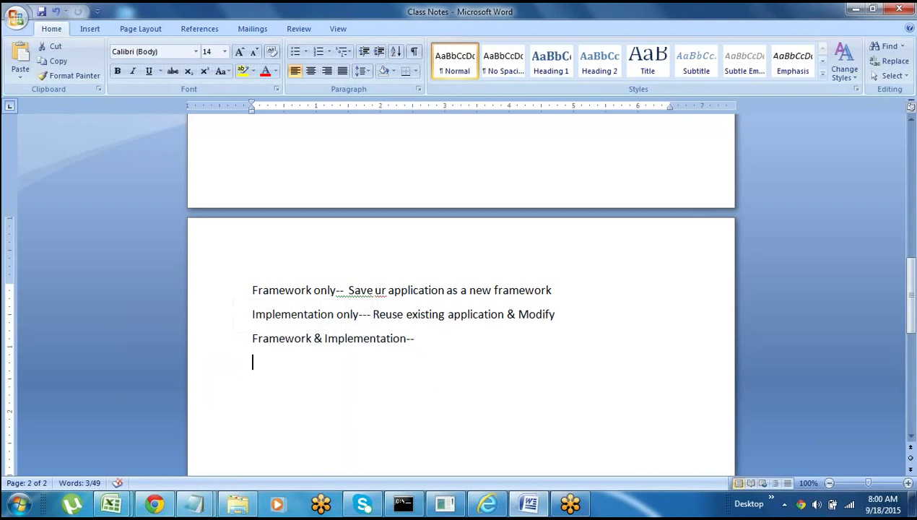
{"action": "left_click", "coordinate": [223, 349]}
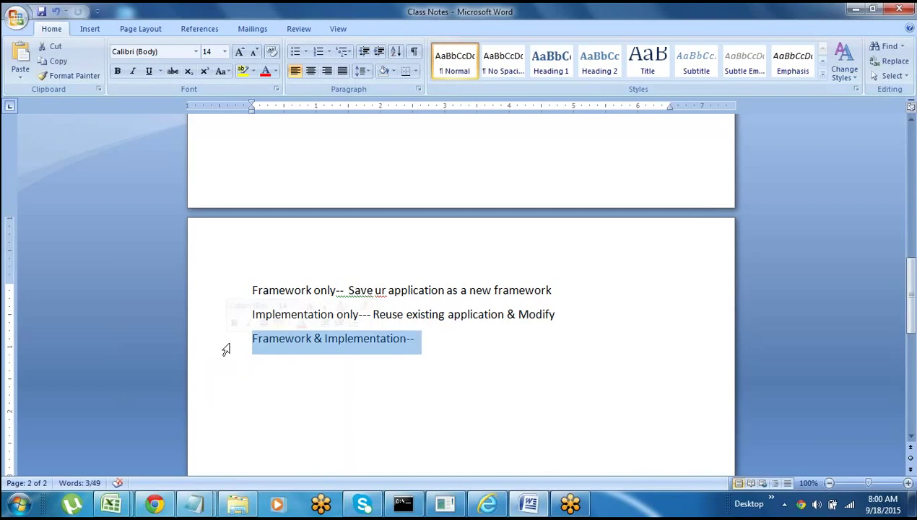
{"action": "key", "text": "Down"}
{"action": "left_click", "coordinate": [223, 349]}
{"action": "key", "text": "Down"}
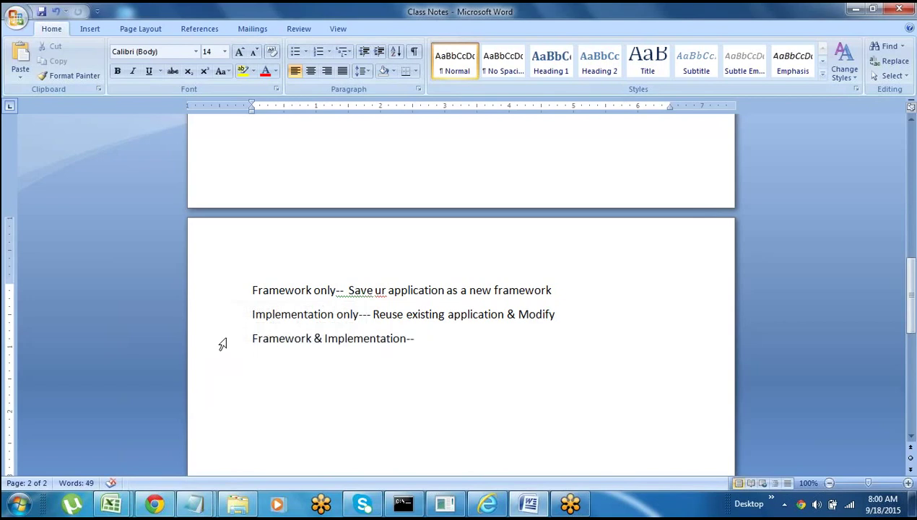
{"action": "left_click", "coordinate": [223, 344]}
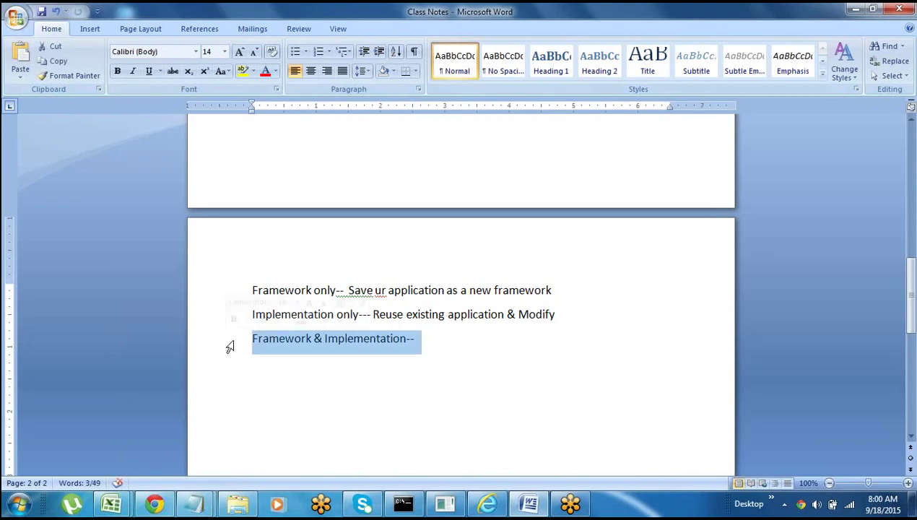
- Glance at the PayTMSep settings in Pega Designer Studio, then return to the notes
{"action": "left_click", "coordinate": [485, 505]}
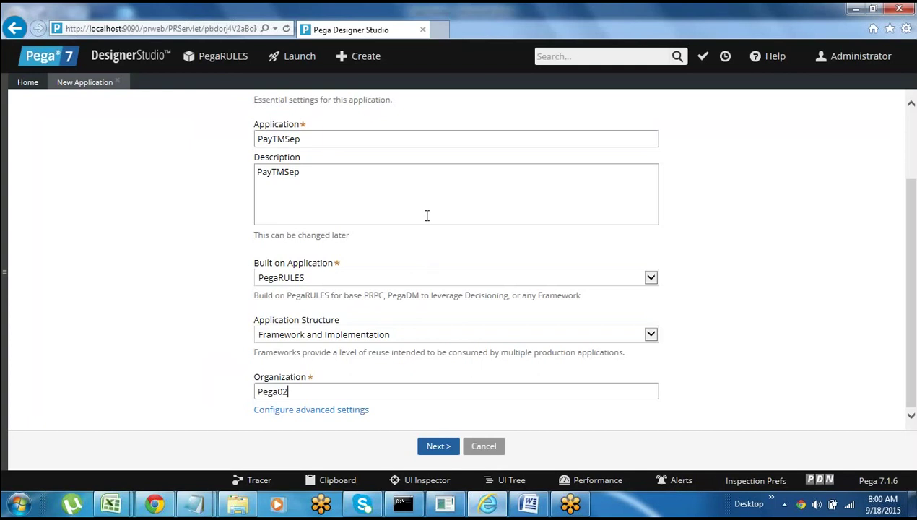
{"action": "left_click", "coordinate": [488, 504]}
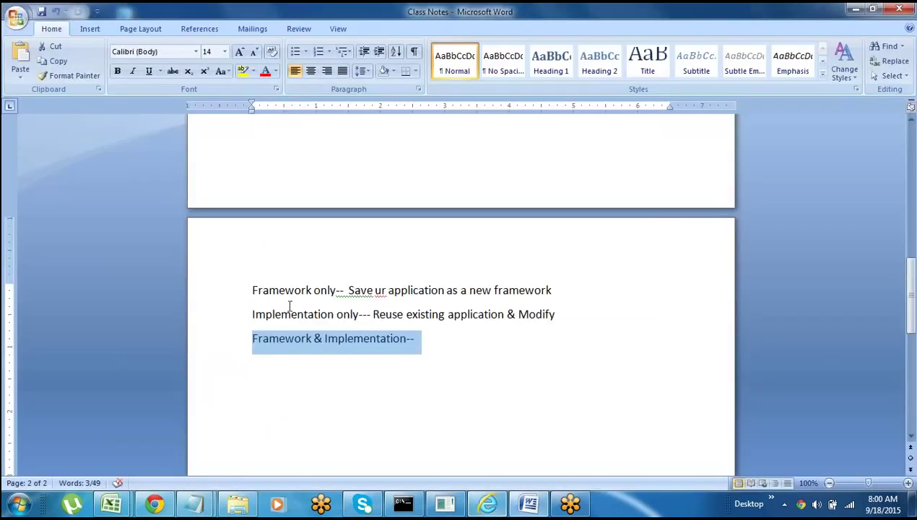
{"action": "left_click", "coordinate": [210, 370]}
{"action": "key", "text": "Down"}
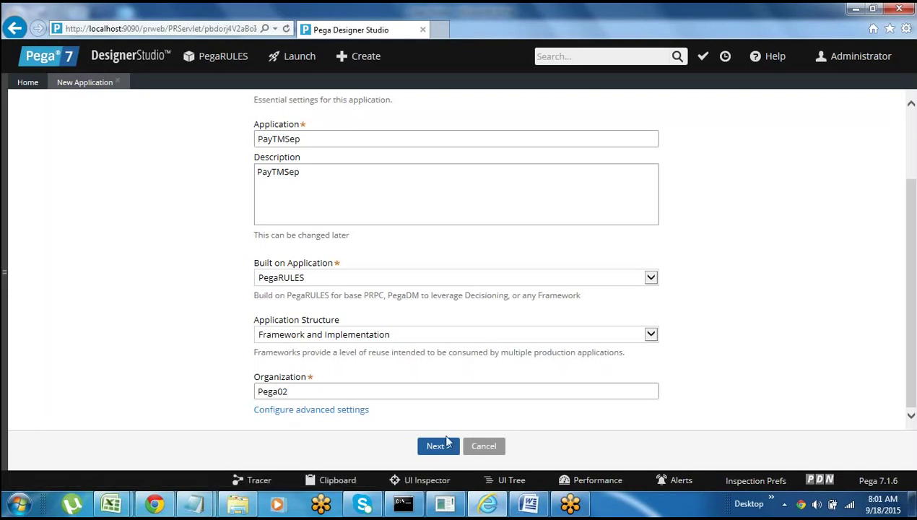
- Return to the Pega form and check the Application Structure options without changing them
{"action": "left_click", "coordinate": [527, 508]}
{"action": "left_click", "coordinate": [528, 506]}
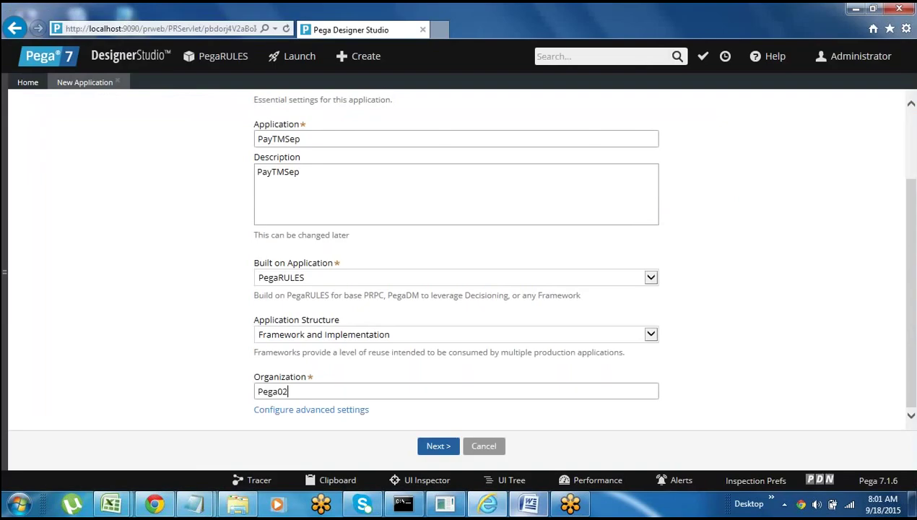
{"action": "left_click", "coordinate": [387, 334]}
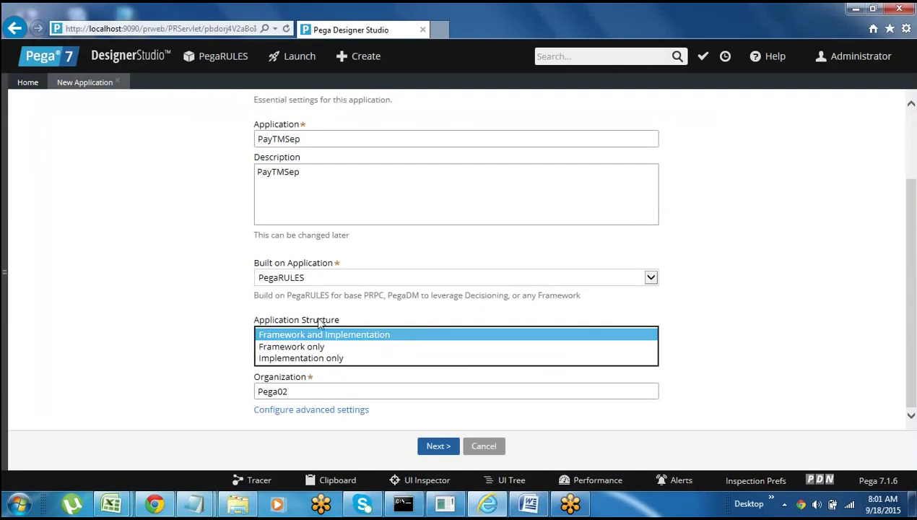
{"action": "left_click", "coordinate": [182, 274]}
- Expand the Built on Application list of frameworks PayTMSep can build on
{"action": "left_click_drag", "start_coordinate": [182, 275], "coordinate": [309, 291]}
{"action": "left_click", "coordinate": [308, 279]}
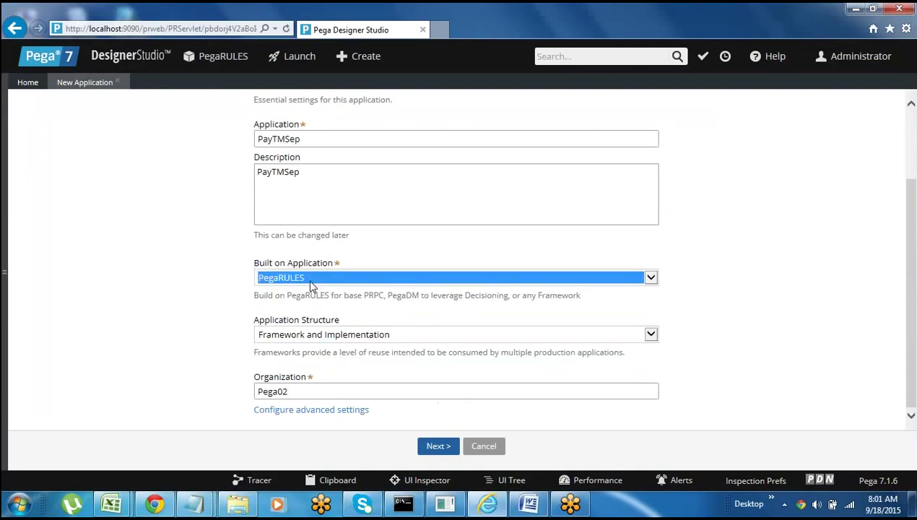
{"action": "left_click", "coordinate": [309, 292]}
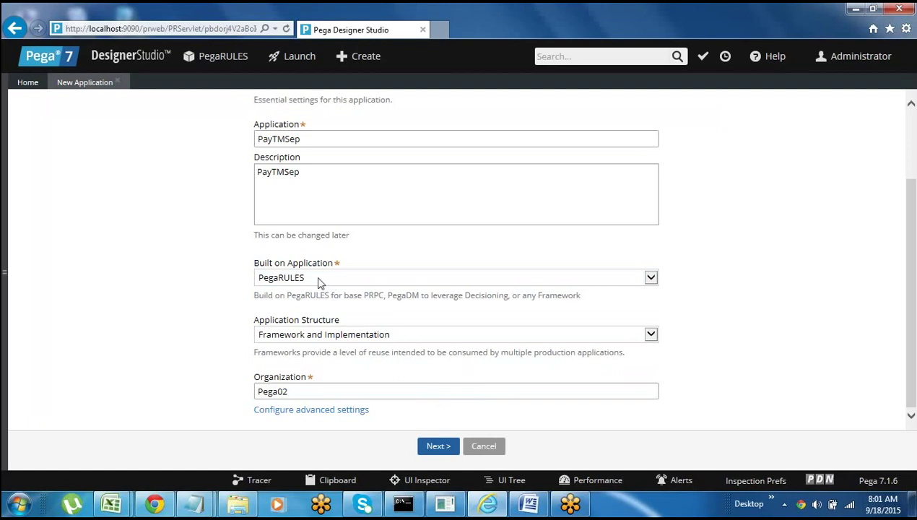
{"action": "left_click", "coordinate": [649, 278]}
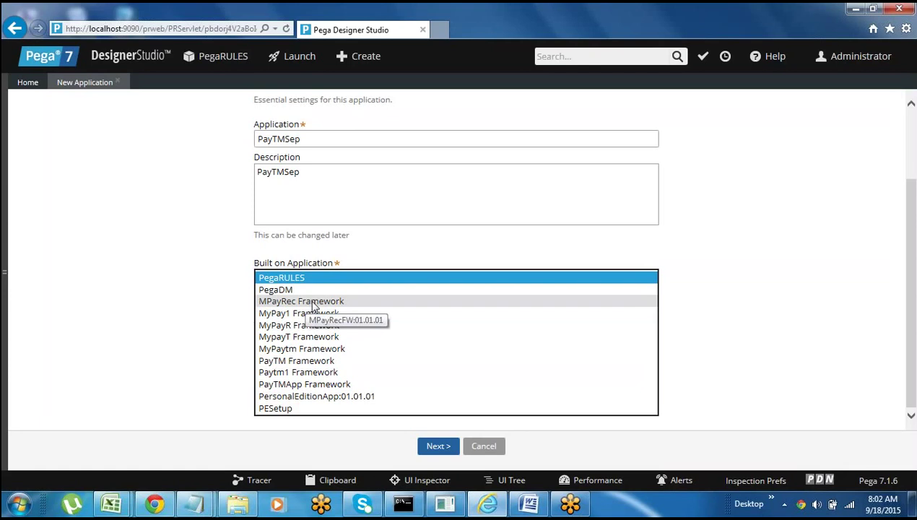
- Build on MPayRec Framework and try the Framework only and Implementation only structures
{"action": "left_click", "coordinate": [313, 303]}
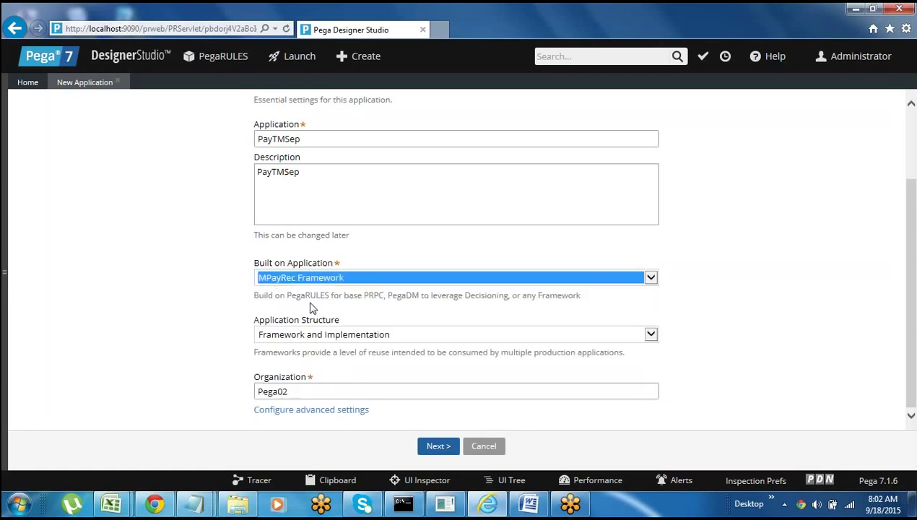
{"action": "left_click", "coordinate": [299, 336]}
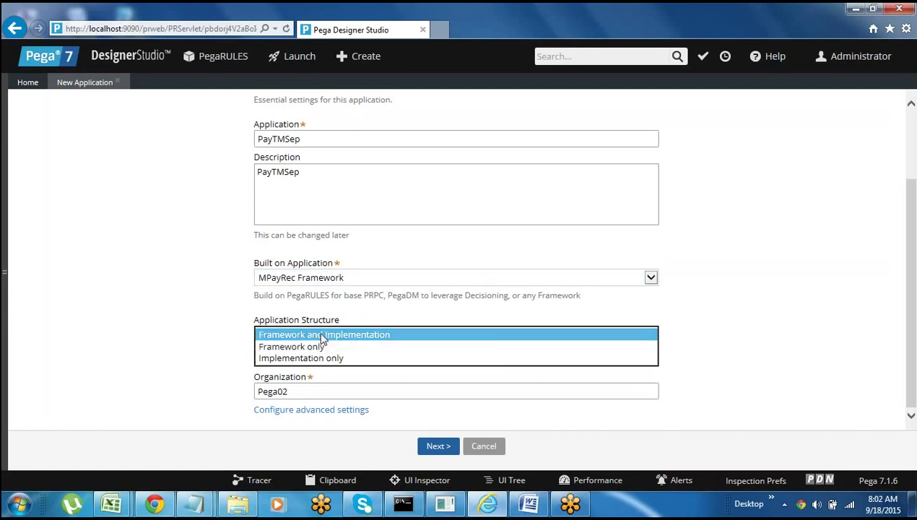
{"action": "left_click", "coordinate": [303, 347]}
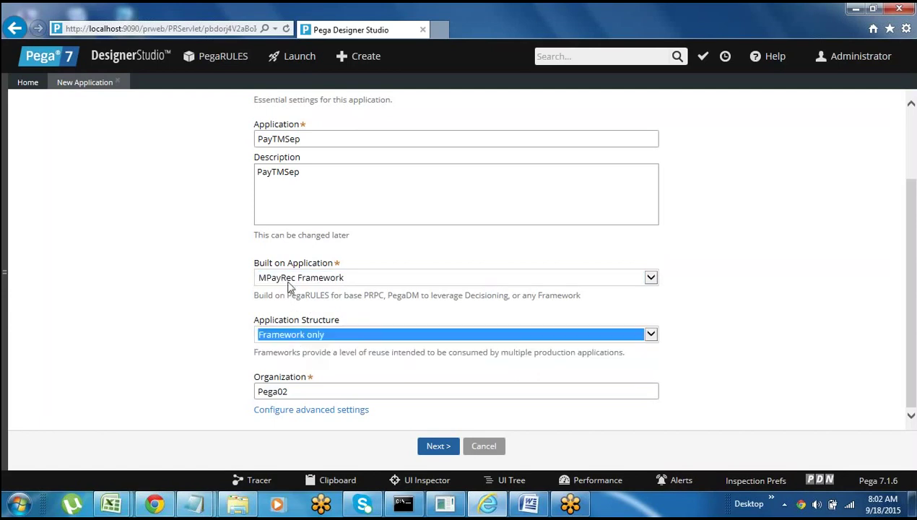
{"action": "left_click", "coordinate": [309, 333]}
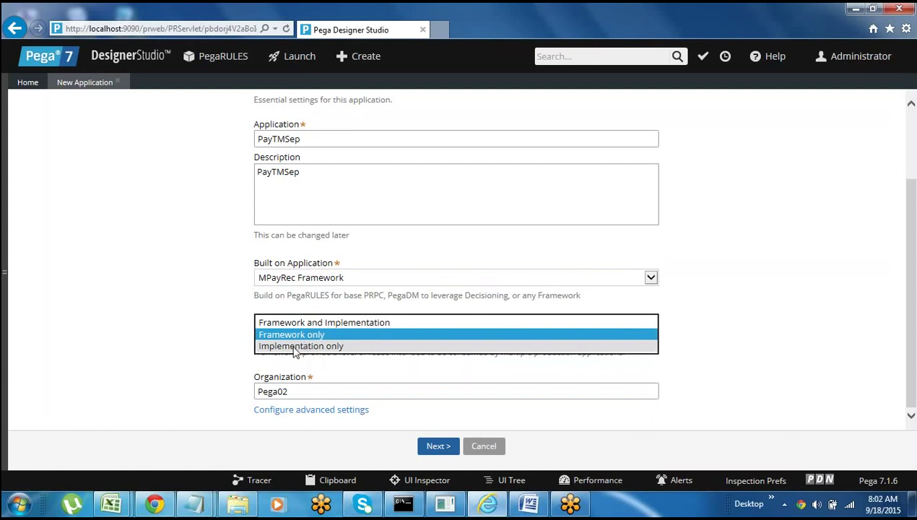
{"action": "left_click", "coordinate": [325, 323]}
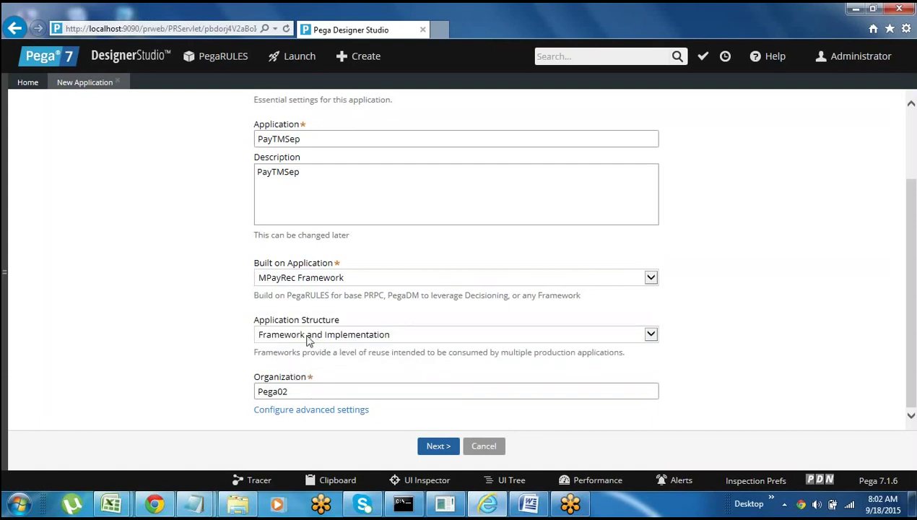
{"action": "left_click", "coordinate": [316, 335]}
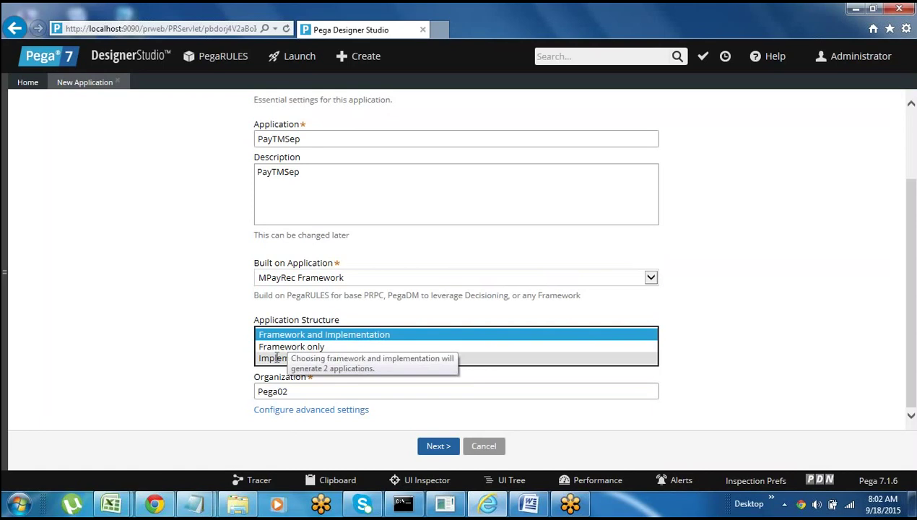
{"action": "left_click", "coordinate": [276, 359]}
{"action": "left_click", "coordinate": [221, 340]}
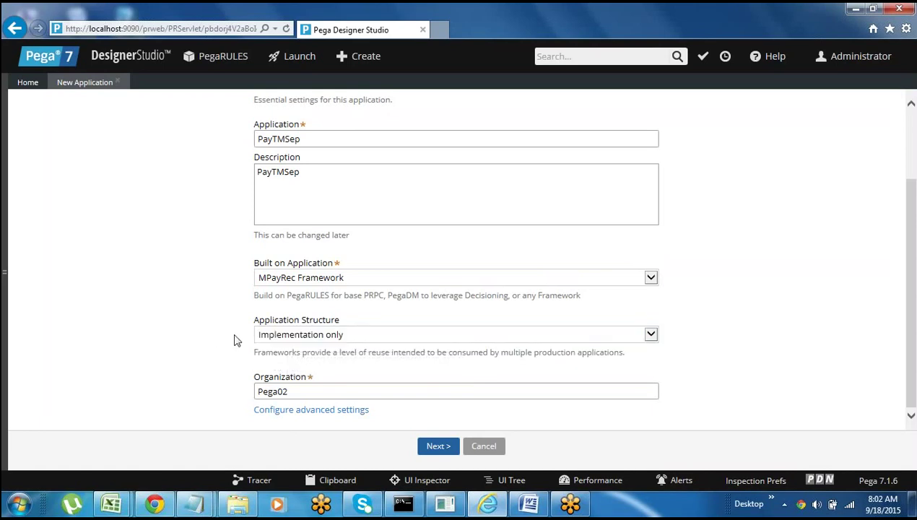
- Cycle through the structure choices again, settling on Framework and Implementation
{"action": "left_click", "coordinate": [320, 335]}
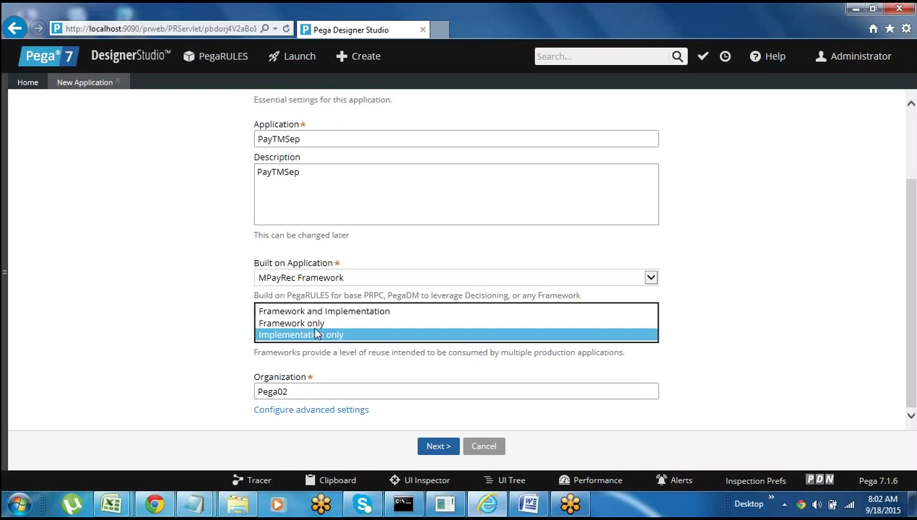
{"action": "left_click", "coordinate": [223, 323]}
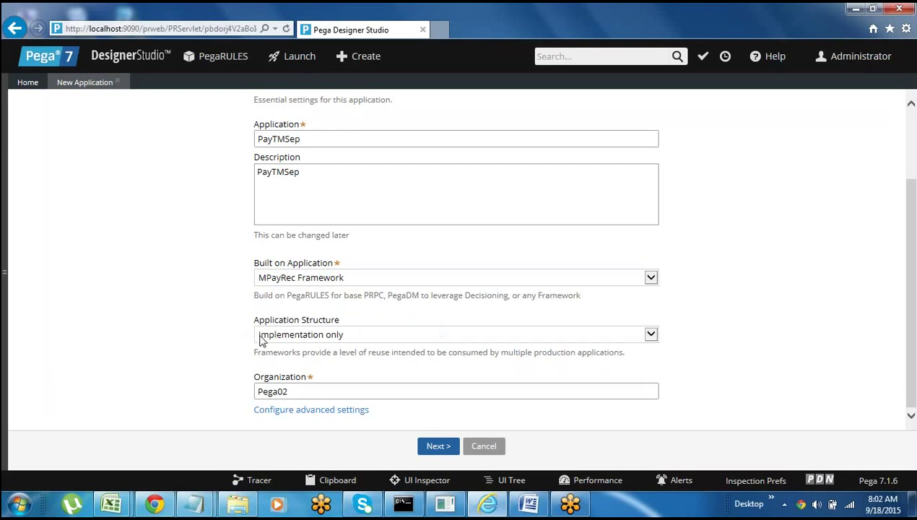
{"action": "left_click", "coordinate": [300, 334]}
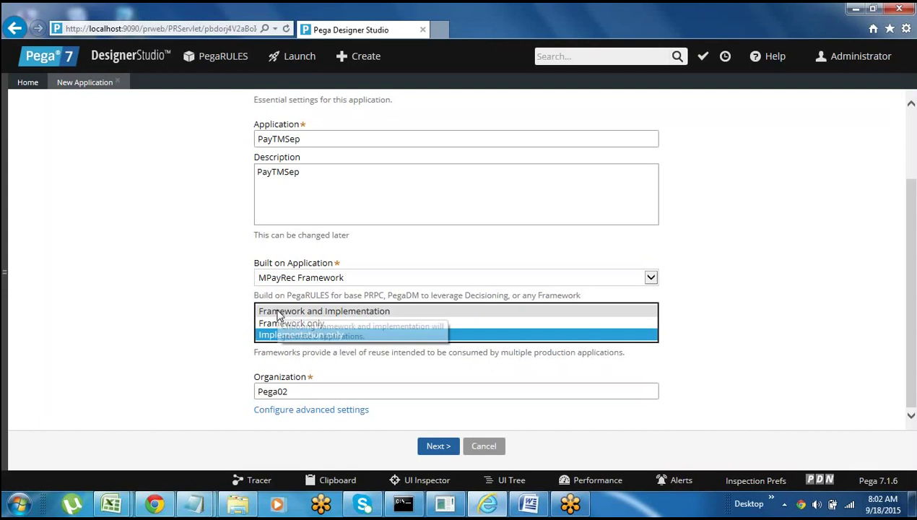
{"action": "left_click", "coordinate": [292, 324]}
{"action": "left_click", "coordinate": [288, 340]}
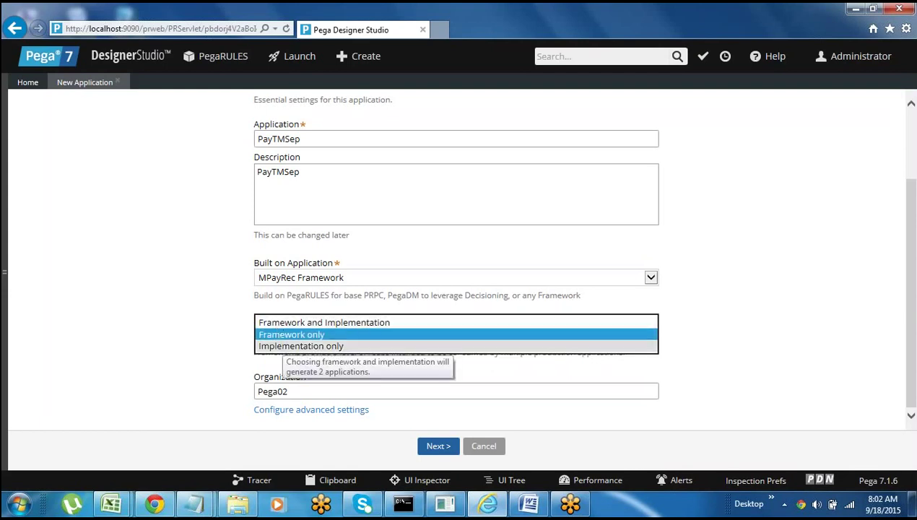
{"action": "left_click", "coordinate": [284, 336]}
{"action": "scroll", "coordinate": [283, 344], "scroll_direction": "down", "scroll_amount": 1}
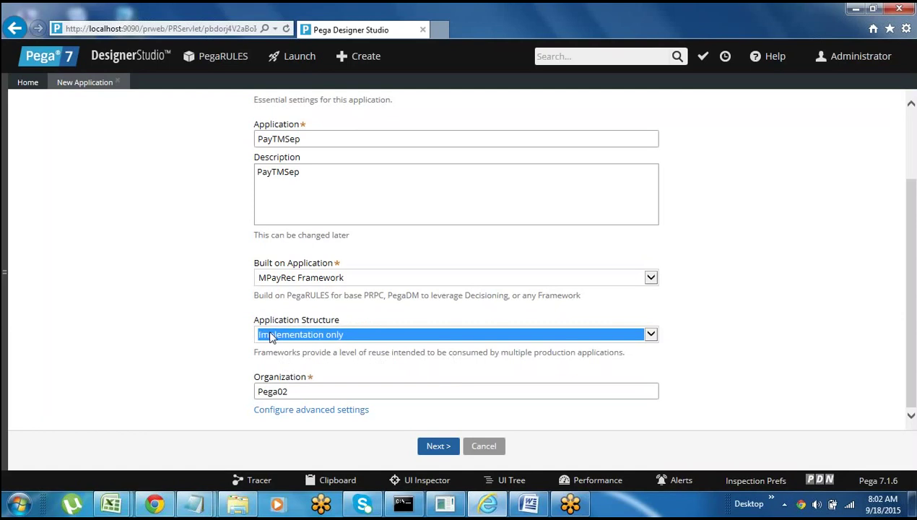
{"action": "left_click", "coordinate": [271, 334]}
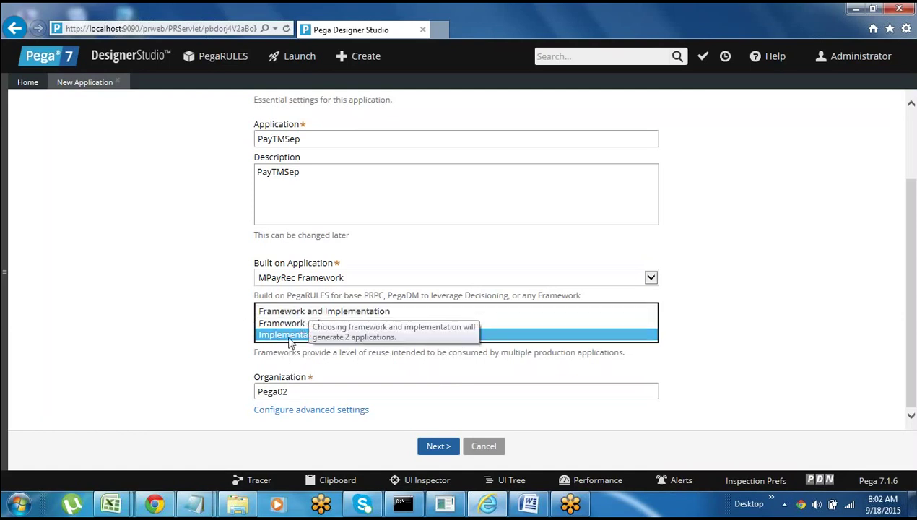
{"action": "left_click", "coordinate": [323, 316]}
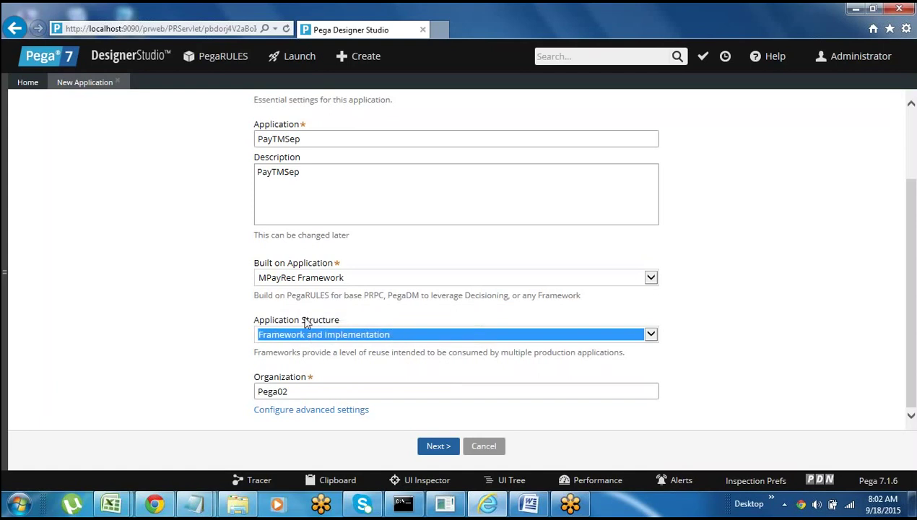
{"action": "left_click", "coordinate": [200, 323]}
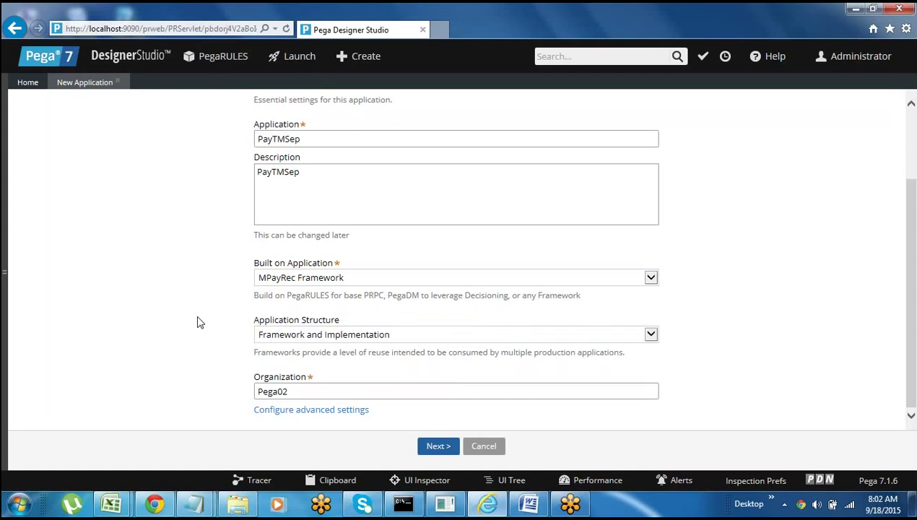
{"action": "left_click", "coordinate": [328, 283]}
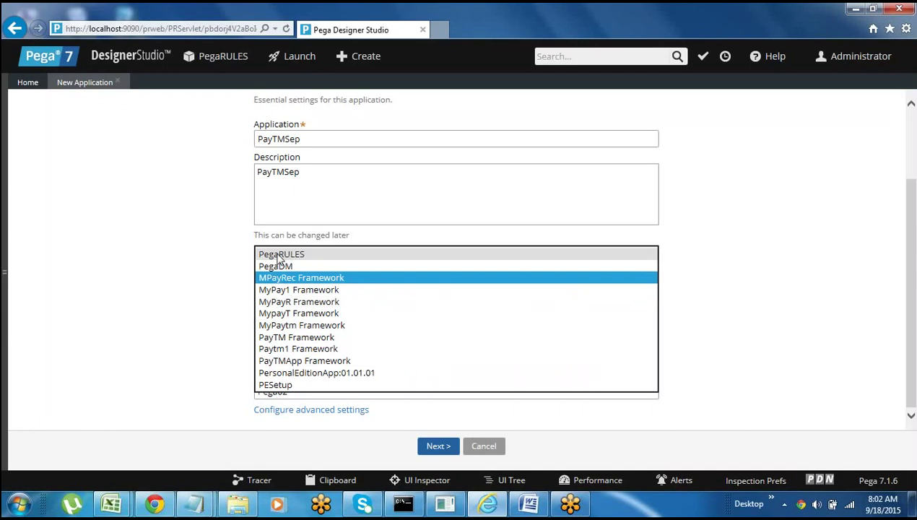
- Switch the base application from MPayRec Framework back to PegaRULES
{"action": "left_click", "coordinate": [283, 256]}
{"action": "left_click", "coordinate": [207, 286]}
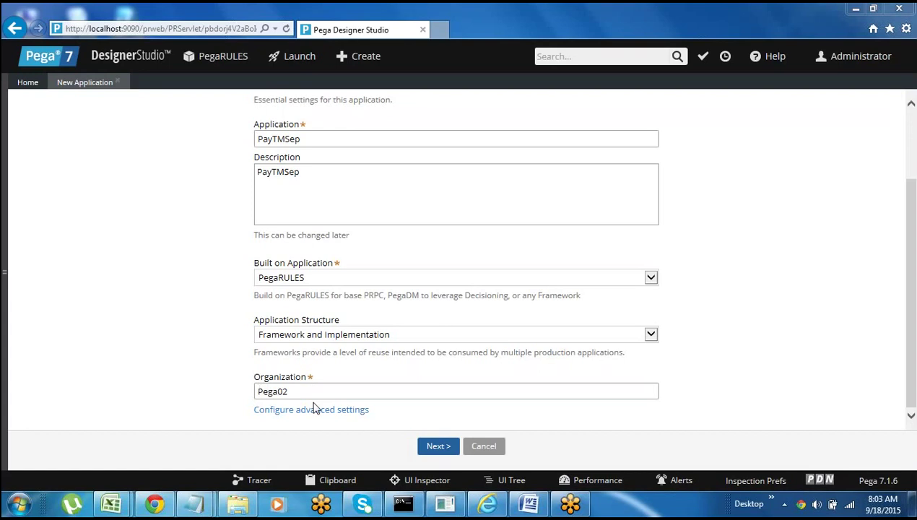
- In the Word notes, insert blank lines below 'install'
{"action": "left_click", "coordinate": [528, 506]}
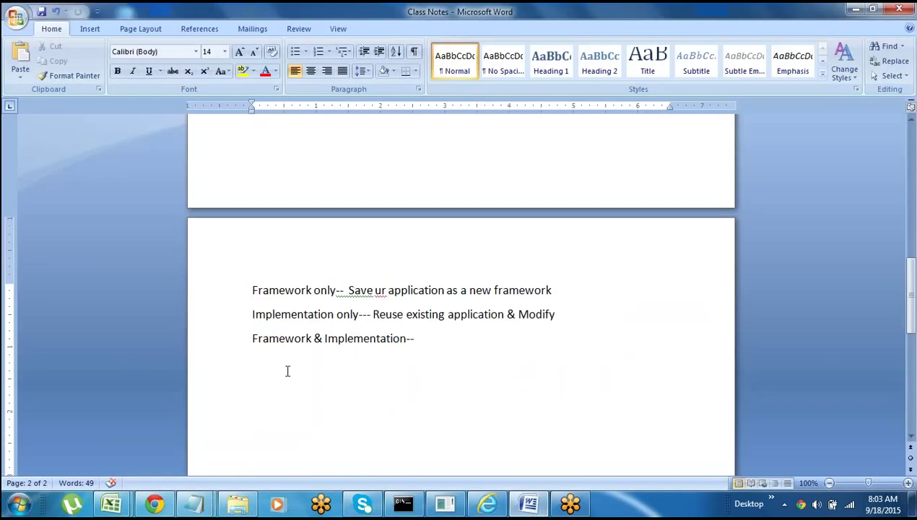
{"action": "scroll", "coordinate": [272, 380], "scroll_direction": "up", "scroll_amount": 15}
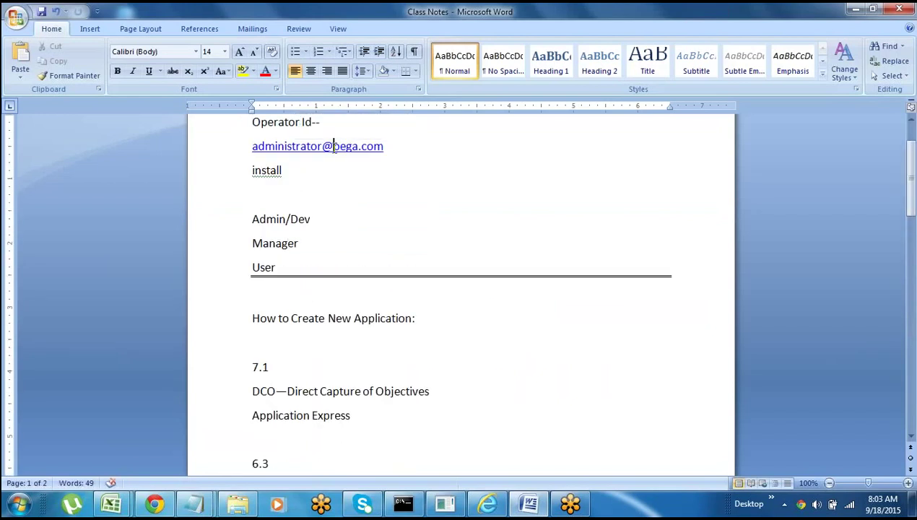
{"action": "left_click_drag", "start_coordinate": [334, 147], "coordinate": [357, 148]}
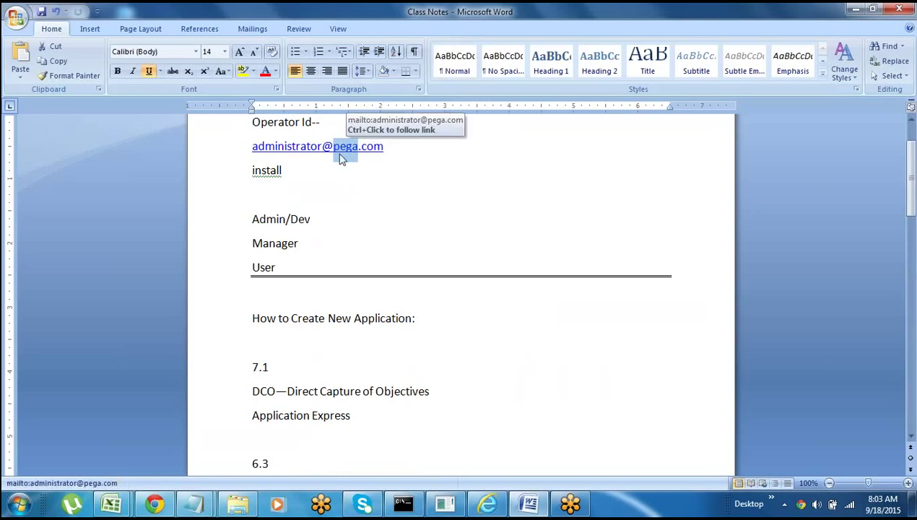
{"action": "left_click", "coordinate": [307, 172]}
{"action": "key", "text": "Return"}
{"action": "key", "text": "Return"}
{"action": "key", "text": "Return"}
{"action": "key", "text": "Return"}
{"action": "key", "text": "Return"}
{"action": "key", "text": "Return"}
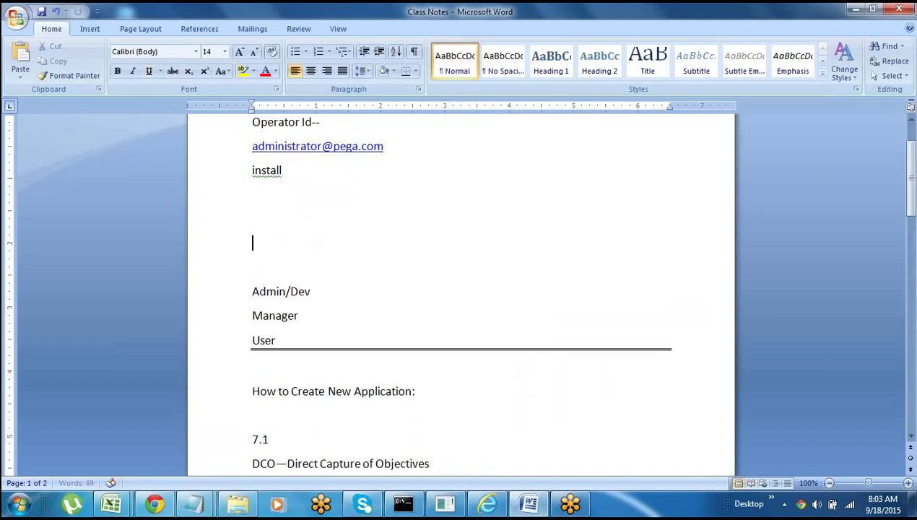
- Type the operator's name and an admin operator ID on separate lines beneath 'install'
{"action": "left_click", "coordinate": [266, 248]}
{"action": "type", "text": "Ravi"}
{"action": "key", "text": "Return"}
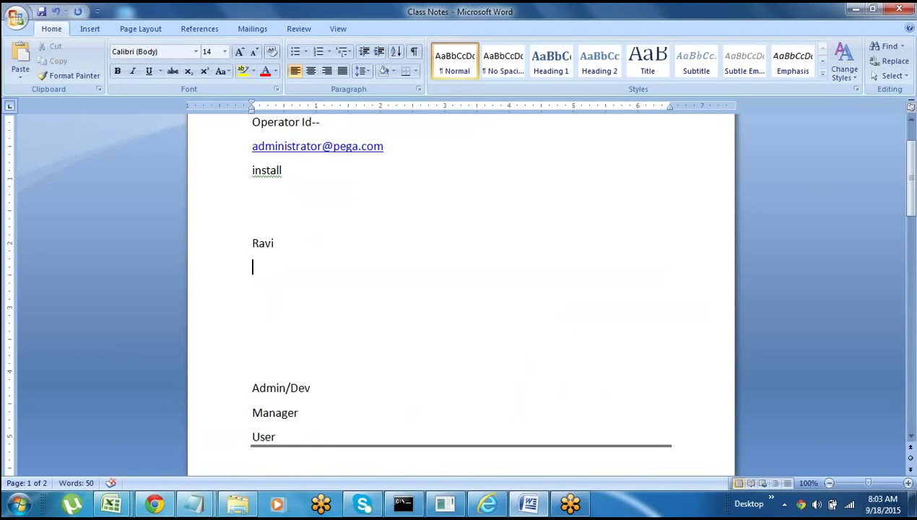
{"action": "key", "text": "Return"}
{"action": "type", "text": "admin@ravi"}
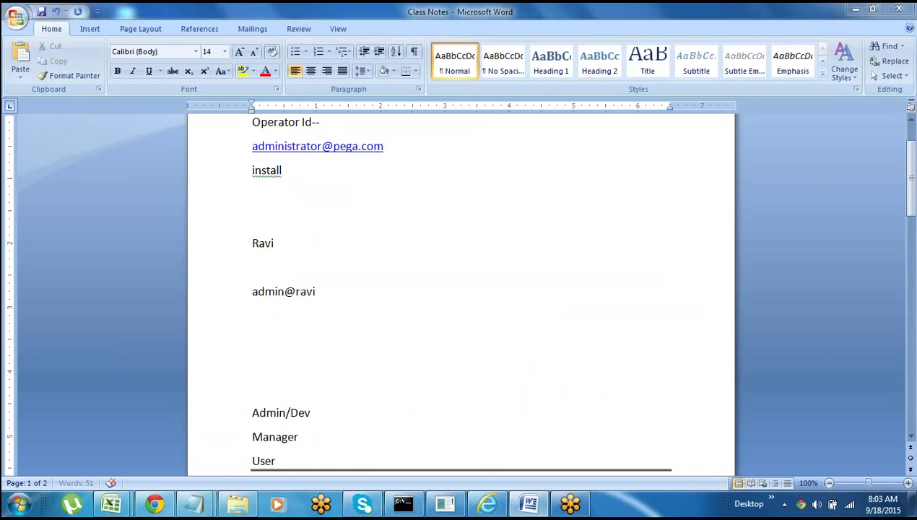
{"action": "key", "text": "alt+Tab"}
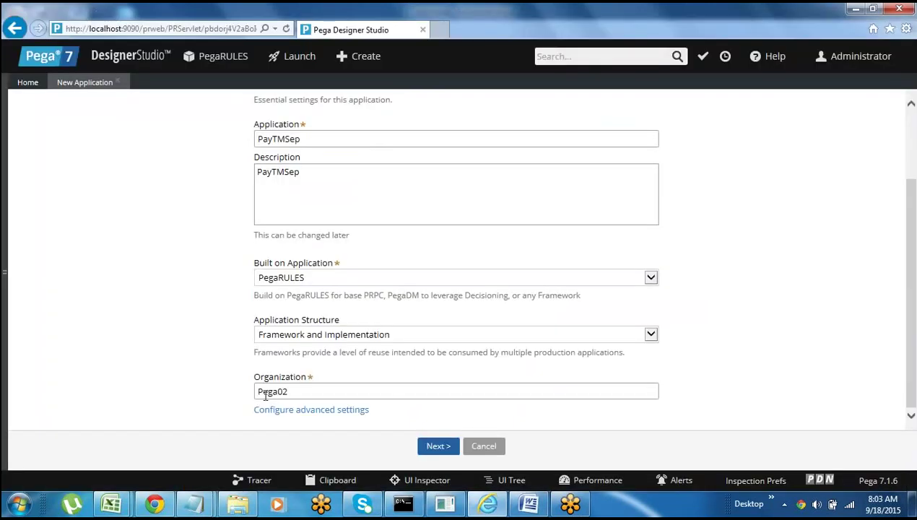
- Add a second admin operator ID based on Pega02 below the first one
{"action": "key", "text": "alt+Tab"}
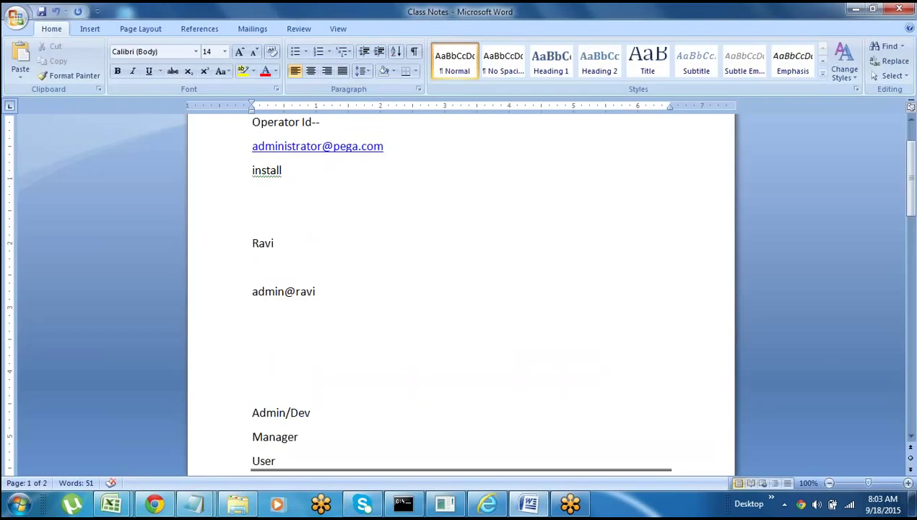
{"action": "key", "text": "Return"}
{"action": "type", "text": "admin@pega02"}
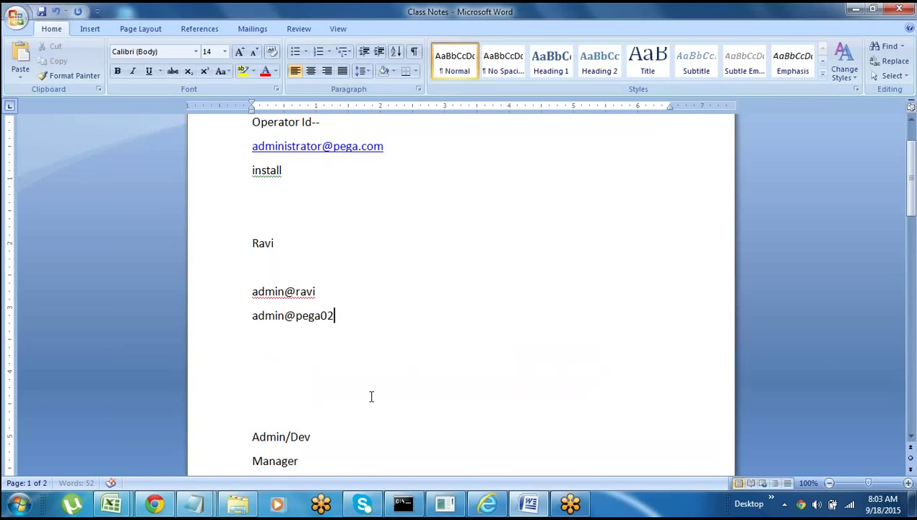
- Compare the notes with the form's Organization value Pega02
{"action": "key", "text": "alt+Tab"}
{"action": "double_click", "coordinate": [273, 391]}
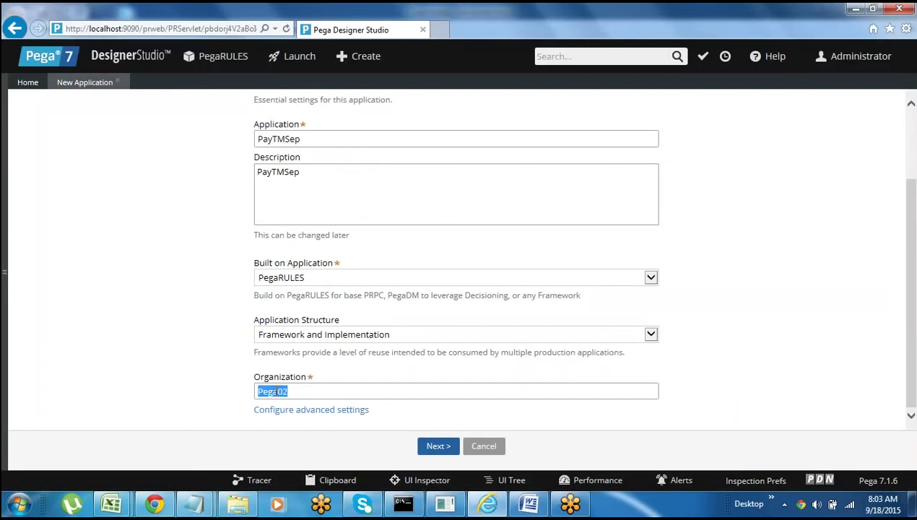
{"action": "left_click", "coordinate": [296, 396]}
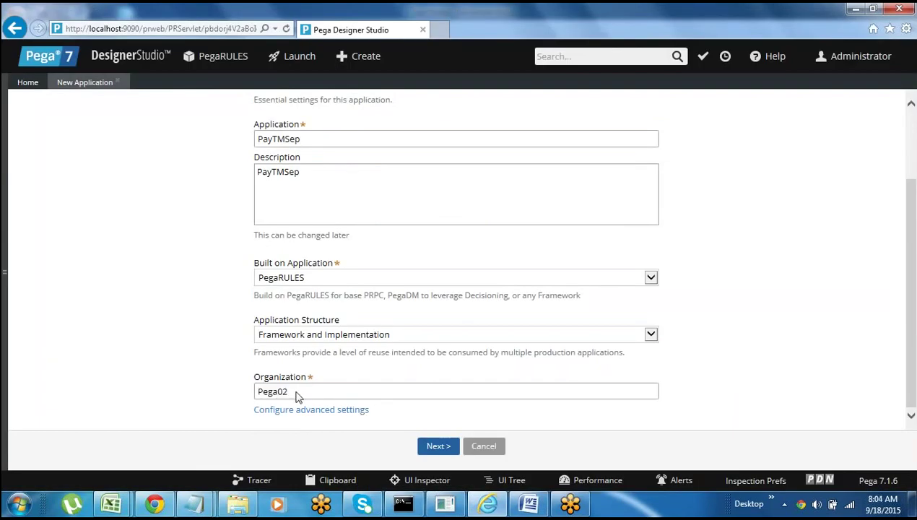
{"action": "key", "text": "alt+Tab"}
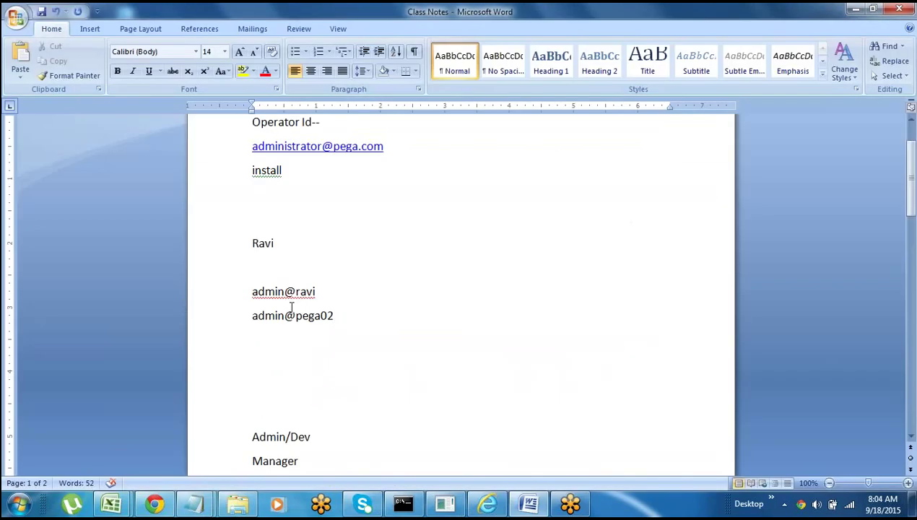
{"action": "key", "text": "alt+Tab"}
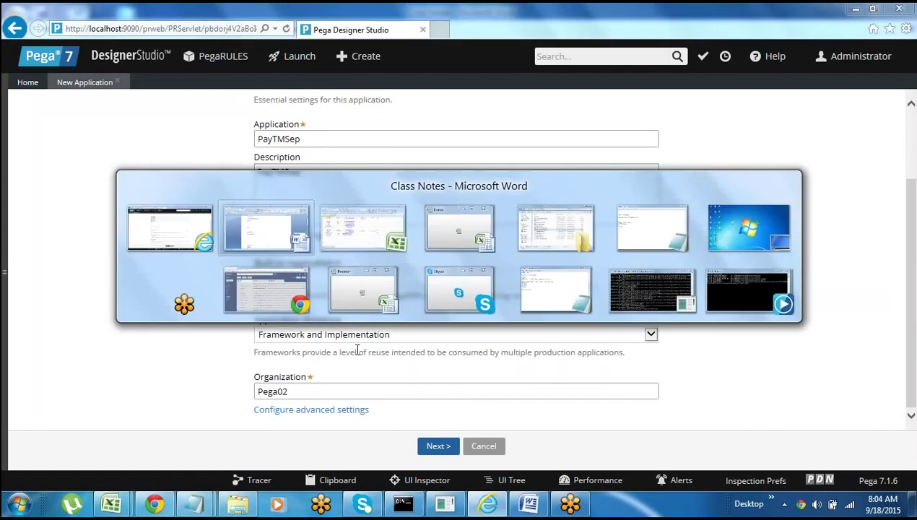
{"action": "key", "text": "alt+Tab"}
{"action": "key", "text": "alt+Tab"}
{"action": "left_click", "coordinate": [437, 447]}
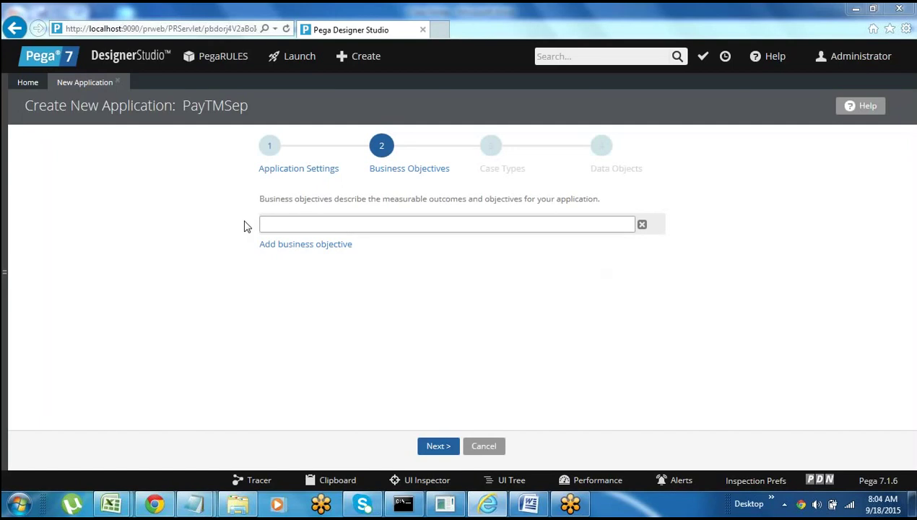
{"action": "left_click", "coordinate": [269, 152]}
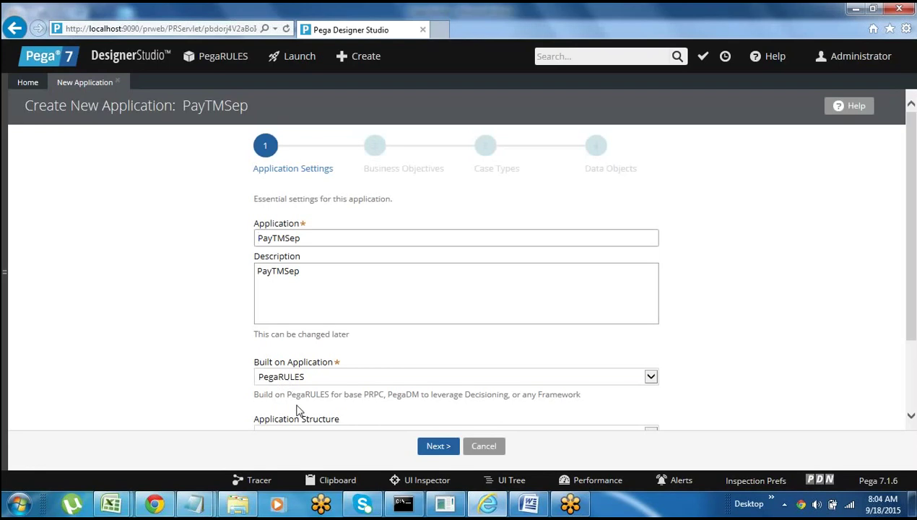
{"action": "left_click", "coordinate": [911, 416]}
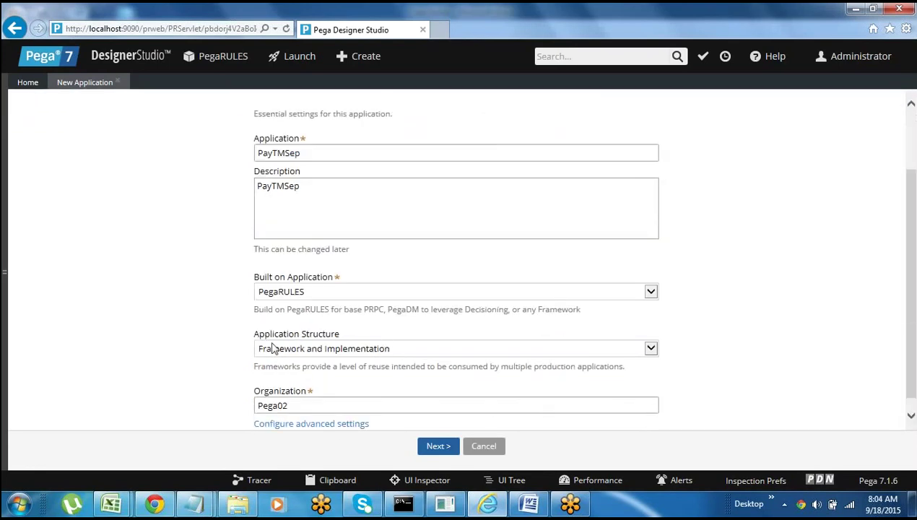
{"action": "mouse_move", "coordinate": [310, 352]}
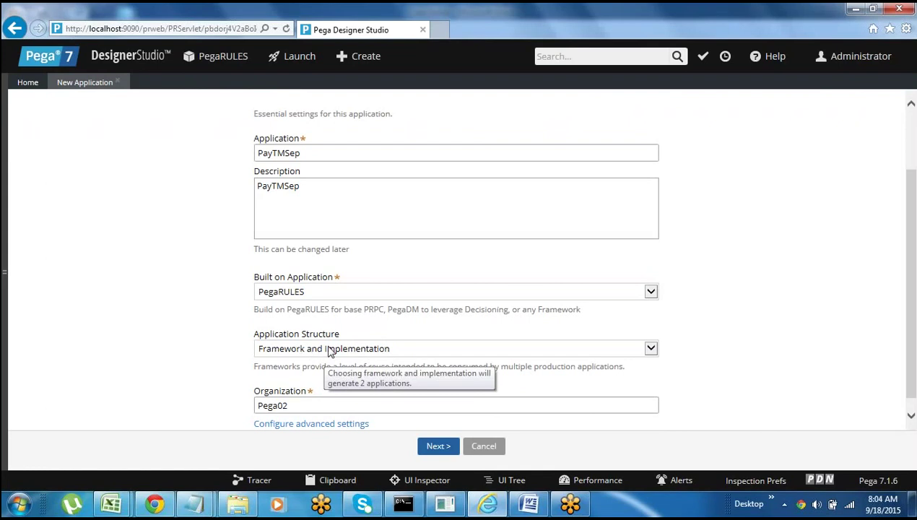
{"action": "left_click", "coordinate": [330, 350]}
{"action": "left_click", "coordinate": [201, 347]}
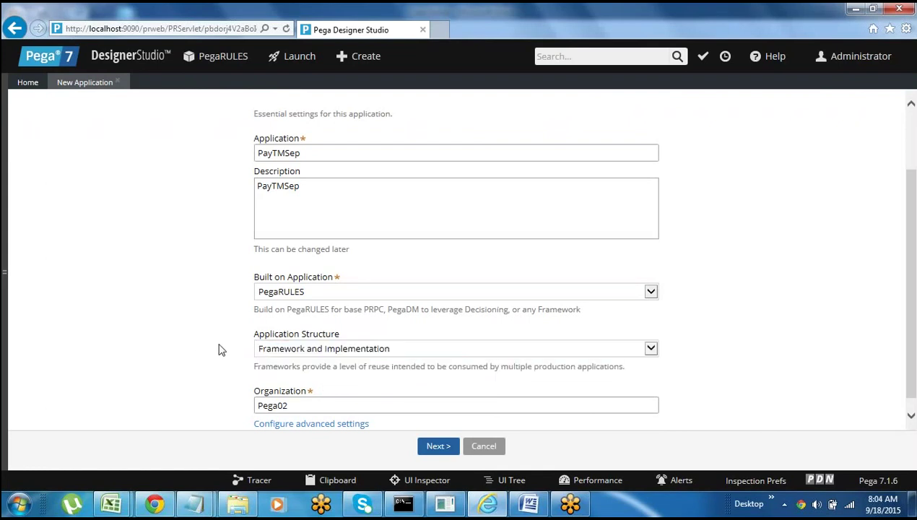
{"action": "mouse_move", "coordinate": [263, 352]}
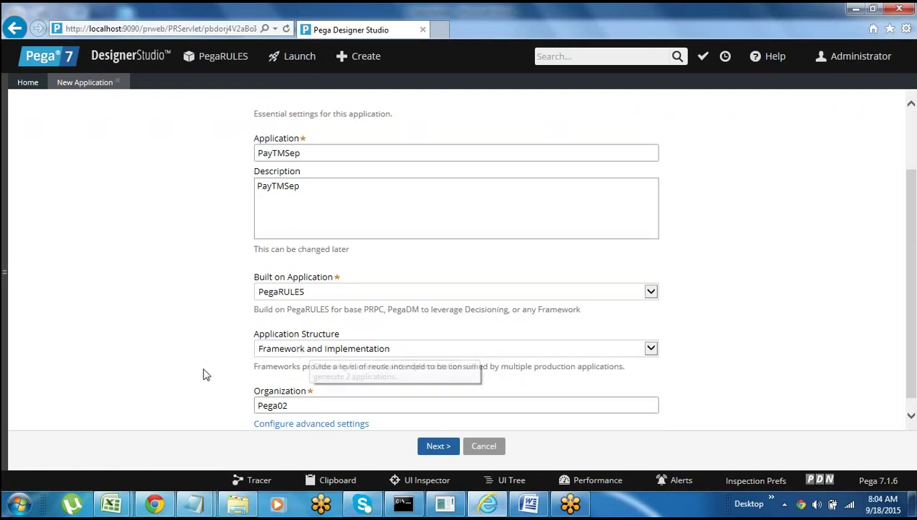
{"action": "left_click", "coordinate": [311, 349]}
{"action": "left_click", "coordinate": [197, 365]}
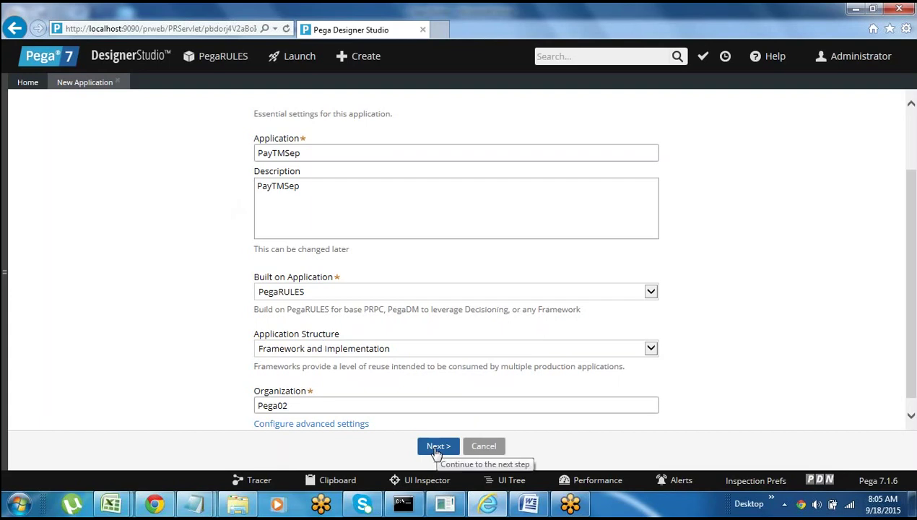
- Enter the business objective 'Creating New Application' and add a second objective entry
{"action": "left_click", "coordinate": [435, 451]}
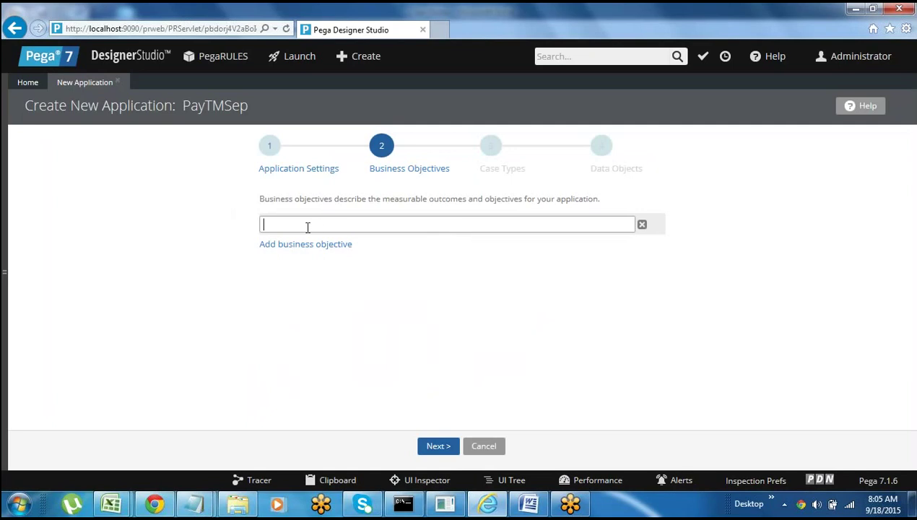
{"action": "type", "text": "eating New Application"}
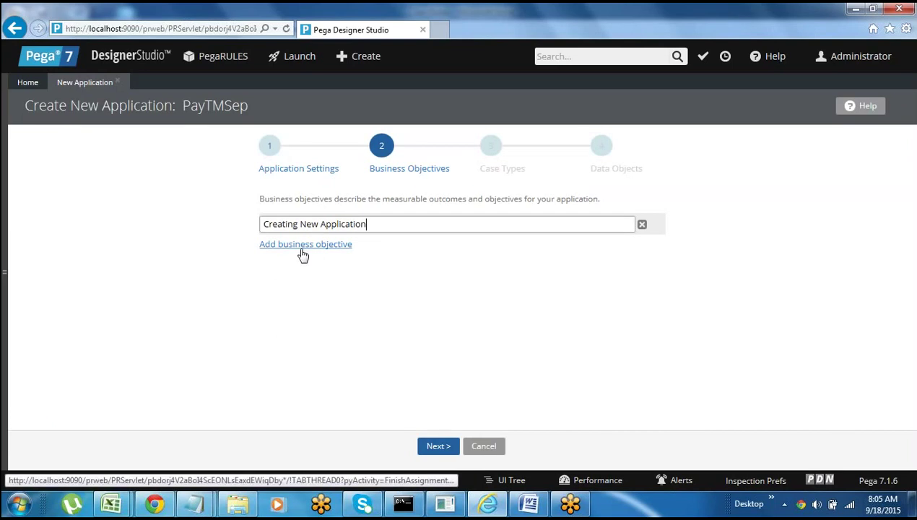
{"action": "left_click", "coordinate": [302, 246]}
{"action": "left_click", "coordinate": [286, 249]}
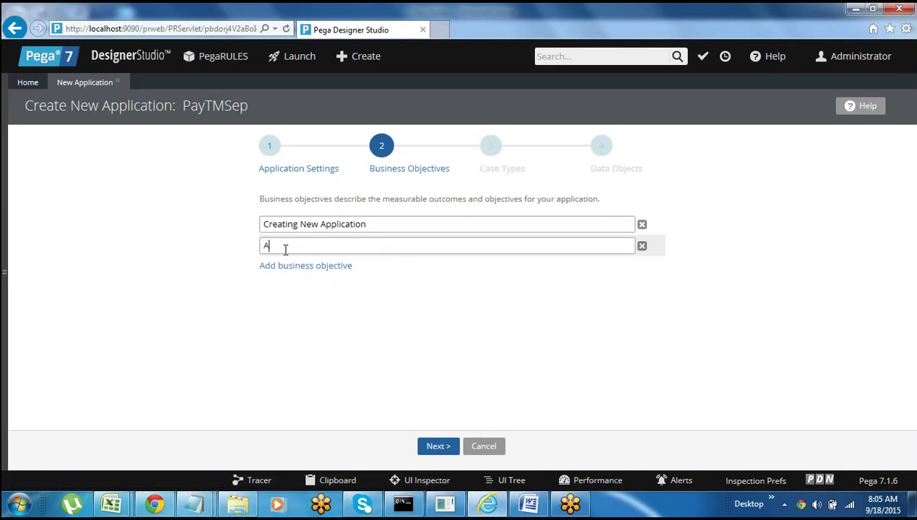
- Fill in 'Automating the application' as the second objective and proceed to Case Types
{"action": "type", "text": "Automating"}
{"action": "type", "text": "the application"}
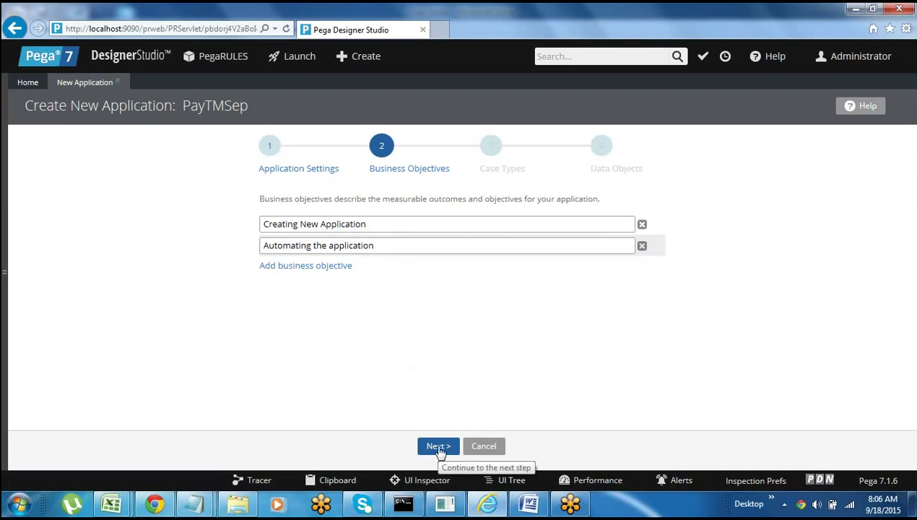
{"action": "left_click", "coordinate": [434, 453]}
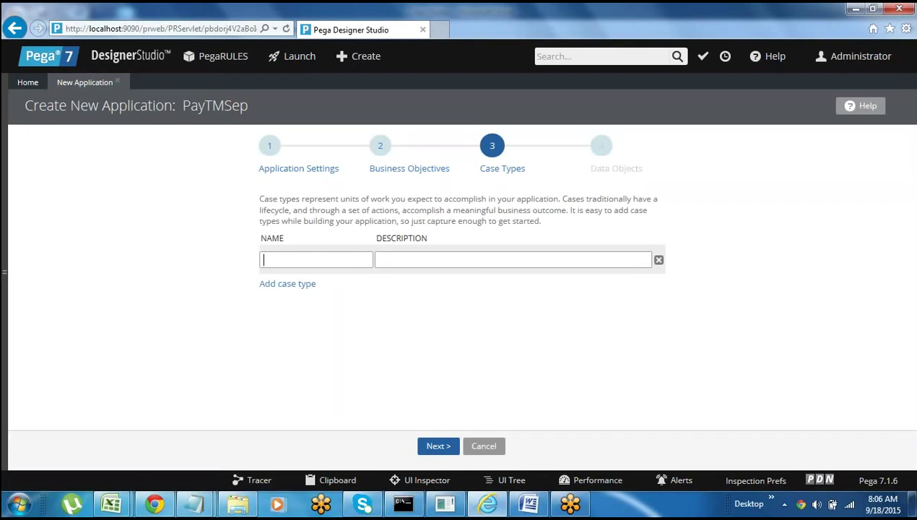
- List Loans, Debit card, Credit and Insureance on separate lines below the Framework & Implementation notes
{"action": "left_click", "coordinate": [529, 503]}
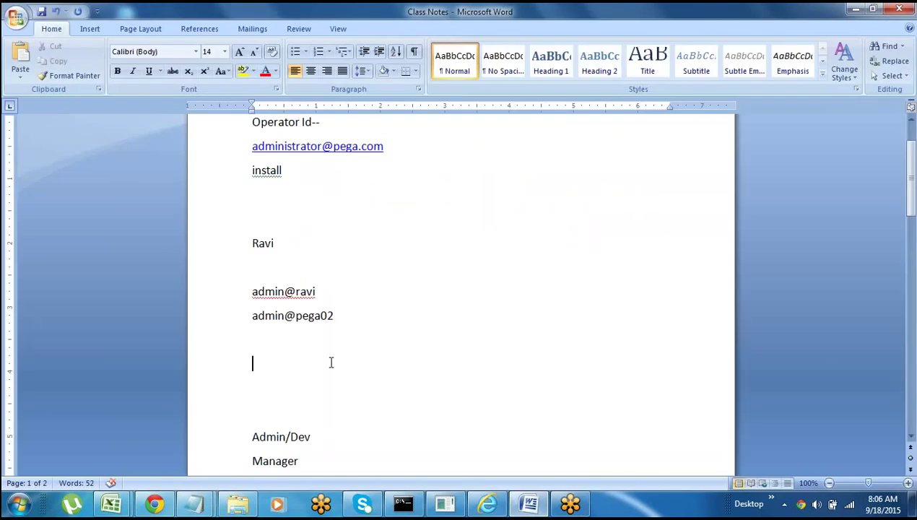
{"action": "key", "text": "Down"}
{"action": "key", "text": "Down"}
{"action": "key", "text": "Down"}
{"action": "key", "text": "Down"}
{"action": "key", "text": "Down"}
{"action": "key", "text": "Down"}
{"action": "key", "text": "Down"}
{"action": "key", "text": "Down"}
{"action": "key", "text": "Down"}
{"action": "key", "text": "Down"}
{"action": "key", "text": "Down"}
{"action": "key", "text": "Down"}
{"action": "key", "text": "Down"}
{"action": "key", "text": "Down"}
{"action": "key", "text": "Down"}
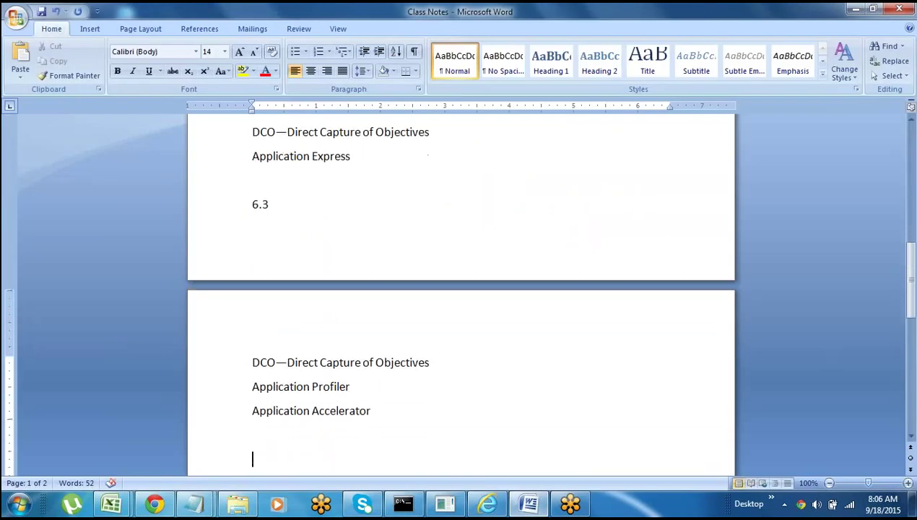
{"action": "key", "text": "Down"}
{"action": "key", "text": "Down"}
{"action": "key", "text": "Down"}
{"action": "key", "text": "Down"}
{"action": "key", "text": "Down"}
{"action": "key", "text": "Down"}
{"action": "key", "text": "Down"}
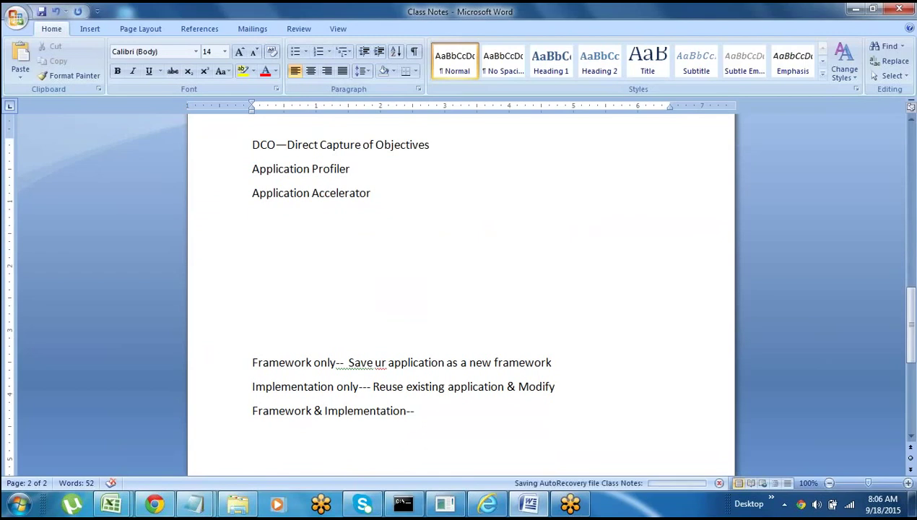
{"action": "key", "text": "Down"}
{"action": "key", "text": "Down"}
{"action": "key", "text": "Down"}
{"action": "key", "text": "Down"}
{"action": "key", "text": "Down"}
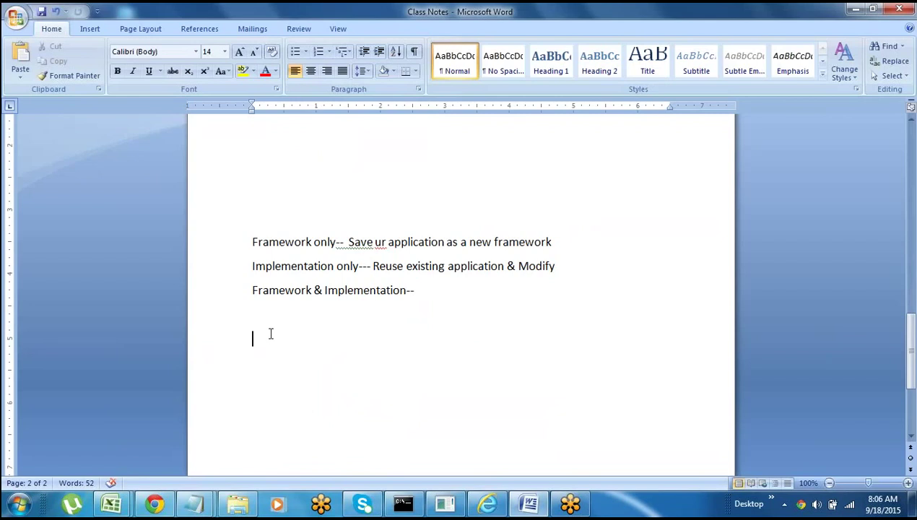
{"action": "type", "text": "Loa"}
{"action": "key", "text": "BackSpace"}
{"action": "type", "text": "ans"}
{"action": "key", "text": "Return"}
{"action": "type", "text": "Debit card"}
{"action": "key", "text": "Return"}
{"action": "type", "text": "Cre"}
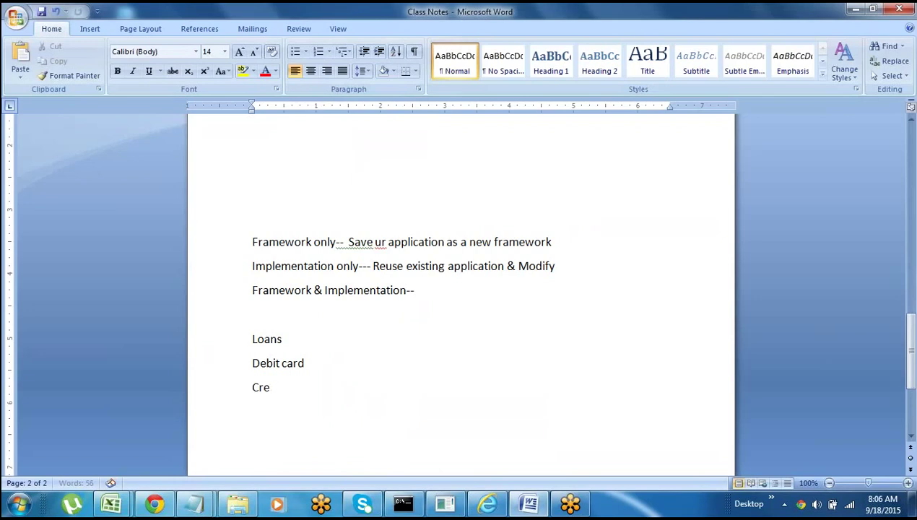
{"action": "type", "text": "dit"}
{"action": "key", "text": "Return"}
{"action": "type", "text": "Insureance"}
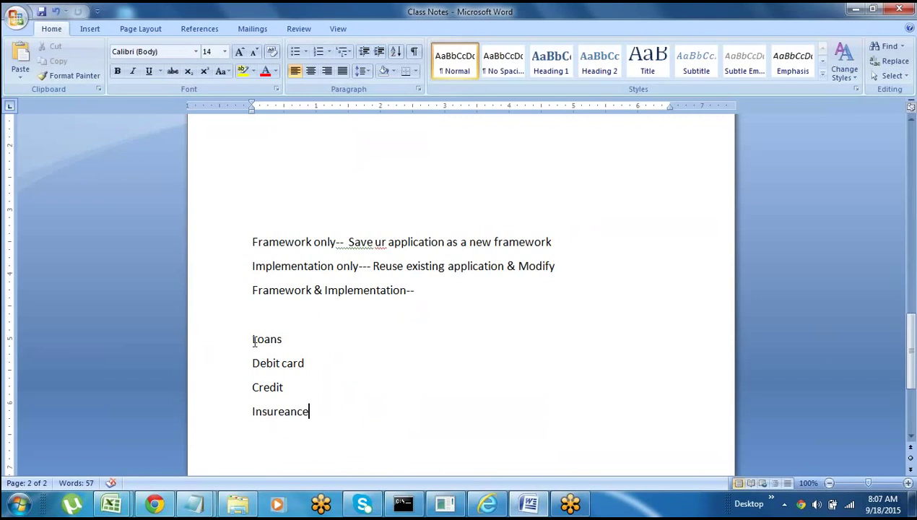
- Insert a blank line above the list, then return to Pega Designer Studio
{"action": "left_click_drag", "start_coordinate": [253, 341], "coordinate": [289, 341]}
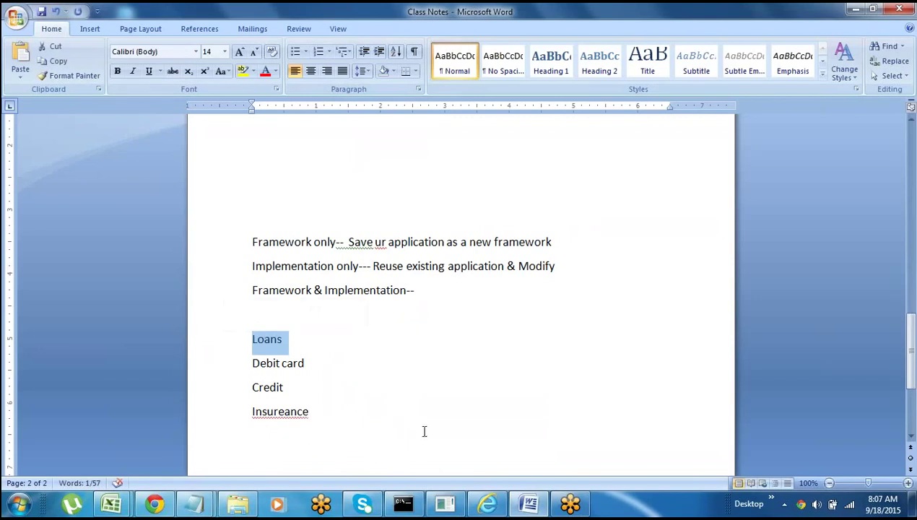
{"action": "left_click", "coordinate": [267, 316]}
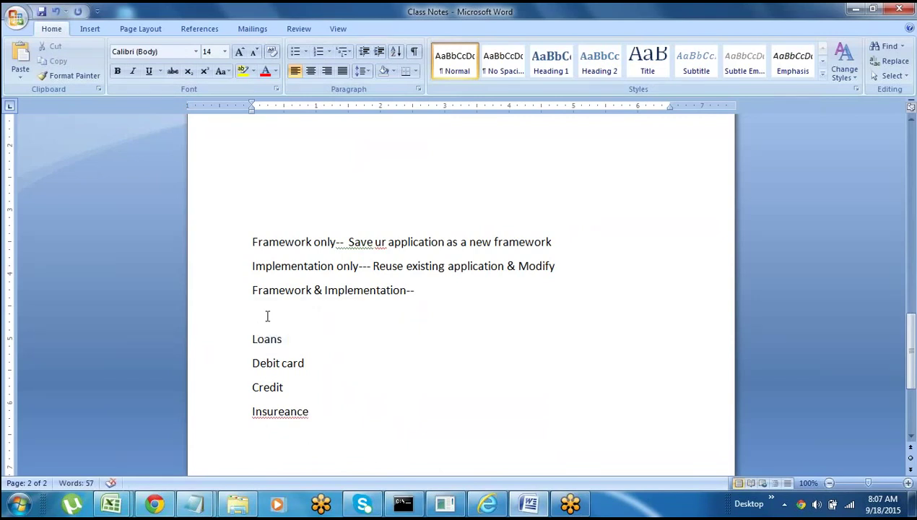
{"action": "key", "text": "Return"}
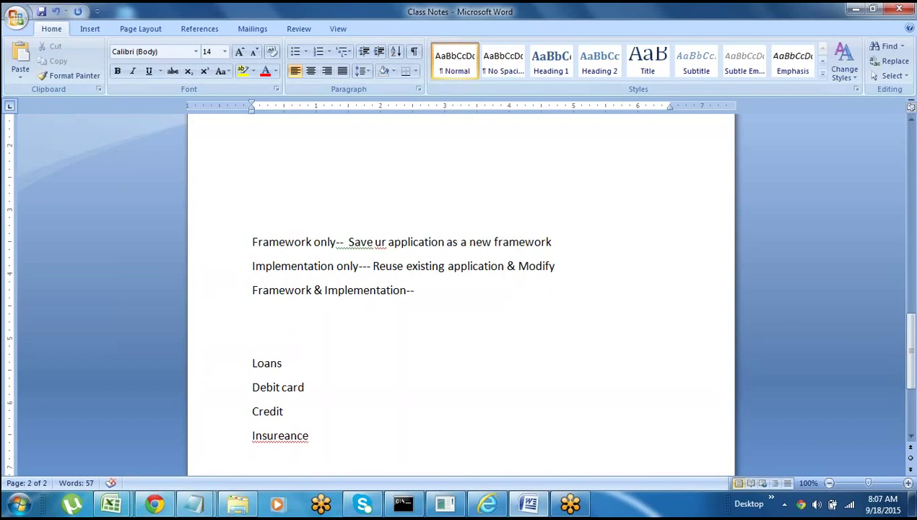
{"action": "key", "text": "alt+Tab"}
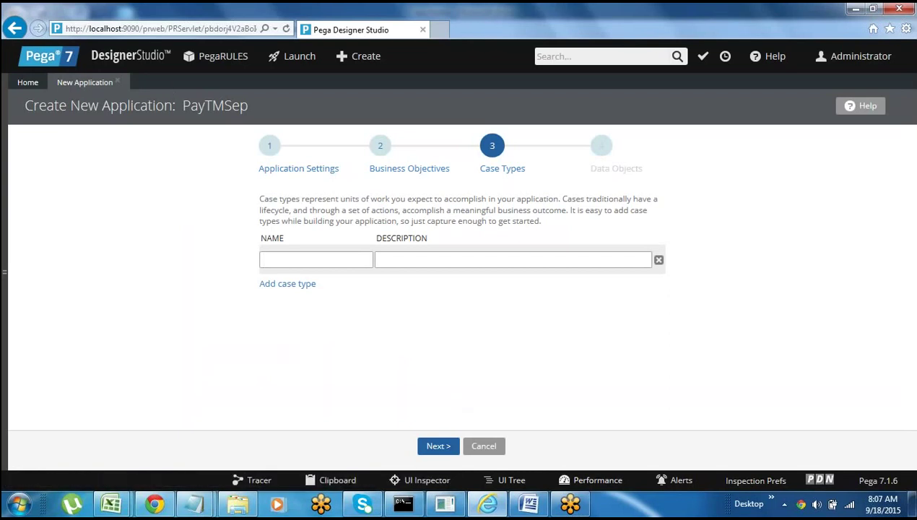
- Delete the Debit card, Credit and Insureance lines, leaving only Loans in the list
{"action": "left_click", "coordinate": [529, 504]}
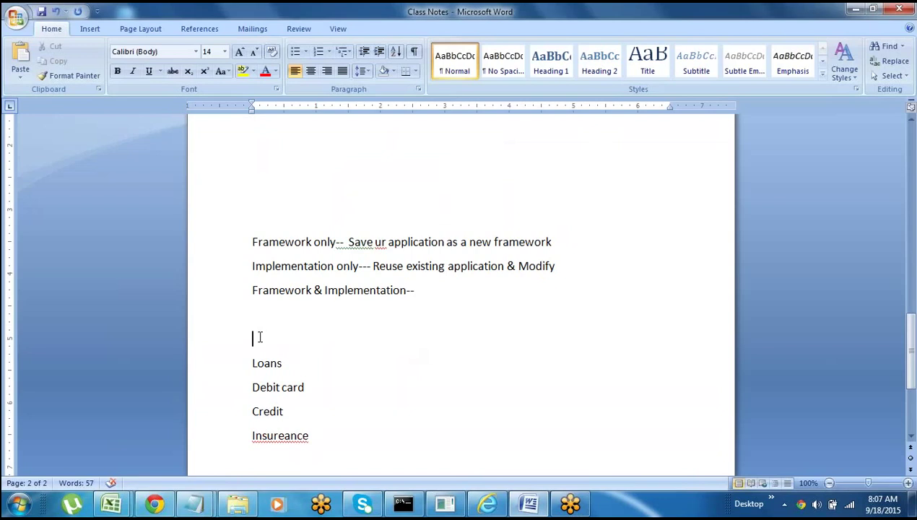
{"action": "key", "text": "alt+Tab"}
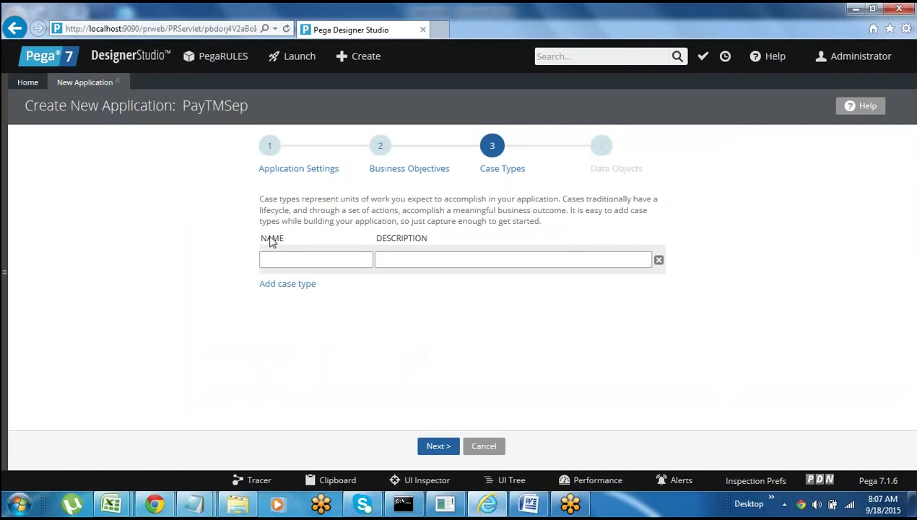
{"action": "key", "text": "alt+Tab"}
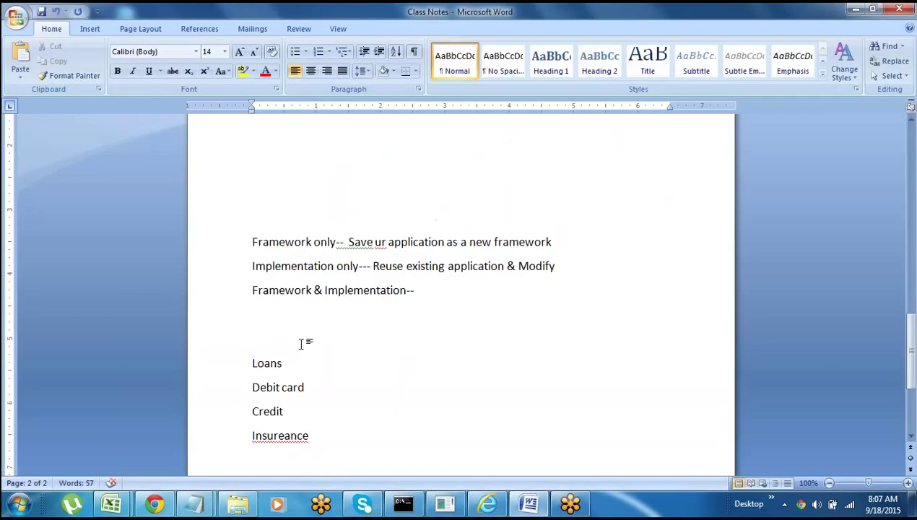
{"action": "left_click", "coordinate": [218, 371]}
{"action": "left_click", "coordinate": [279, 409]}
{"action": "left_click", "coordinate": [222, 391]}
{"action": "key", "text": "Delete"}
{"action": "key", "text": "Delete"}
{"action": "key", "text": "Delete"}
{"action": "key", "text": "Delete"}
{"action": "key", "text": "Delete"}
{"action": "key", "text": "Delete"}
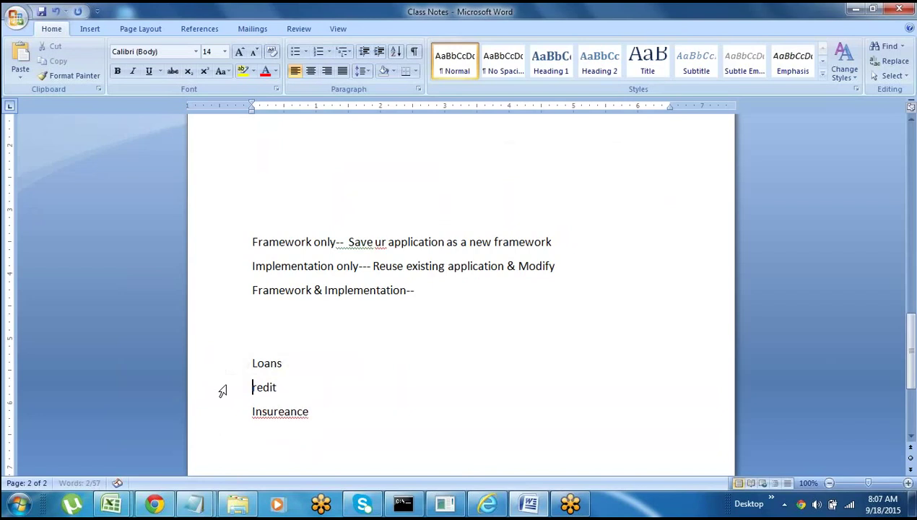
{"action": "key", "text": "Delete"}
{"action": "key", "text": "Delete"}
{"action": "key", "text": "Delete"}
{"action": "key", "text": "Delete"}
{"action": "key", "text": "Delete"}
{"action": "key", "text": "Delete"}
{"action": "key", "text": "Delete"}
{"action": "key", "text": "Delete"}
{"action": "key", "text": "Delete"}
{"action": "key", "text": "Delete"}
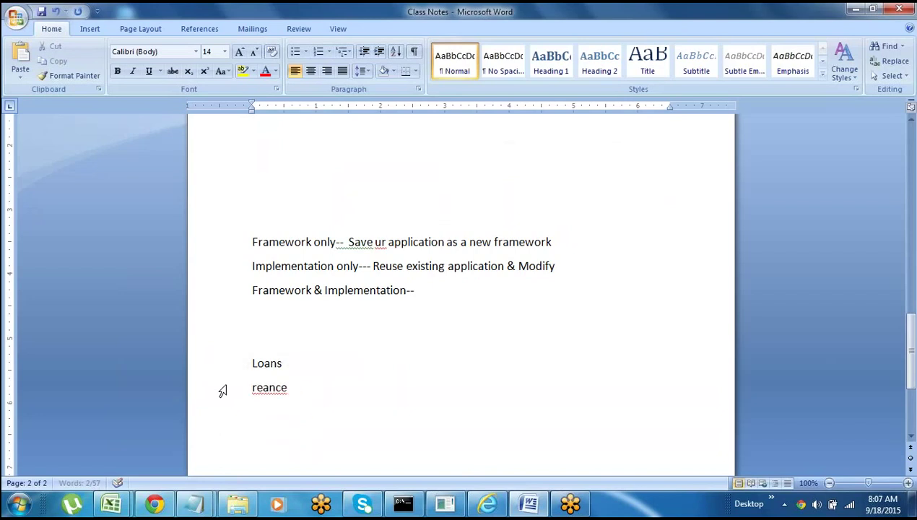
{"action": "key", "text": "Delete"}
{"action": "key", "text": "Delete"}
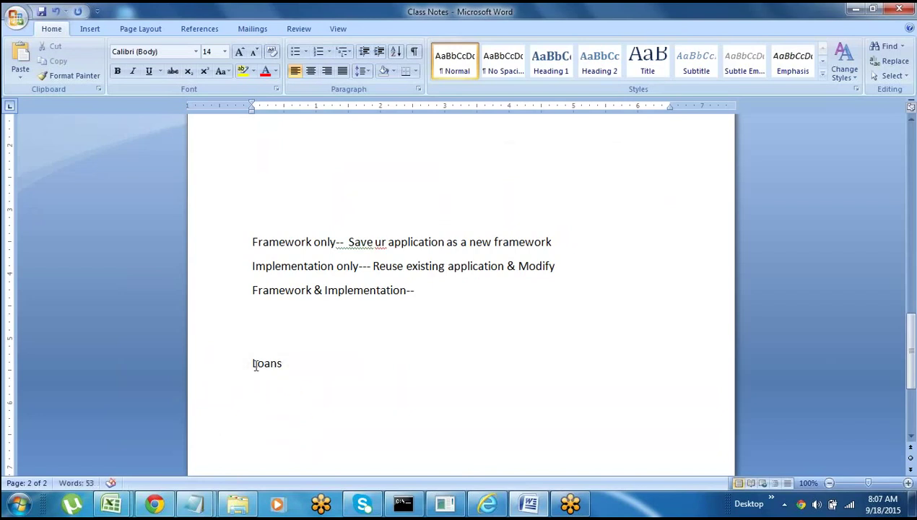
- Add Recharge and Sample on new lines below Loans
{"action": "triple_click", "coordinate": [255, 364]}
{"action": "left_click", "coordinate": [262, 386]}
{"action": "type", "text": "Recharge"}
{"action": "key", "text": "Return"}
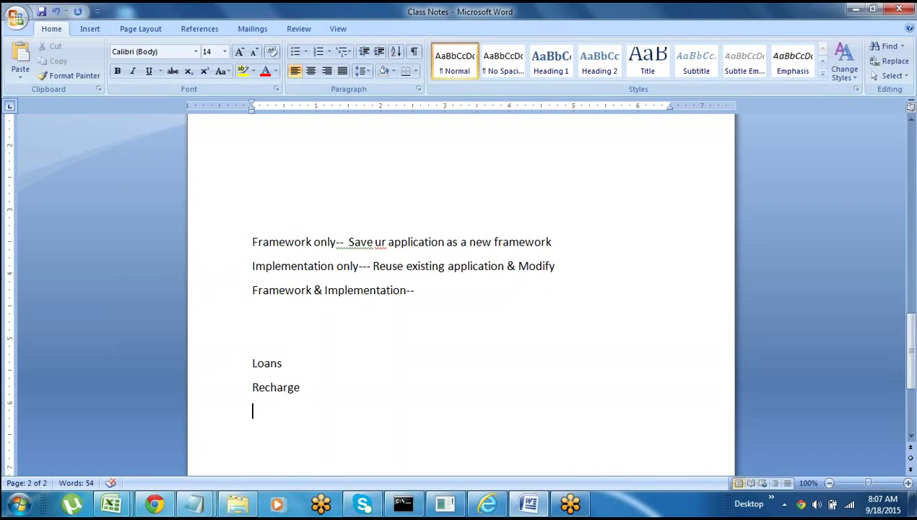
{"action": "type", "text": "Sample"}
{"action": "left_click", "coordinate": [219, 415]}
{"action": "left_click", "coordinate": [324, 437]}
{"action": "left_click", "coordinate": [226, 418]}
{"action": "key", "text": "Down"}
- Review the Loans, Recharge and Sample lines, adding a hyphen after Recharge, then return to Pega
{"action": "left_click", "coordinate": [228, 367]}
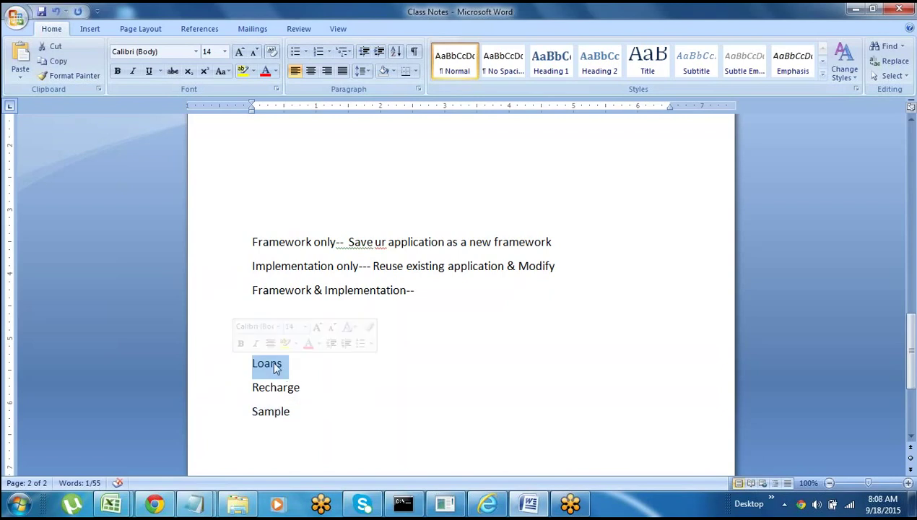
{"action": "left_click", "coordinate": [239, 391]}
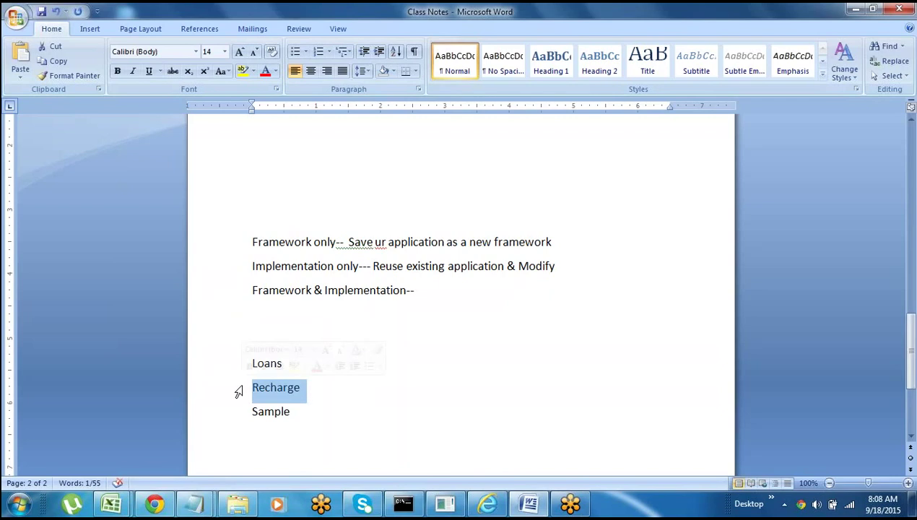
{"action": "left_click", "coordinate": [302, 390]}
{"action": "type", "text": "-"}
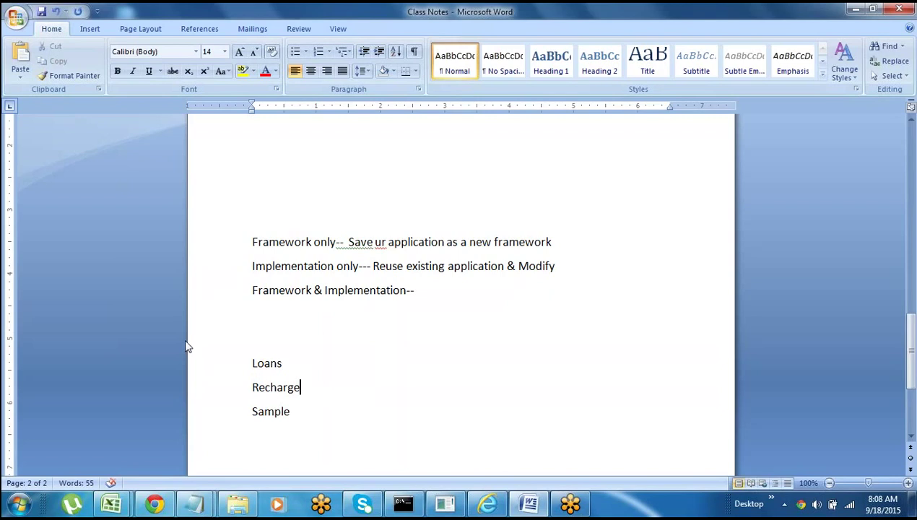
{"action": "left_click", "coordinate": [220, 366]}
{"action": "left_click", "coordinate": [220, 390]}
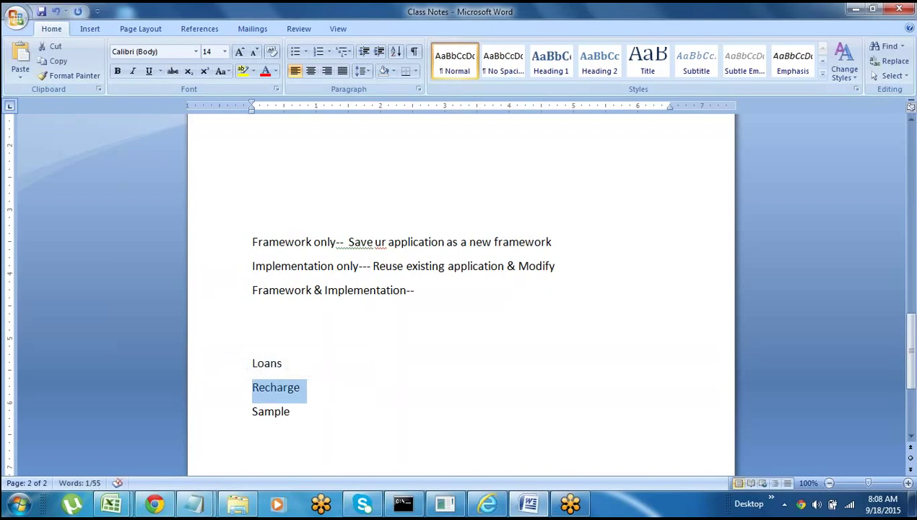
{"action": "left_click", "coordinate": [220, 414]}
{"action": "left_click", "coordinate": [252, 434]}
{"action": "left_click", "coordinate": [231, 368]}
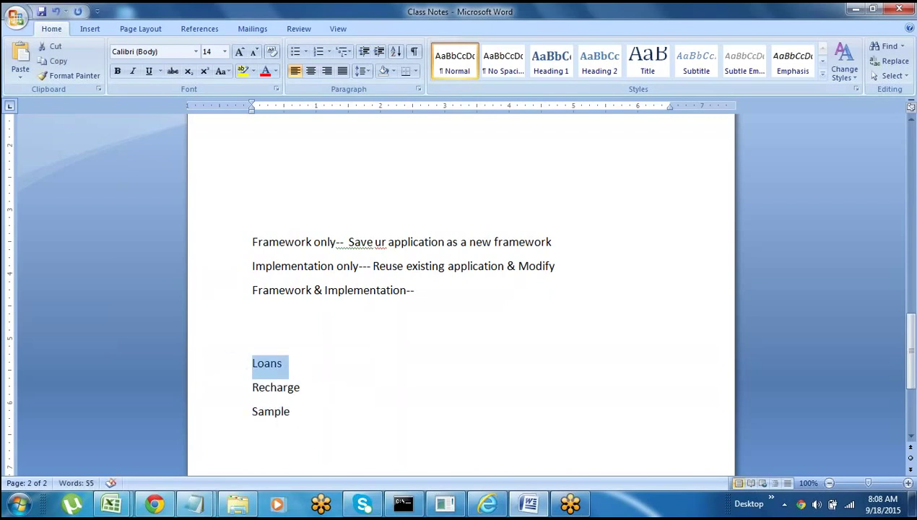
{"action": "left_click", "coordinate": [229, 390]}
{"action": "left_click", "coordinate": [228, 415]}
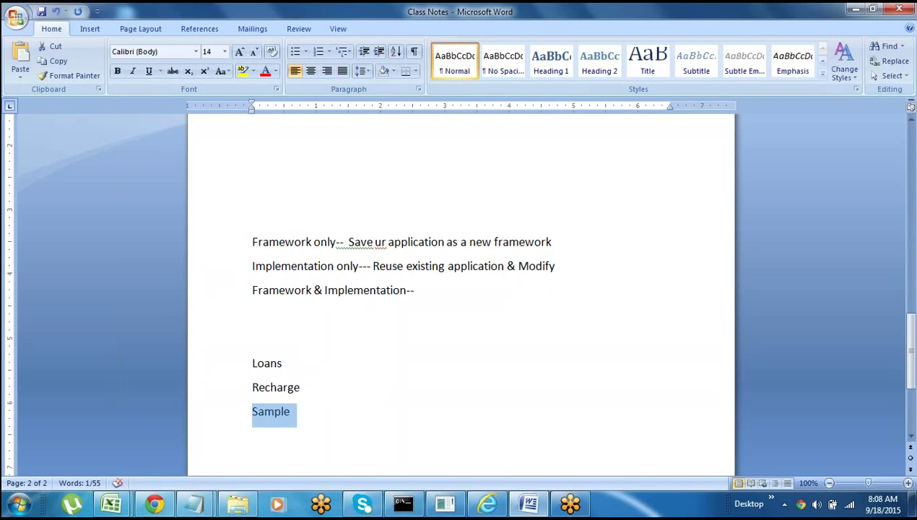
{"action": "left_click", "coordinate": [487, 503]}
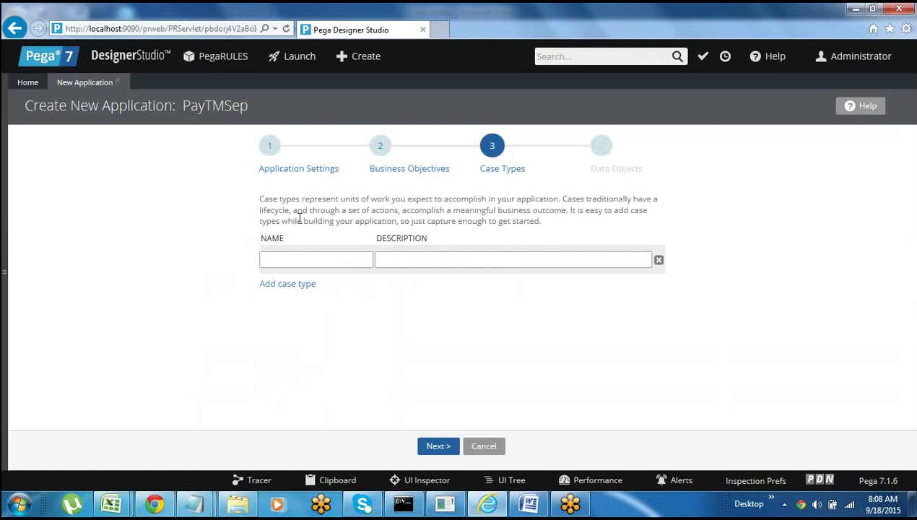
{"action": "left_click", "coordinate": [297, 260]}
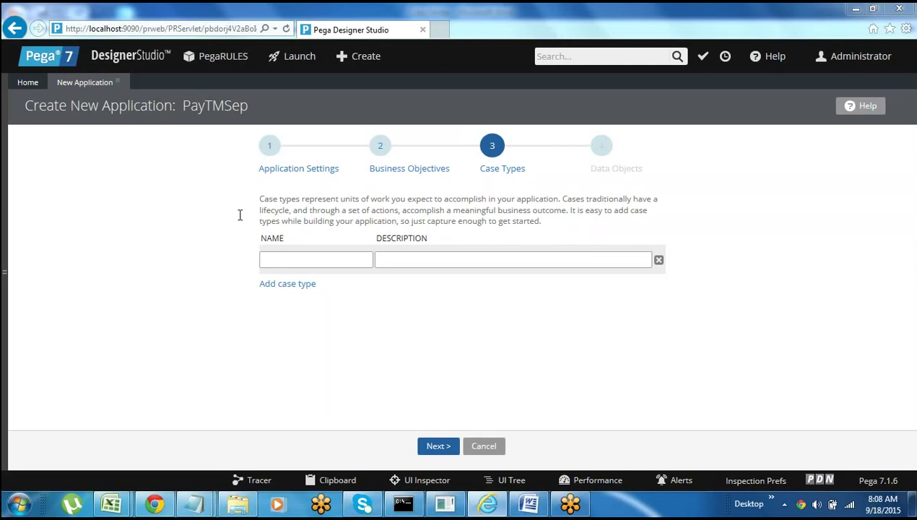
{"action": "left_click", "coordinate": [6, 272]}
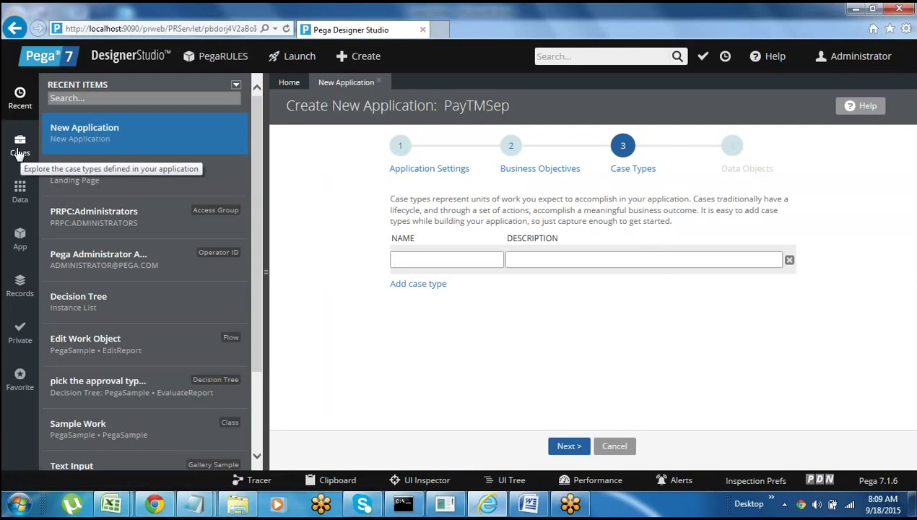
{"action": "left_click", "coordinate": [265, 269]}
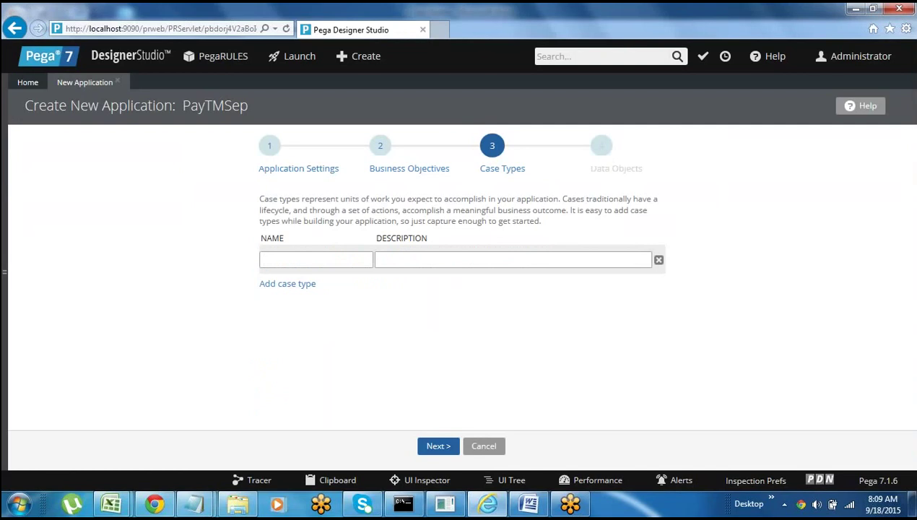
- Enter Recharge, Loans and Sample as three case type rows with descriptions, then proceed to Data Objects
{"action": "type", "text": "Recharge"}
{"action": "left_click", "coordinate": [391, 262]}
{"action": "left_click", "coordinate": [278, 285]}
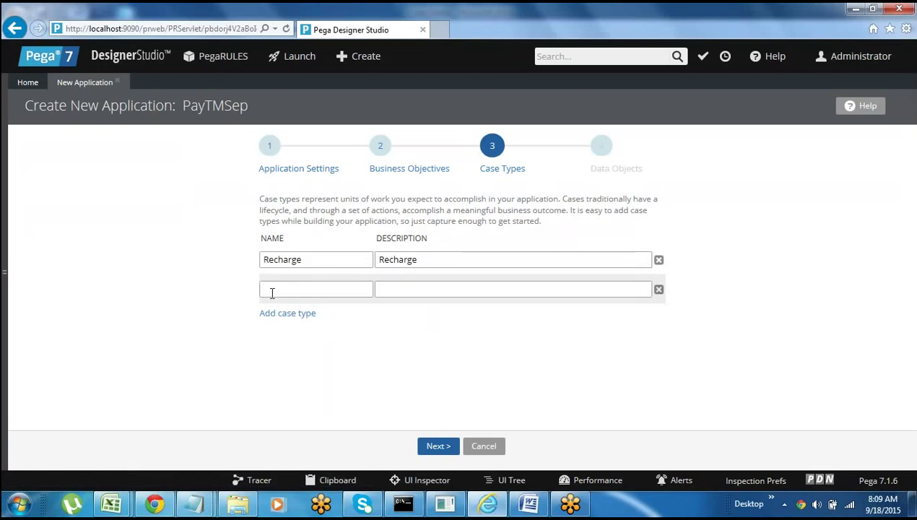
{"action": "type", "text": "Loans"}
{"action": "left_click", "coordinate": [404, 295]}
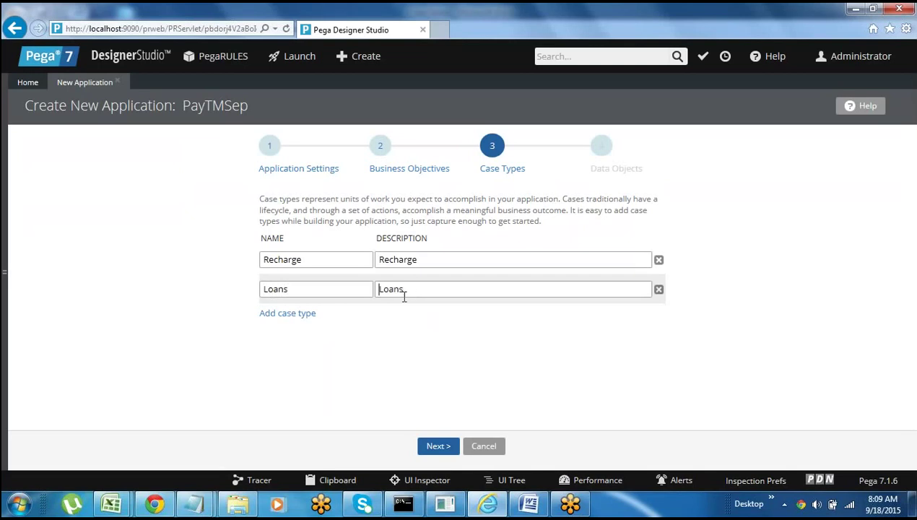
{"action": "left_click", "coordinate": [289, 316]}
{"action": "type", "text": "S"}
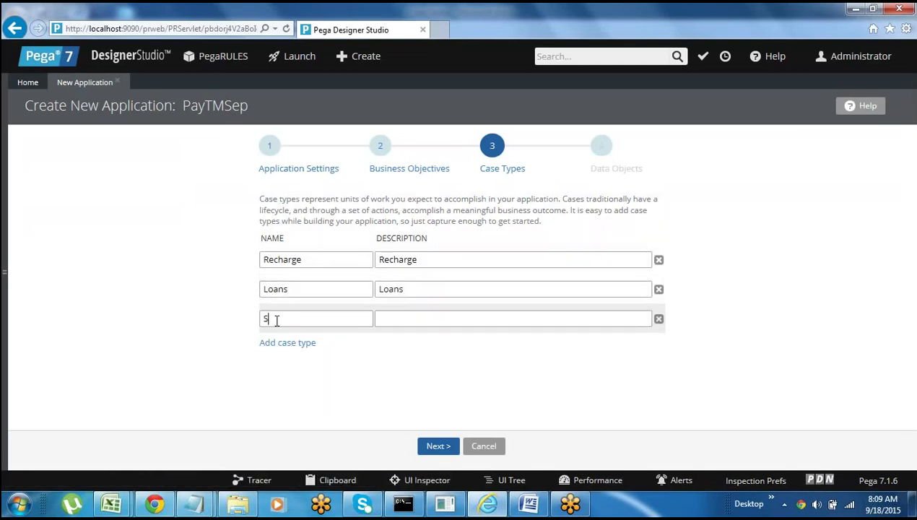
{"action": "type", "text": "ample"}
{"action": "left_click", "coordinate": [399, 318]}
{"action": "left_click", "coordinate": [437, 446]}
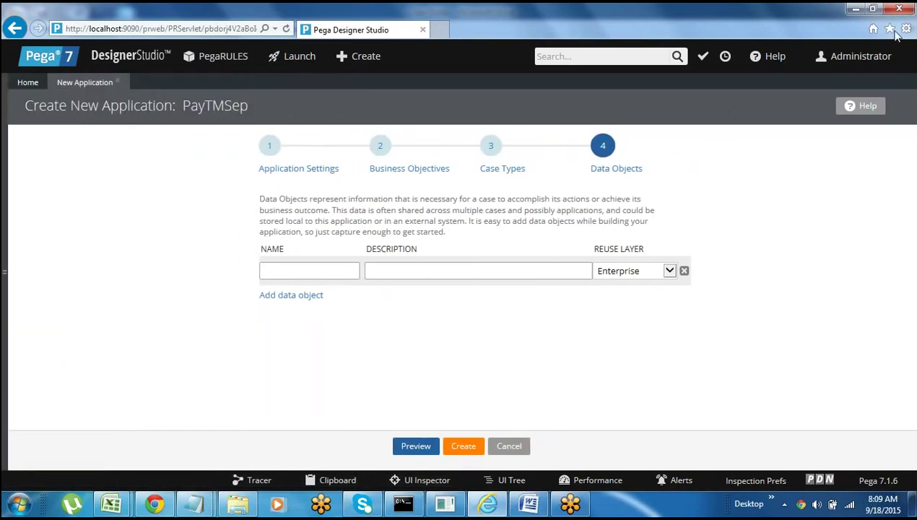
- Add a few blank lines after Sample in the Word notes, then go back to the Pega wizard
{"action": "left_click", "coordinate": [529, 504]}
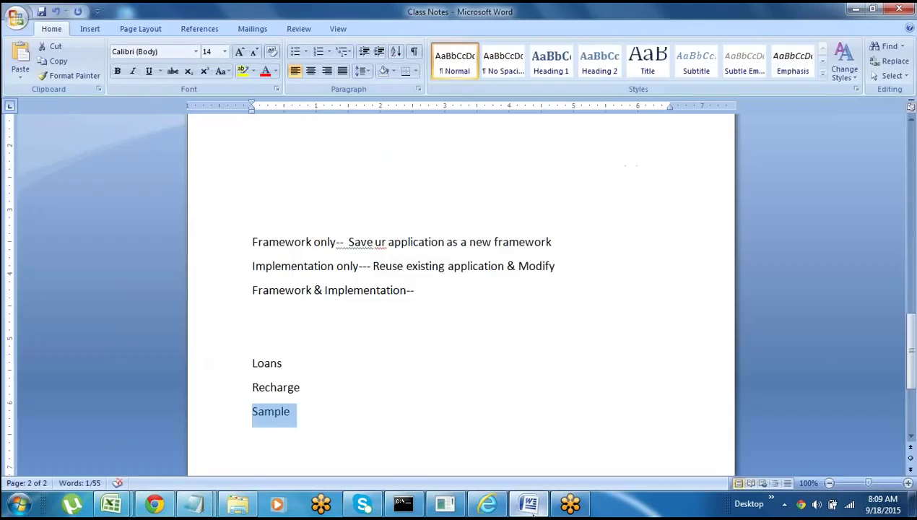
{"action": "key", "text": "End"}
{"action": "key", "text": "Return"}
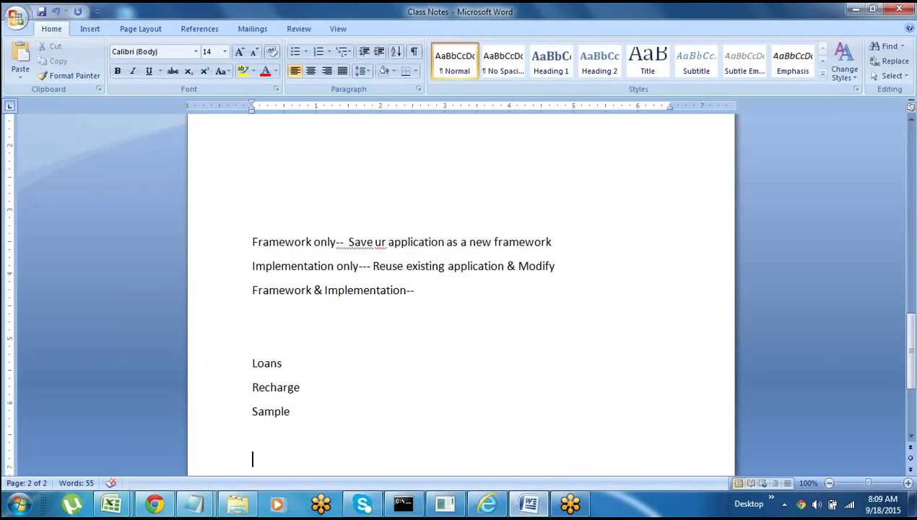
{"action": "key", "text": "Return"}
{"action": "key", "text": "Return"}
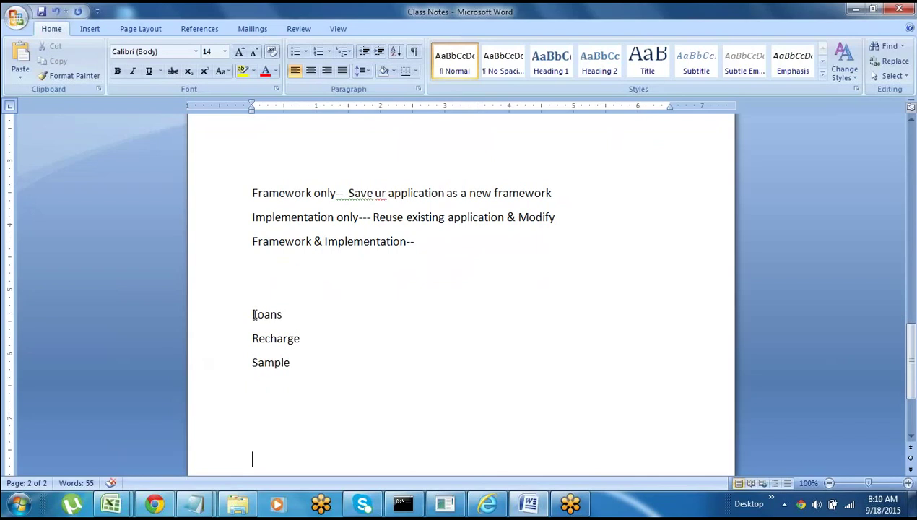
{"action": "left_click", "coordinate": [303, 361]}
{"action": "left_click", "coordinate": [488, 508]}
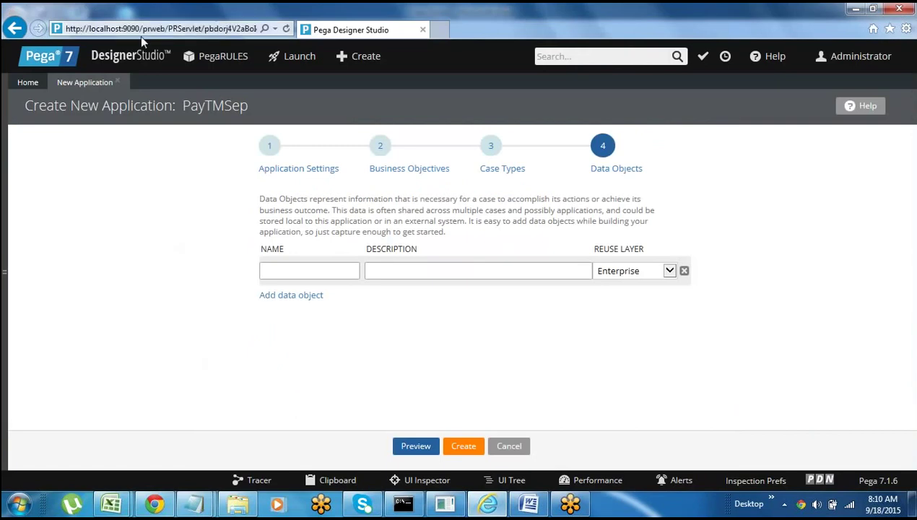
{"action": "left_click", "coordinate": [119, 57]}
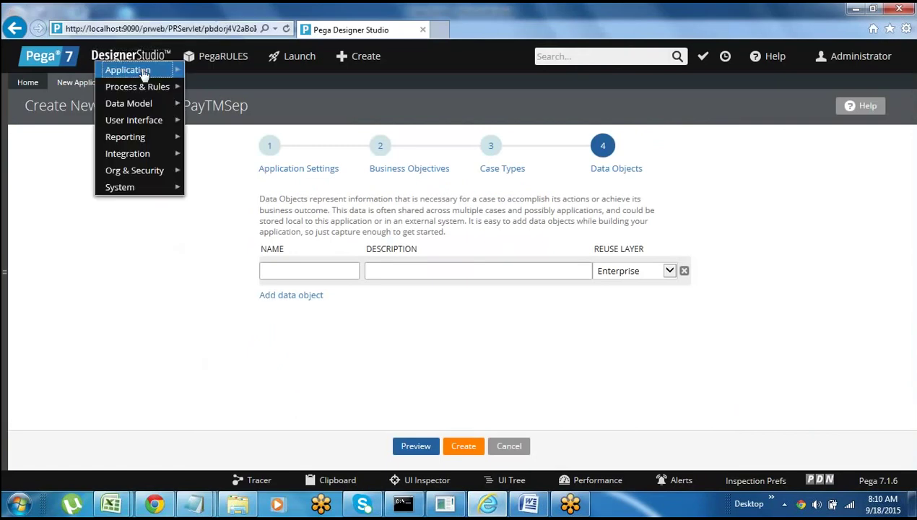
{"action": "mouse_move", "coordinate": [128, 70]}
{"action": "mouse_move", "coordinate": [206, 170]}
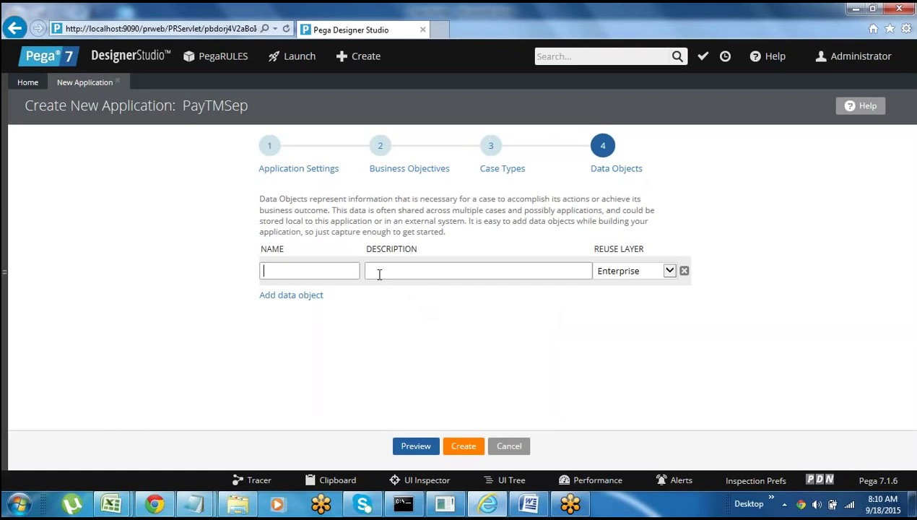
- Check the Word notes, then create the PayTMSep application with no data objects added
{"action": "left_click", "coordinate": [531, 504]}
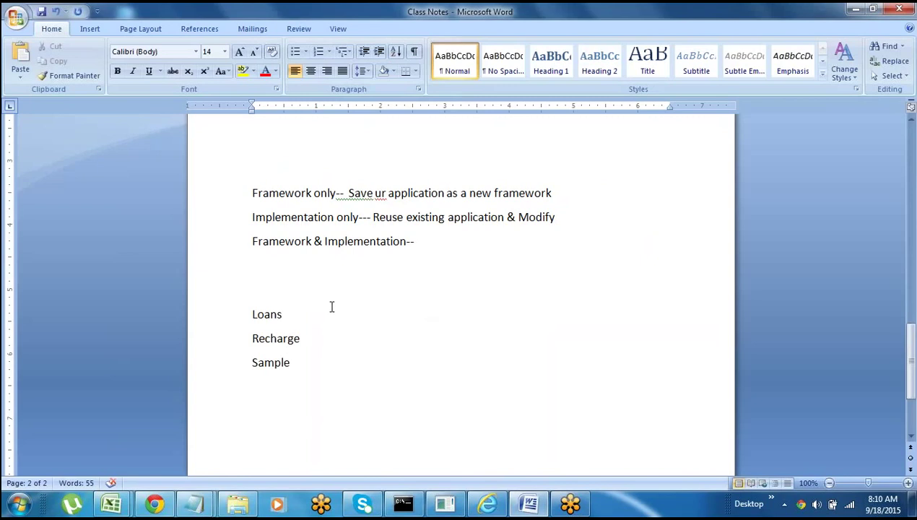
{"action": "left_click", "coordinate": [487, 505]}
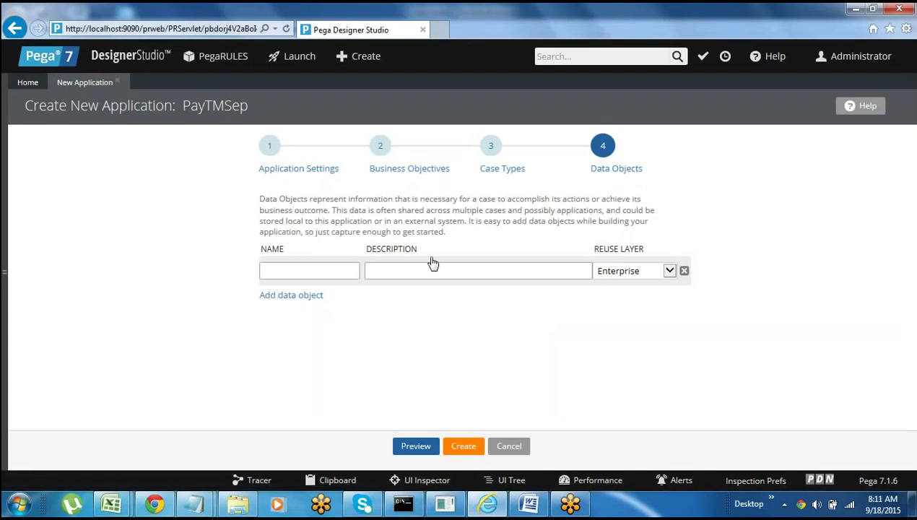
{"action": "left_click", "coordinate": [464, 451]}
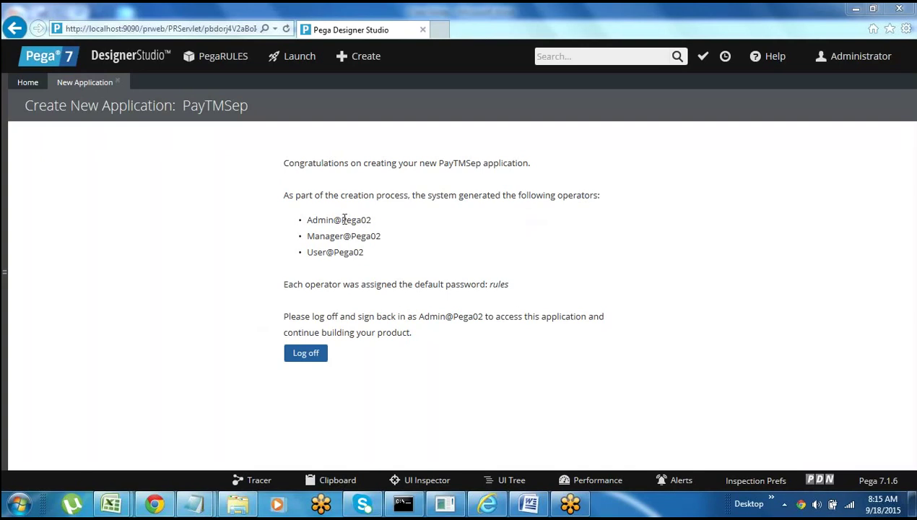
{"action": "left_click_drag", "start_coordinate": [341, 220], "coordinate": [380, 229]}
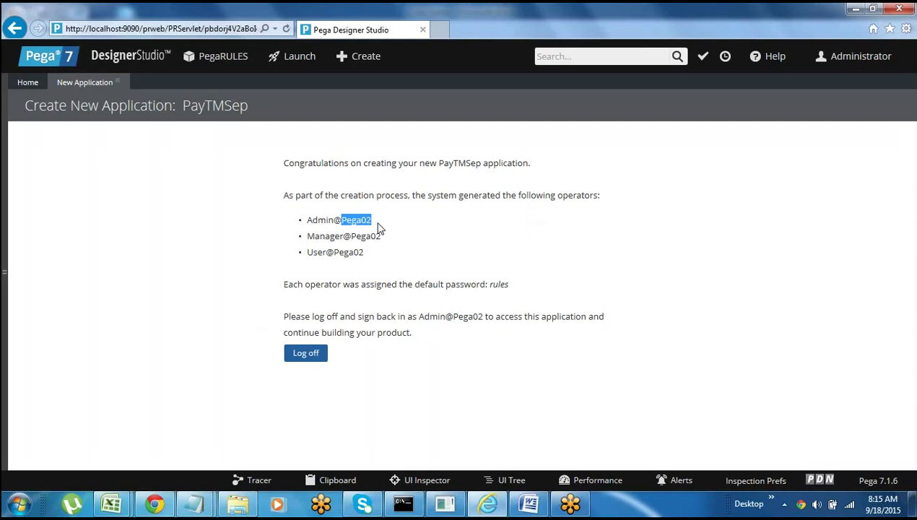
{"action": "left_click", "coordinate": [383, 228]}
{"action": "left_click_drag", "start_coordinate": [341, 221], "coordinate": [382, 227]}
{"action": "left_click", "coordinate": [354, 236]}
{"action": "left_click_drag", "start_coordinate": [345, 220], "coordinate": [373, 221]}
{"action": "left_click", "coordinate": [373, 228]}
{"action": "left_click_drag", "start_coordinate": [342, 220], "coordinate": [372, 220]}
{"action": "left_click", "coordinate": [351, 236]}
{"action": "left_click_drag", "start_coordinate": [309, 218], "coordinate": [390, 256]}
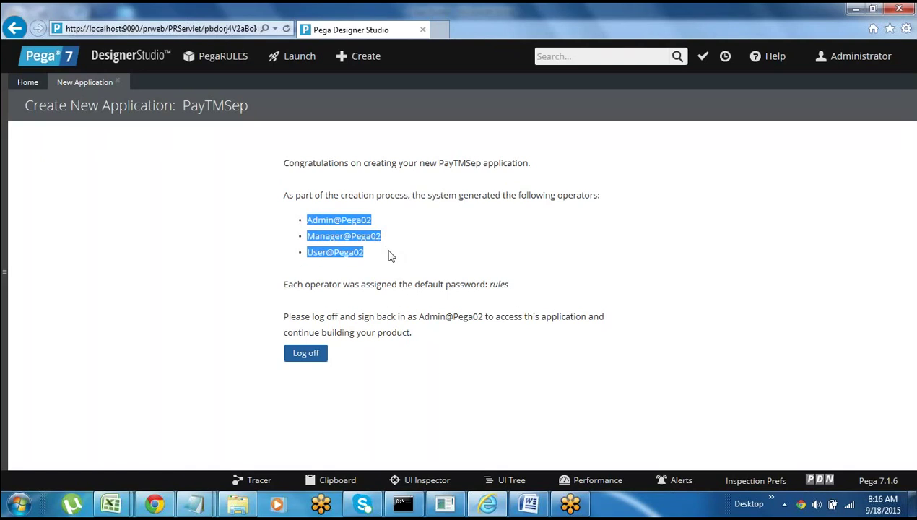
{"action": "left_click", "coordinate": [369, 262]}
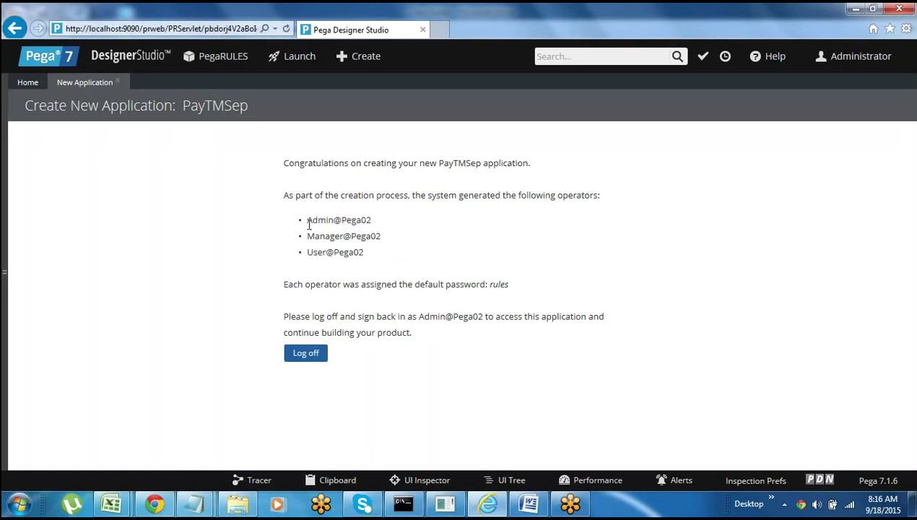
{"action": "left_click_drag", "start_coordinate": [309, 218], "coordinate": [365, 254]}
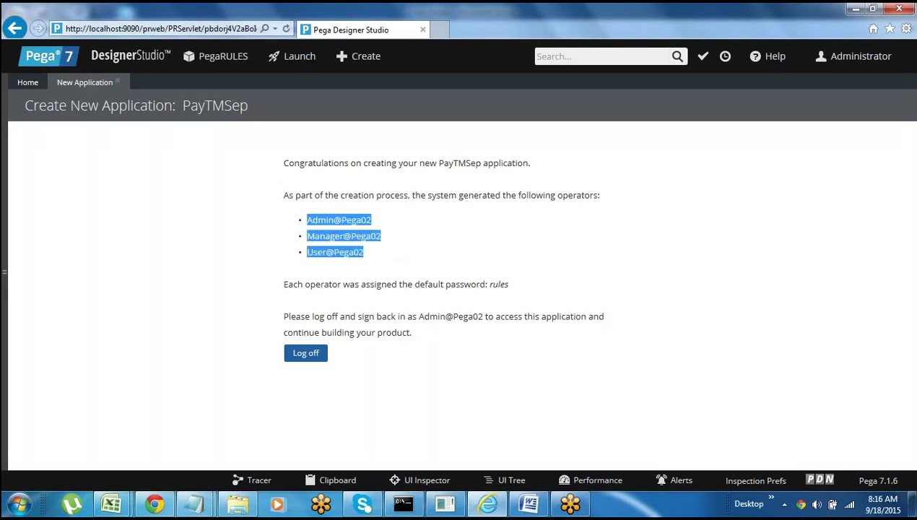
{"action": "left_click", "coordinate": [383, 273]}
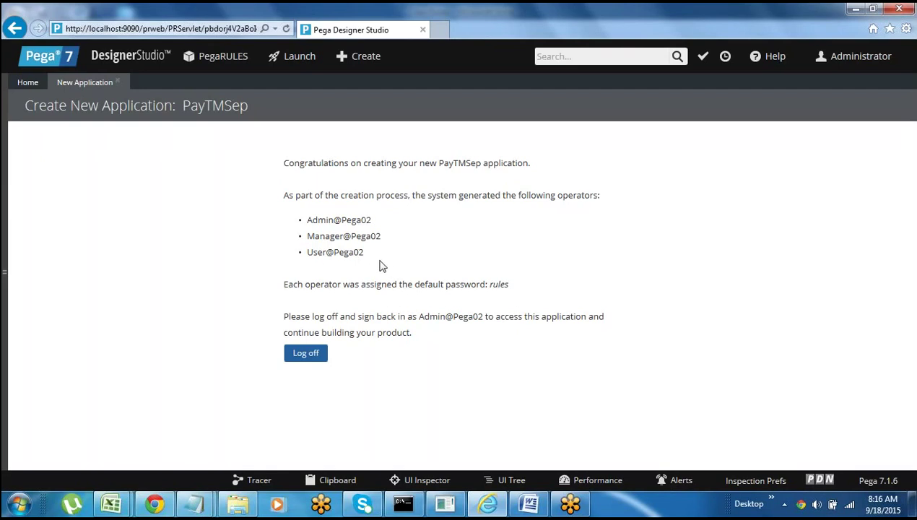
{"action": "left_click_drag", "start_coordinate": [286, 286], "coordinate": [506, 290]}
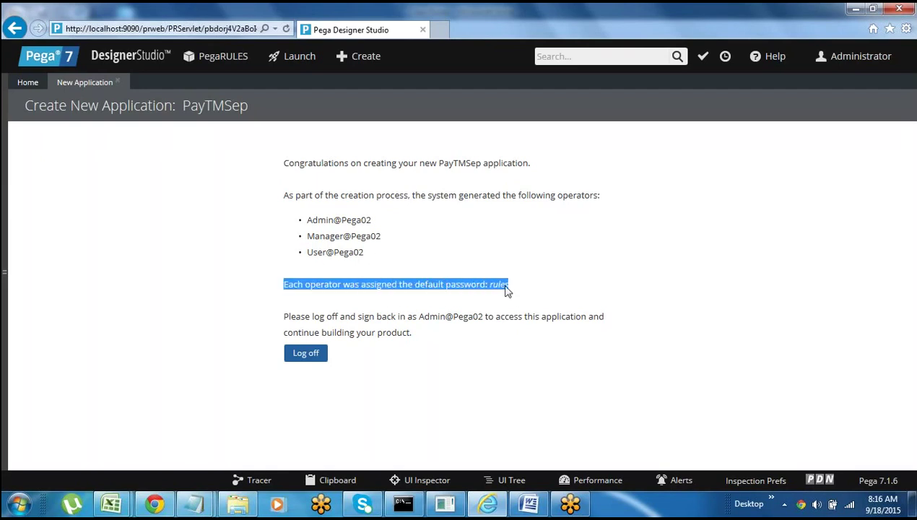
{"action": "left_click", "coordinate": [518, 293]}
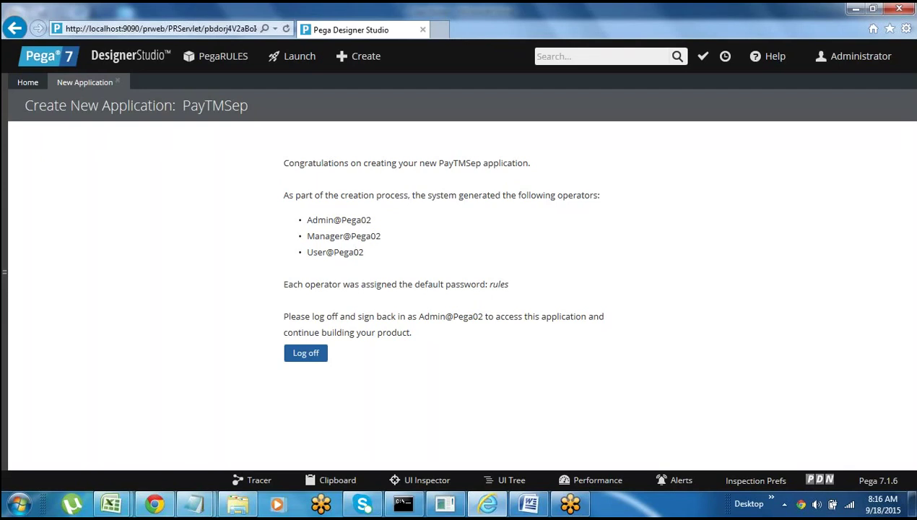
{"action": "double_click", "coordinate": [497, 284]}
{"action": "left_click", "coordinate": [498, 285]}
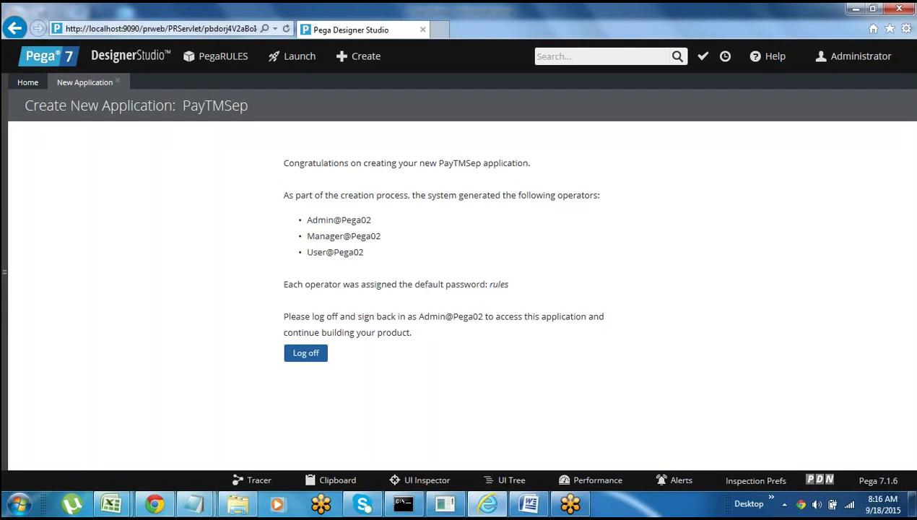
{"action": "left_click_drag", "start_coordinate": [491, 285], "coordinate": [515, 288]}
{"action": "left_click", "coordinate": [493, 303]}
{"action": "left_click_drag", "start_coordinate": [308, 220], "coordinate": [379, 253]}
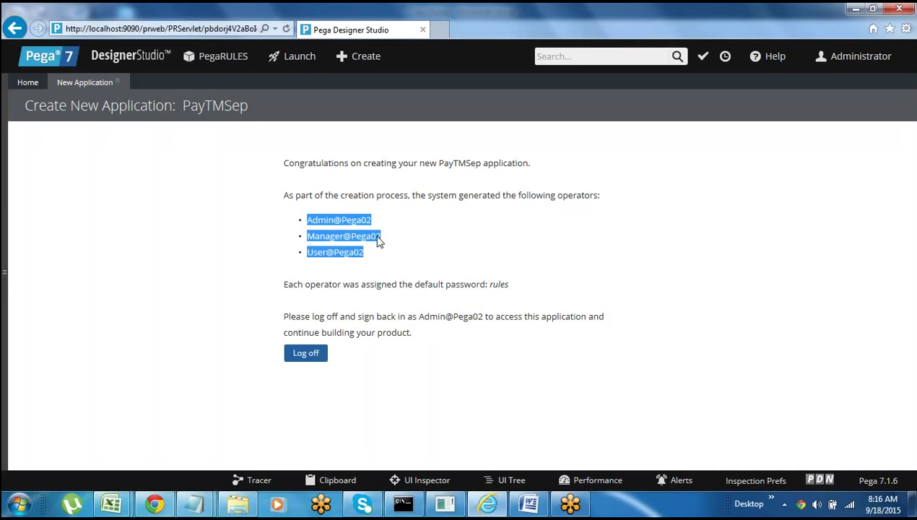
{"action": "left_click", "coordinate": [431, 335]}
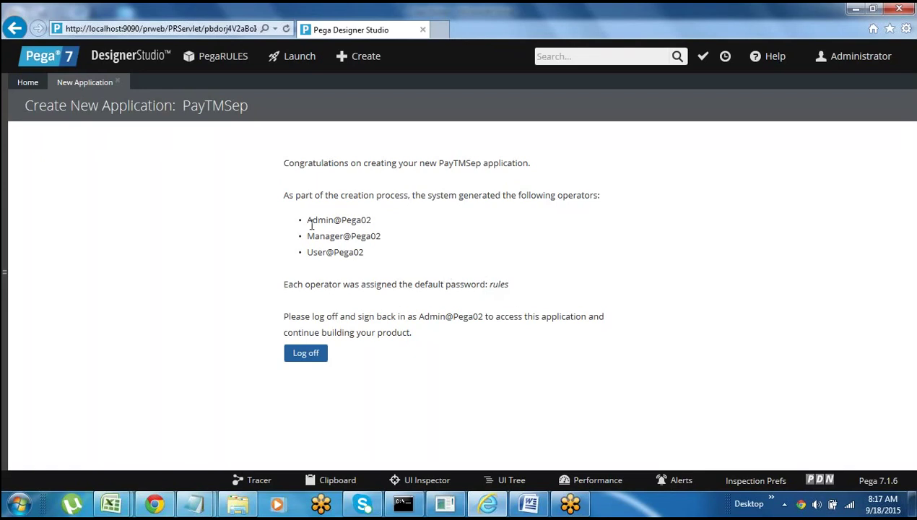
{"action": "left_click_drag", "start_coordinate": [308, 221], "coordinate": [375, 224]}
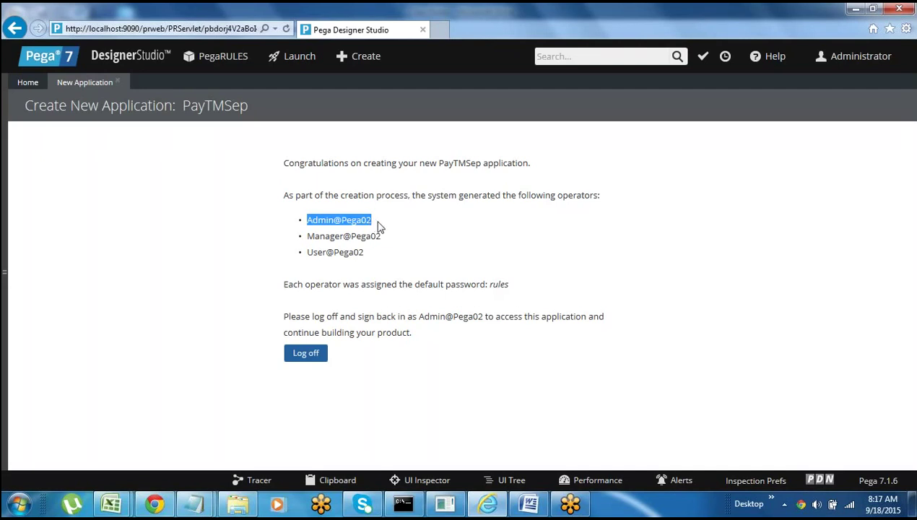
{"action": "left_click_drag", "start_coordinate": [310, 238], "coordinate": [374, 236]}
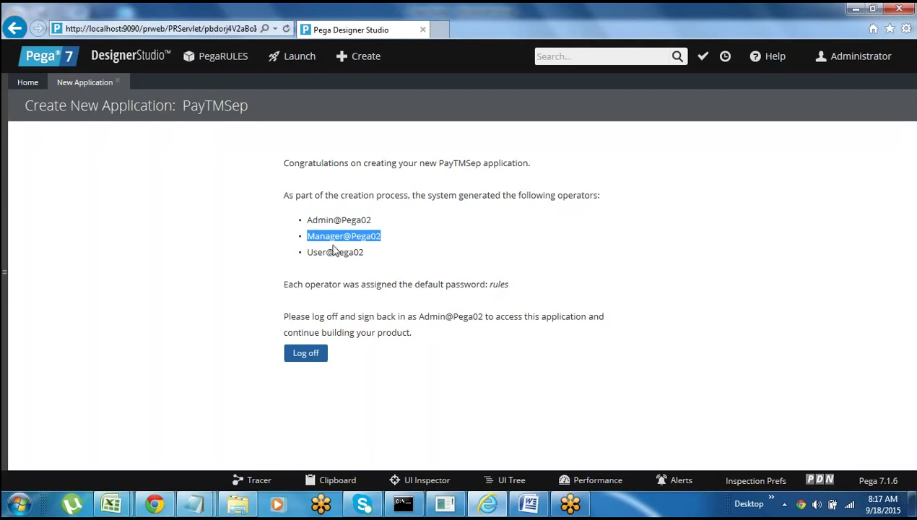
{"action": "left_click_drag", "start_coordinate": [308, 252], "coordinate": [364, 252]}
{"action": "left_click", "coordinate": [362, 252]}
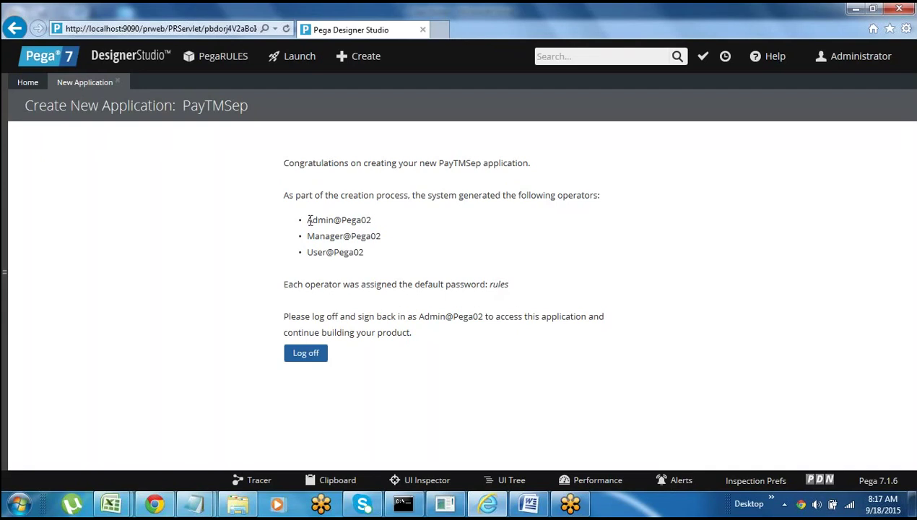
{"action": "left_click_drag", "start_coordinate": [307, 220], "coordinate": [355, 221]}
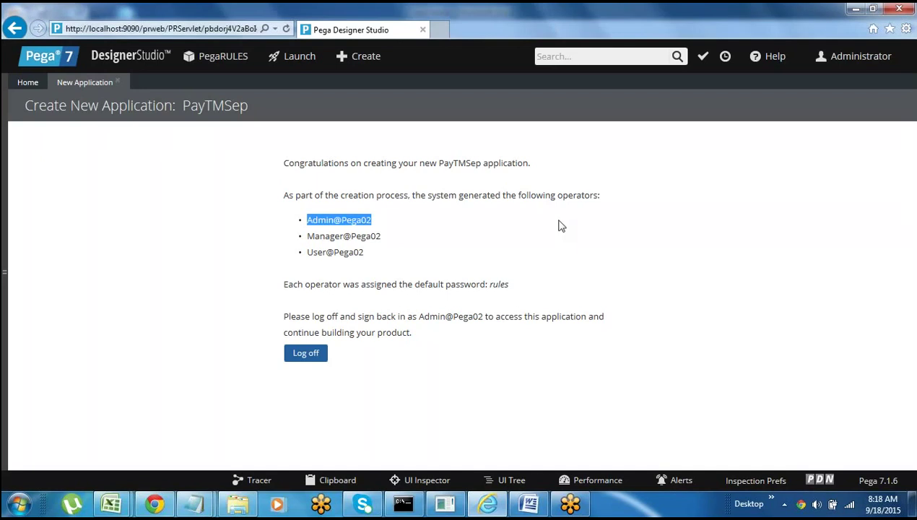
{"action": "left_click", "coordinate": [485, 241]}
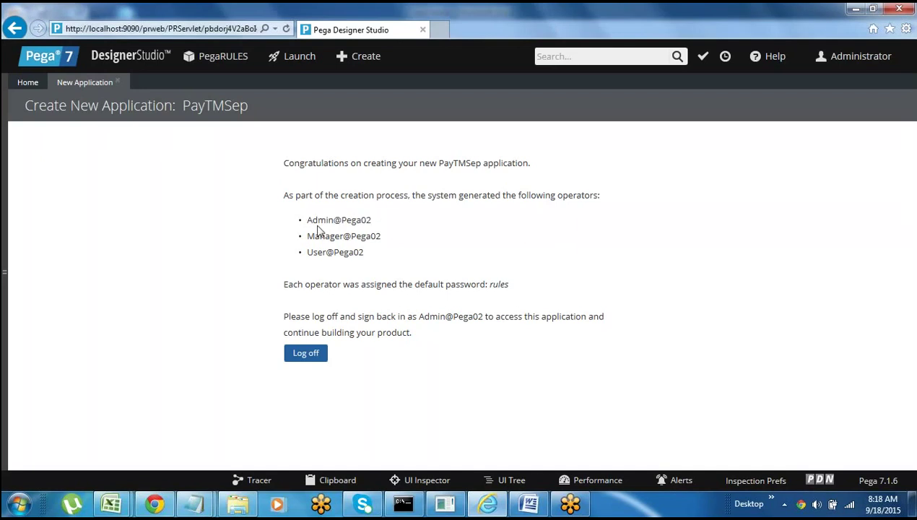
{"action": "left_click_drag", "start_coordinate": [309, 220], "coordinate": [360, 220]}
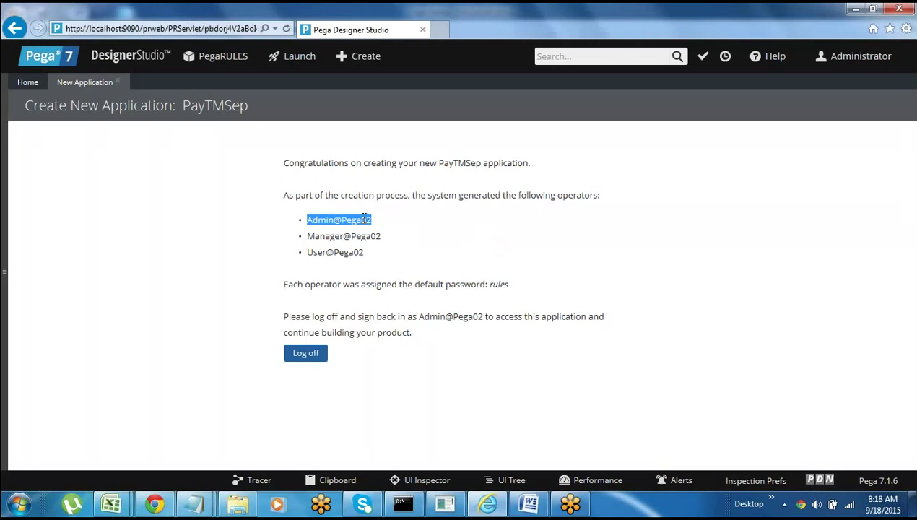
{"action": "left_click_drag", "start_coordinate": [307, 236], "coordinate": [374, 240]}
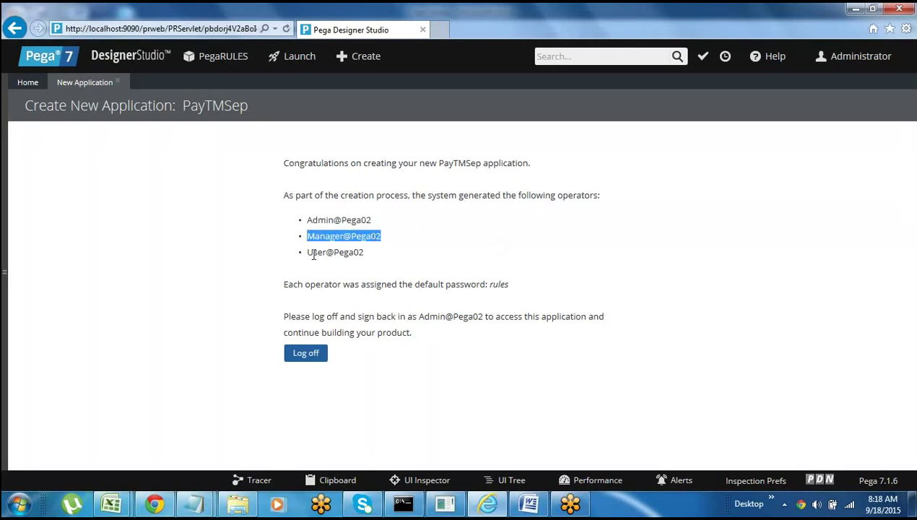
{"action": "left_click", "coordinate": [388, 261]}
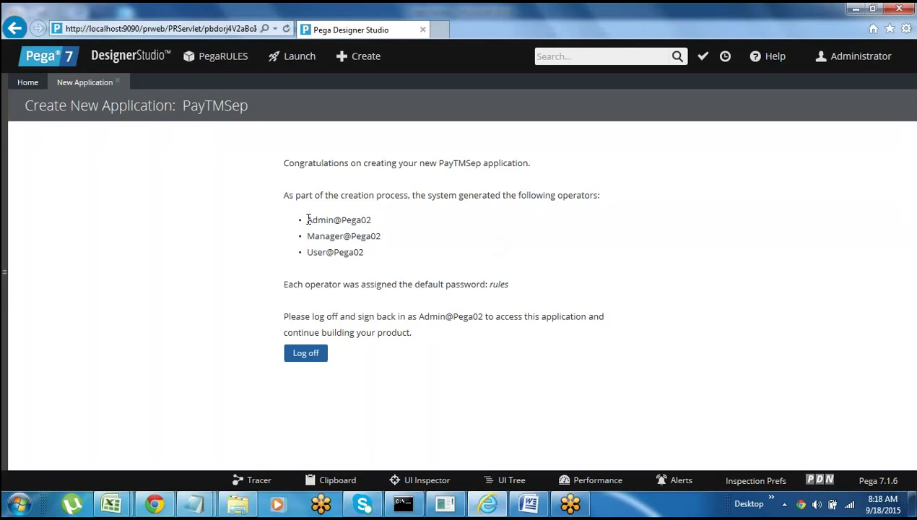
{"action": "left_click_drag", "start_coordinate": [307, 220], "coordinate": [371, 223]}
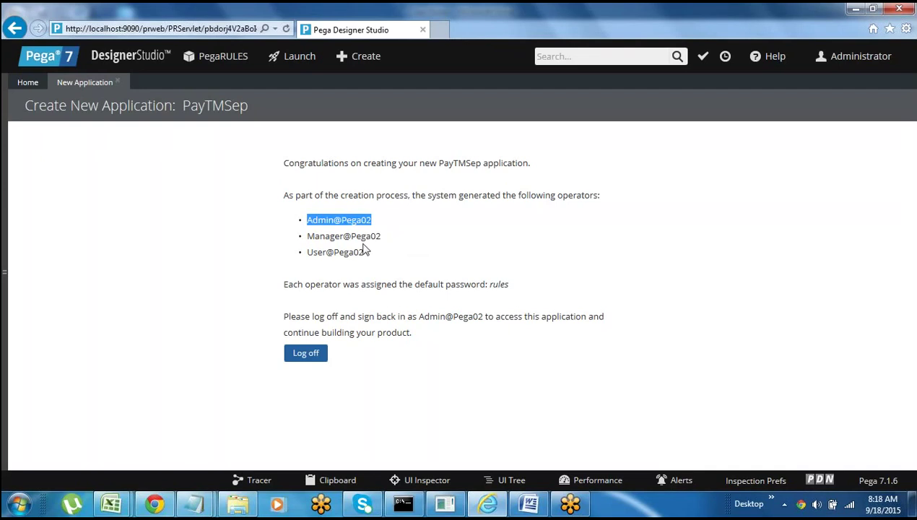
{"action": "left_click", "coordinate": [387, 236]}
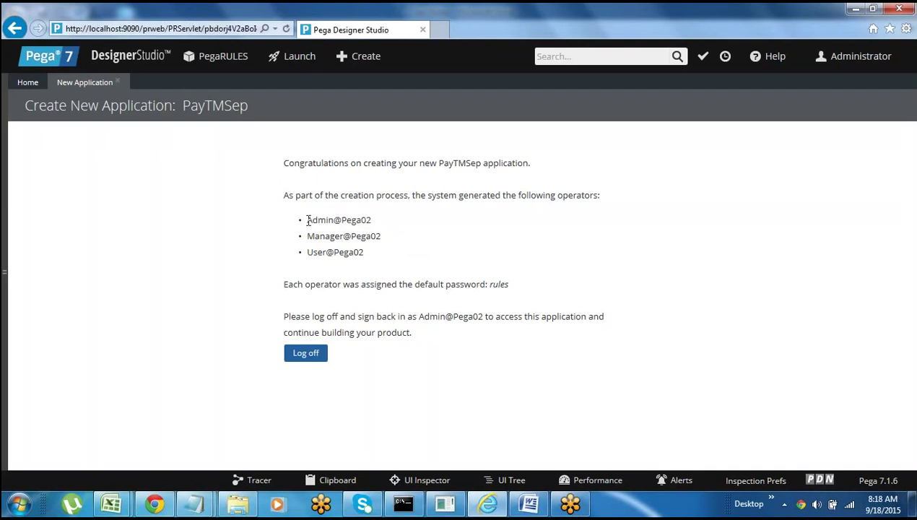
{"action": "left_click_drag", "start_coordinate": [308, 219], "coordinate": [364, 223]}
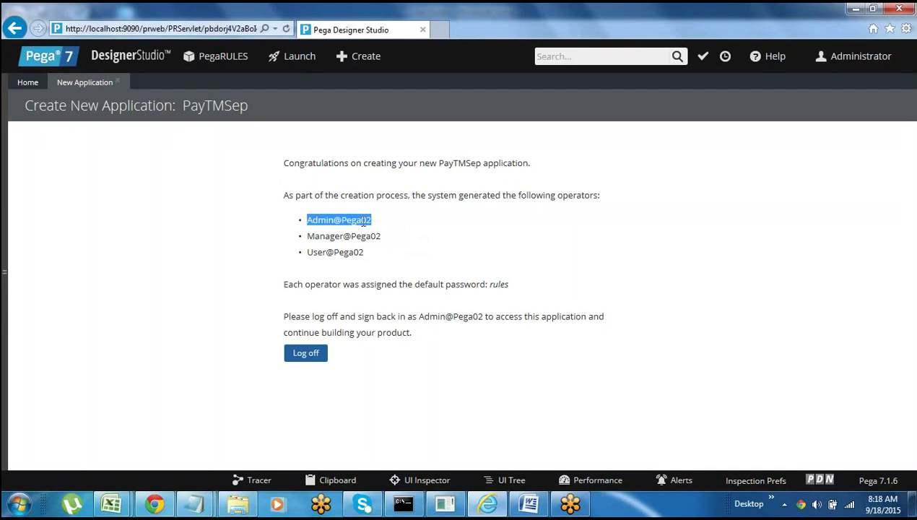
{"action": "left_click", "coordinate": [364, 220]}
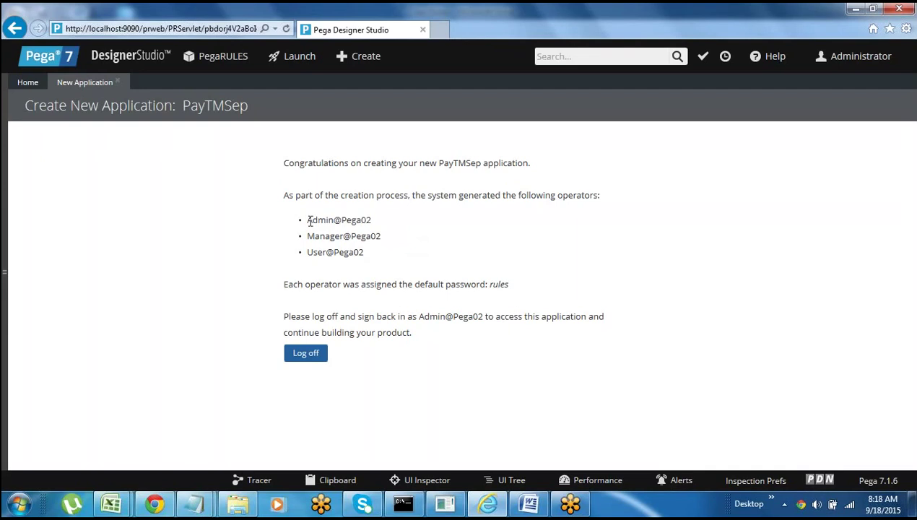
{"action": "left_click_drag", "start_coordinate": [309, 221], "coordinate": [370, 221]}
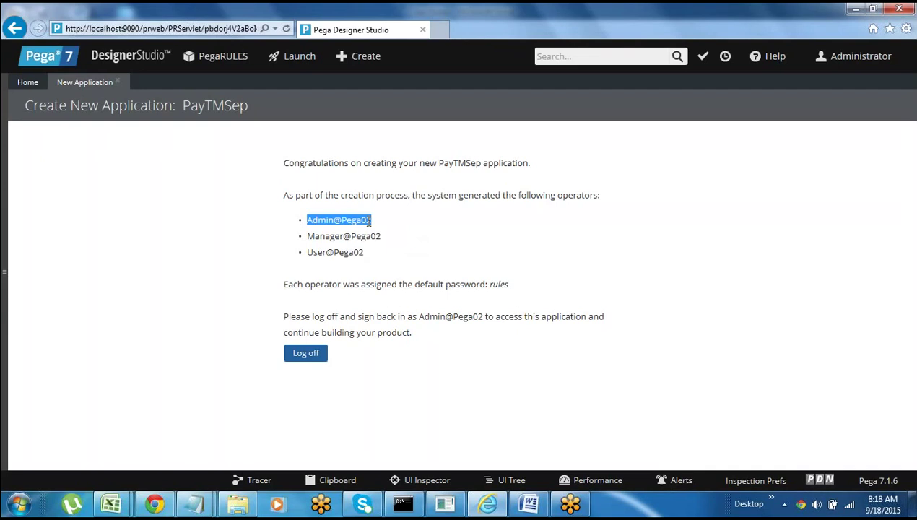
{"action": "left_click", "coordinate": [406, 227]}
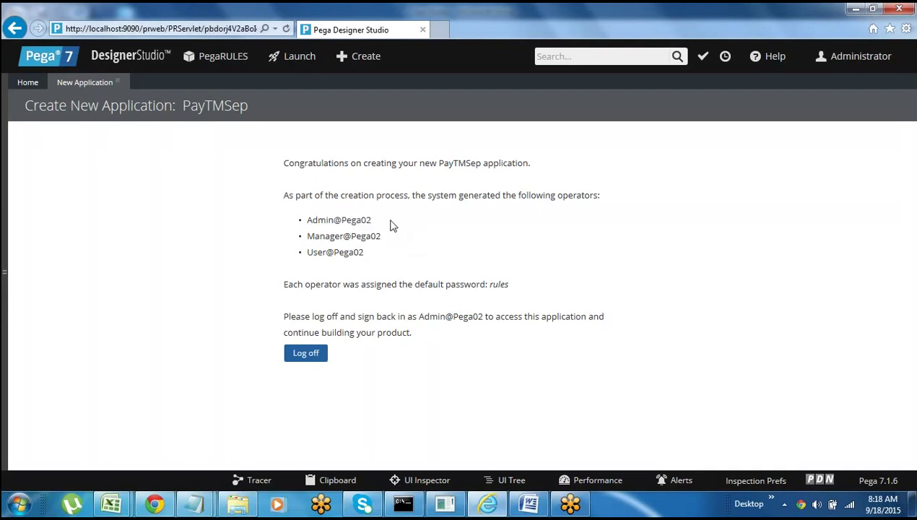
{"action": "left_click_drag", "start_coordinate": [310, 221], "coordinate": [366, 224]}
- Select the admin operator name and default password, then log off from PayTMSep
{"action": "left_click", "coordinate": [388, 226]}
{"action": "left_click_drag", "start_coordinate": [307, 220], "coordinate": [361, 223]}
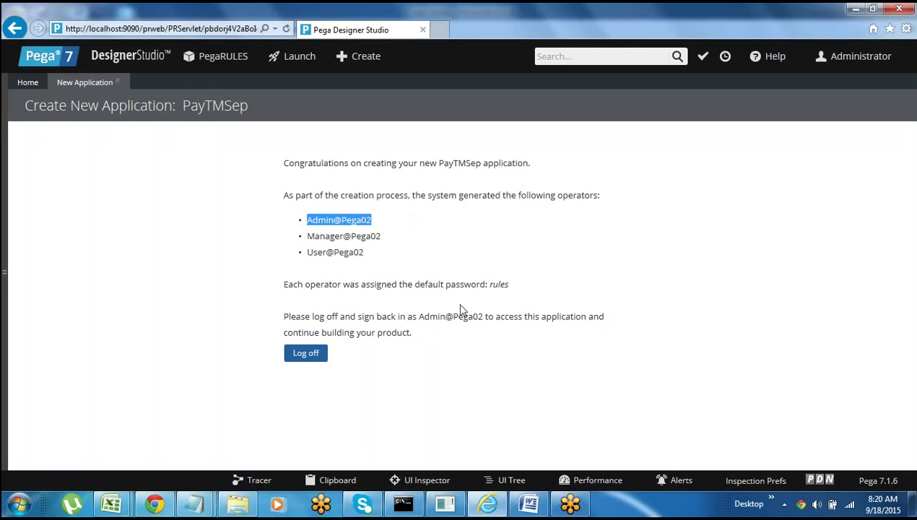
{"action": "left_click", "coordinate": [500, 284]}
{"action": "double_click", "coordinate": [499, 284]}
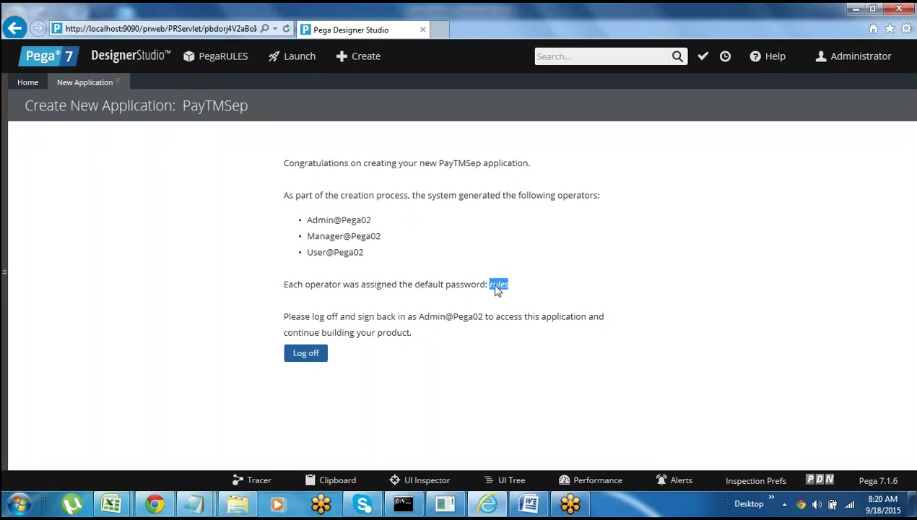
{"action": "left_click", "coordinate": [307, 358]}
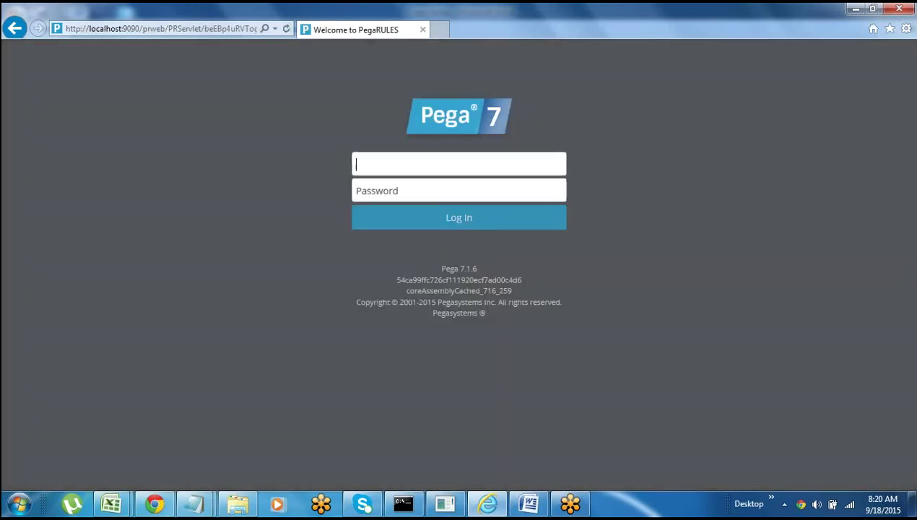
- Note 'OrganizationName: Pega02' on a new line below Sample in the class notes
{"action": "key", "text": "alt+Tab"}
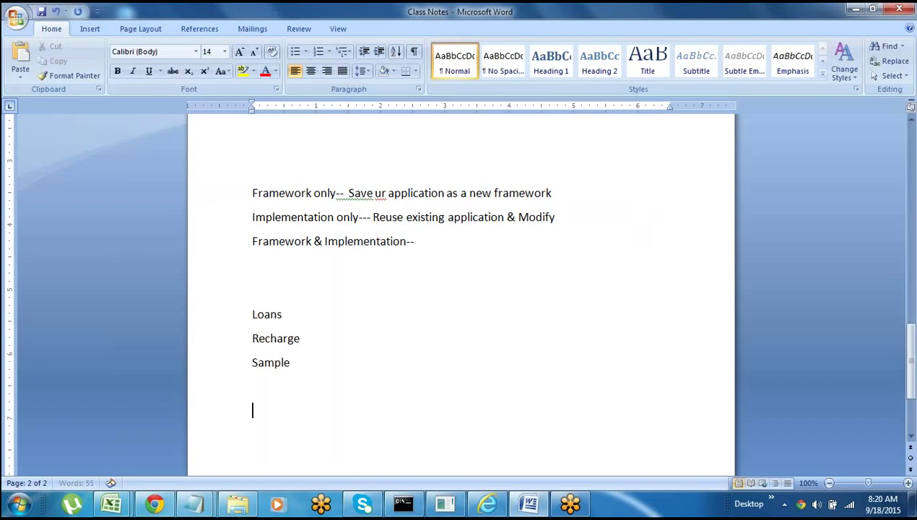
{"action": "scroll", "coordinate": [368, 347], "scroll_direction": "down", "scroll_amount": 2}
{"action": "left_click", "coordinate": [258, 326]}
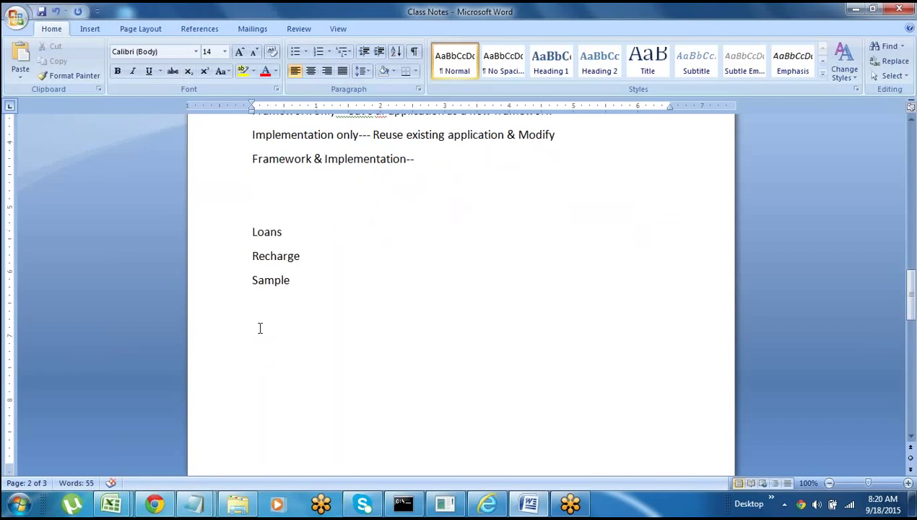
{"action": "type", "text": "Organizar"}
{"action": "key", "text": "BackSpace"}
{"action": "type", "text": "tionName:"}
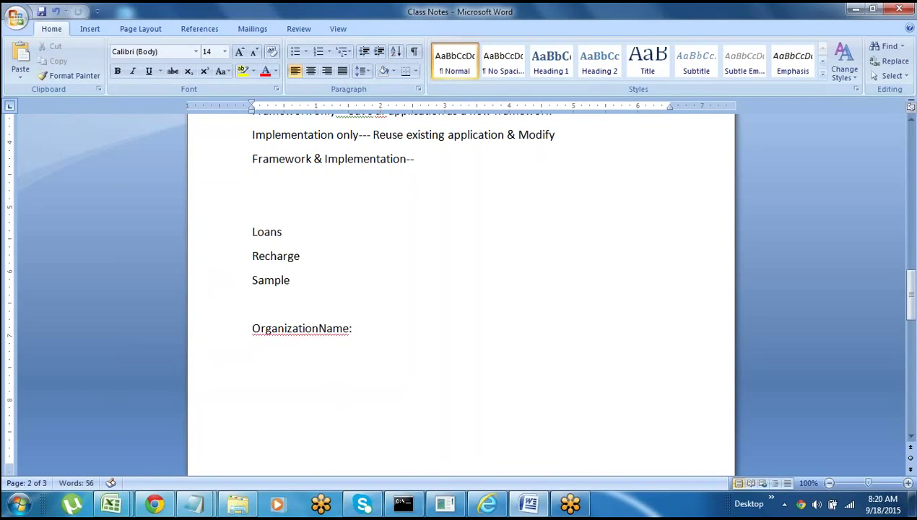
{"action": "type", "text": " Pega02"}
{"action": "key", "text": "Return"}
- Type draft name and login lines under the organization name, then delete them
{"action": "key", "text": "Return"}
{"action": "type", "text": "P"}
{"action": "key", "text": "BackSpace"}
{"action": "type", "text": "rahul"}
{"action": "key", "text": "Return"}
{"action": "type", "text": "admin"}
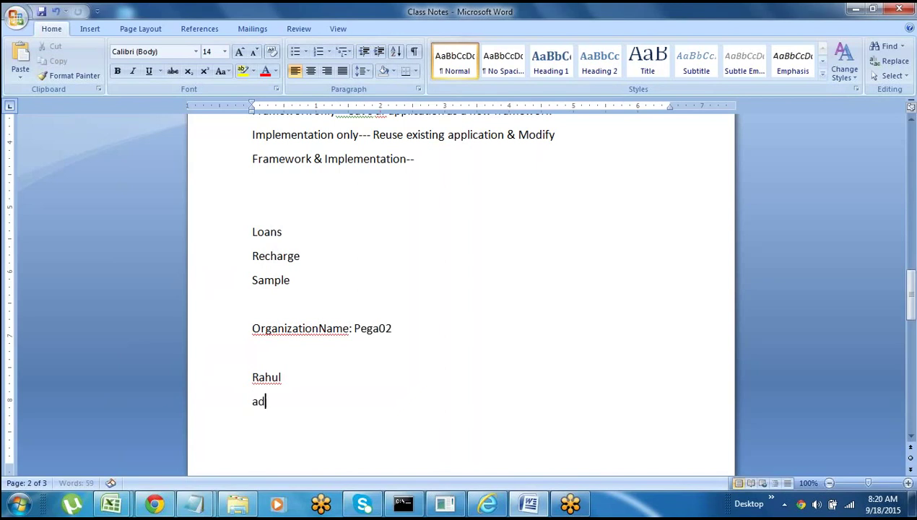
{"action": "type", "text": "rahul"}
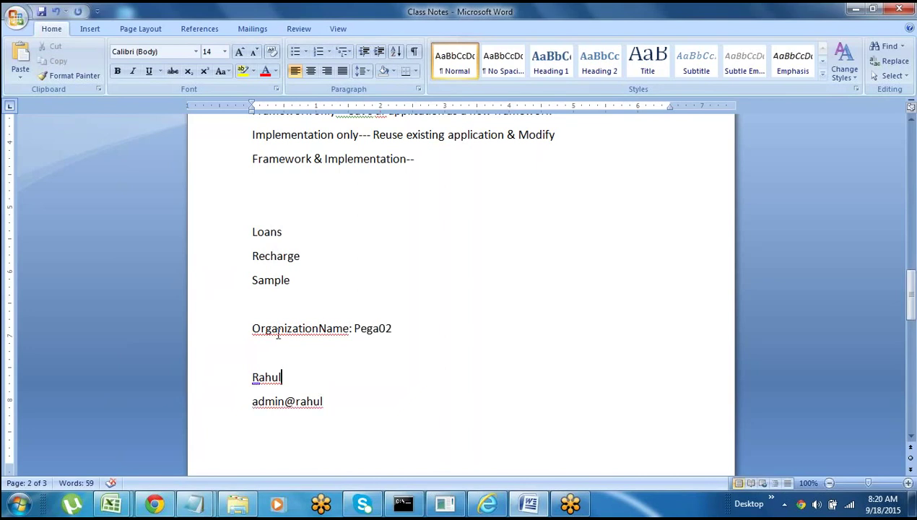
{"action": "left_click", "coordinate": [229, 339]}
{"action": "left_click", "coordinate": [285, 377]}
{"action": "left_click", "coordinate": [229, 378]}
{"action": "key", "text": "Delete"}
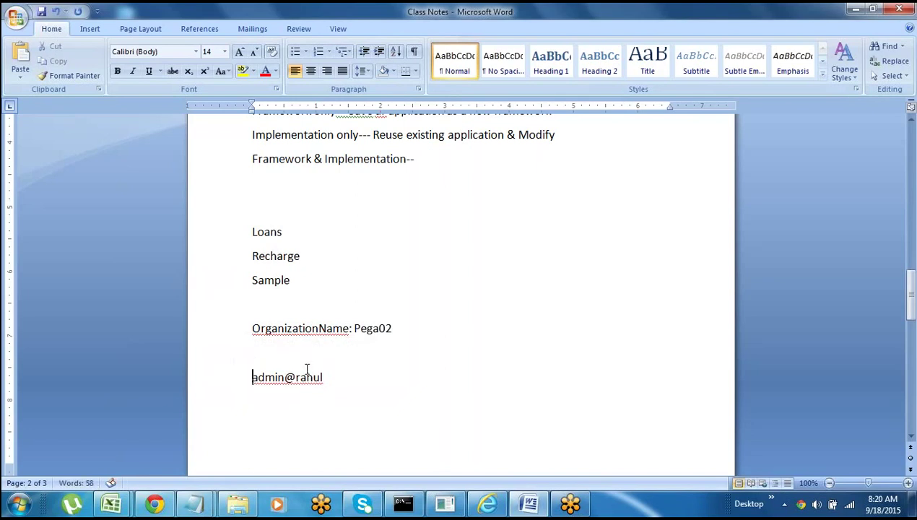
{"action": "key", "text": "BackSpace"}
{"action": "key", "text": "BackSpace"}
{"action": "key", "text": "BackSpace"}
{"action": "key", "text": "BackSpace"}
{"action": "key", "text": "BackSpace"}
{"action": "key", "text": "BackSpace"}
{"action": "key", "text": "BackSpace"}
{"action": "key", "text": "BackSpace"}
{"action": "key", "text": "BackSpace"}
{"action": "key", "text": "BackSpace"}
{"action": "key", "text": "BackSpace"}
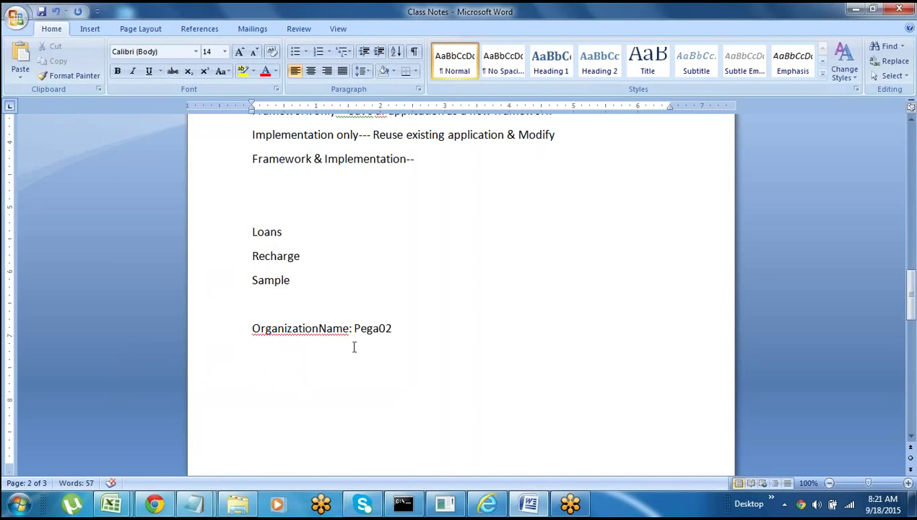
- Record the admin operator ID and its password on separate lines, then return to the Pega login page
{"action": "double_click", "coordinate": [266, 368]}
{"action": "type", "text": "admin@pega02"}
{"action": "key", "text": "Return"}
{"action": "type", "text": "rules"}
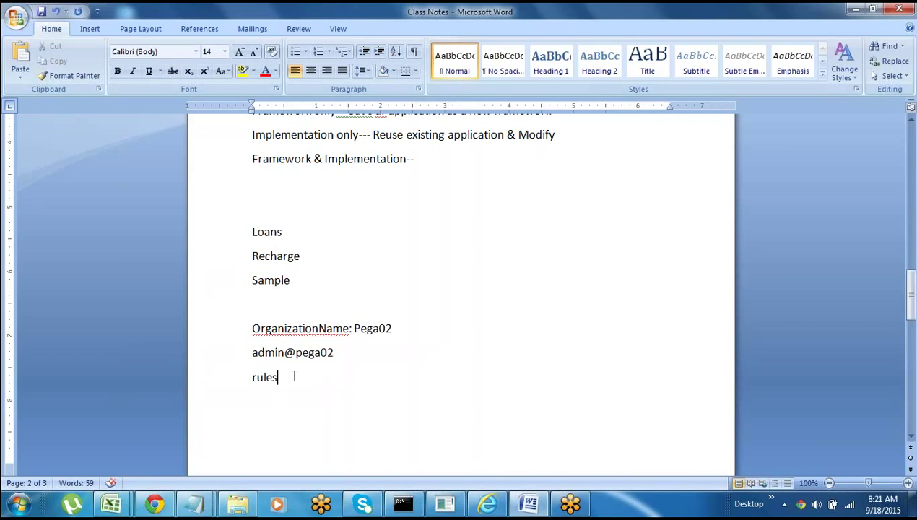
{"action": "key", "text": "Return"}
{"action": "left_click", "coordinate": [498, 501]}
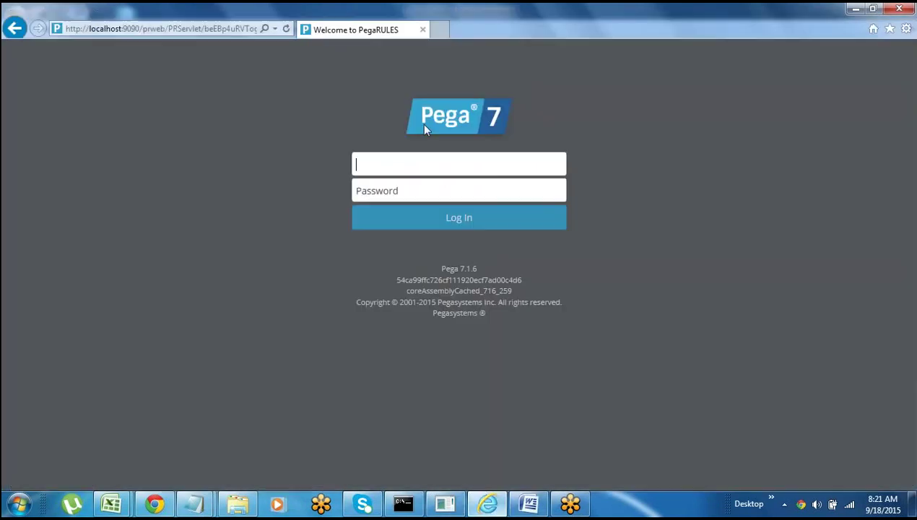
- Sign in with the admin operator ID and password, letting the browser save the password
{"action": "type", "text": "a"}
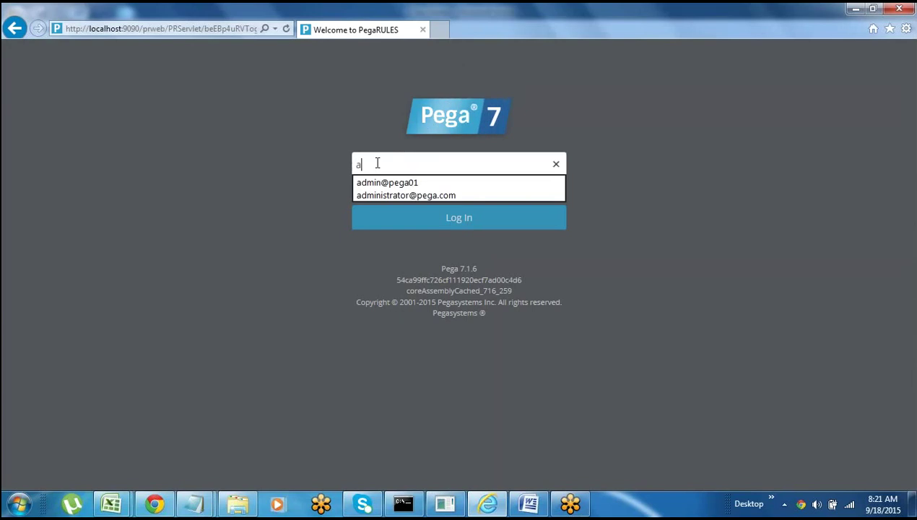
{"action": "type", "text": "d"}
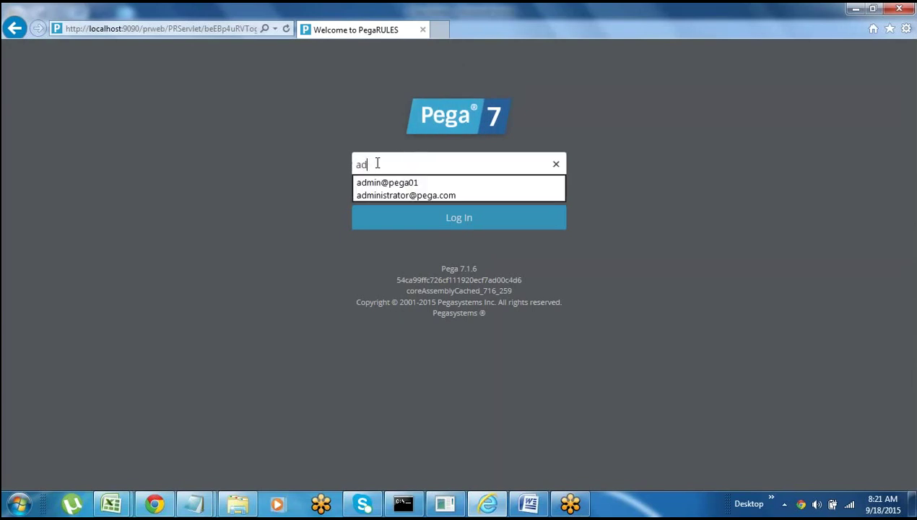
{"action": "type", "text": "min@"}
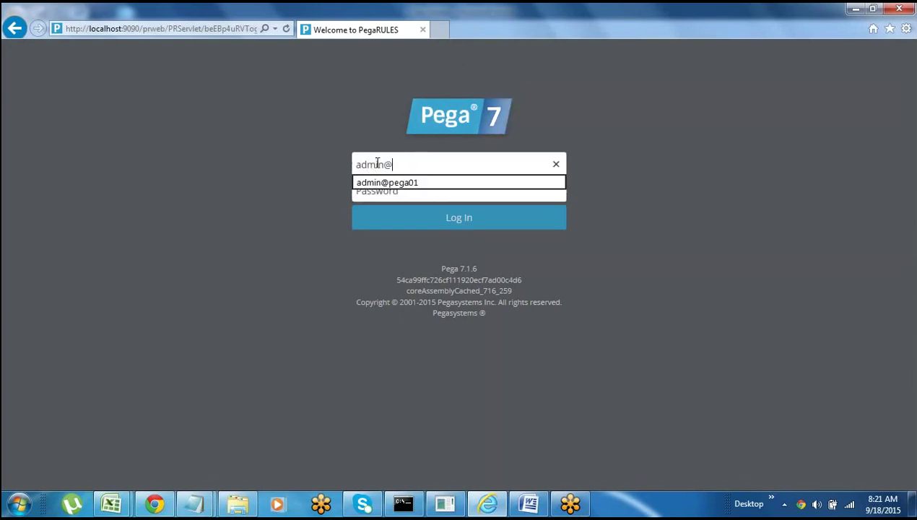
{"action": "type", "text": "pega02"}
{"action": "key", "text": "Tab"}
{"action": "type", "text": "admin"}
{"action": "left_click", "coordinate": [459, 218]}
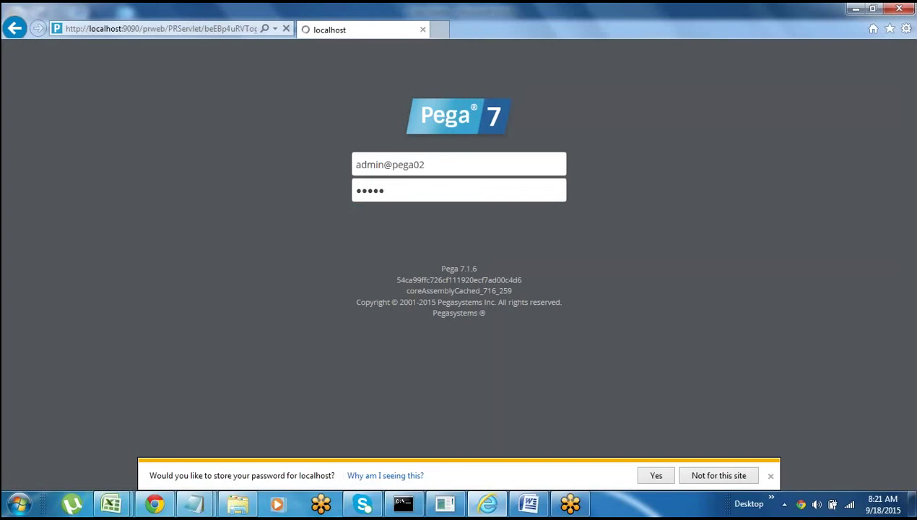
{"action": "left_click", "coordinate": [655, 477]}
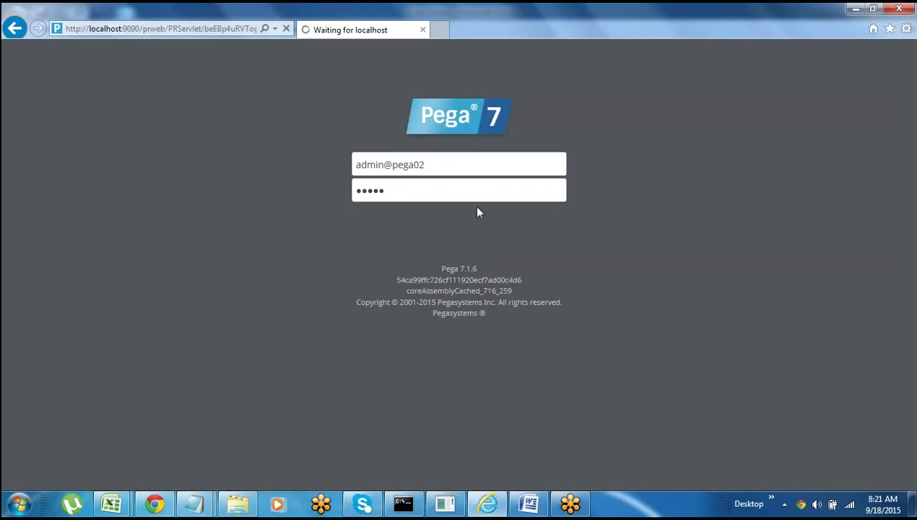
- Place the cursor after Recharge and Sample in the notes, then minimize Word to reveal Designer Studio
{"action": "left_click", "coordinate": [528, 503]}
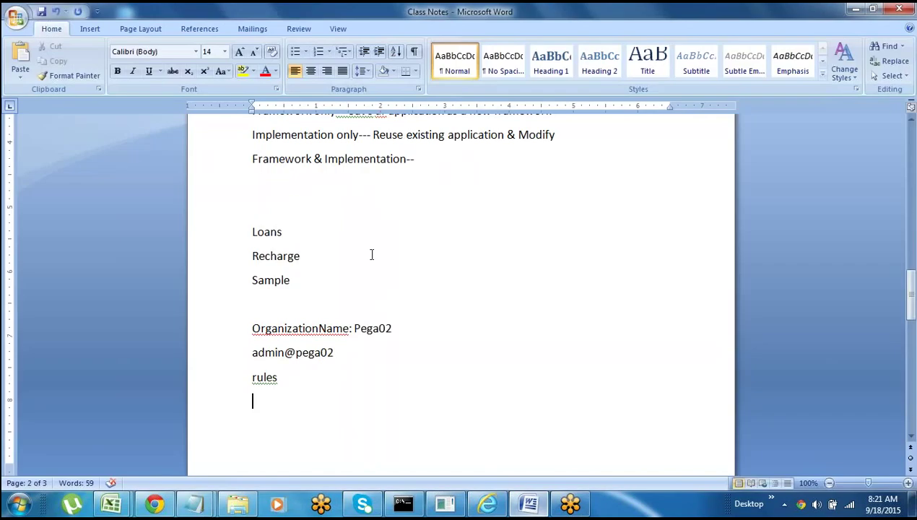
{"action": "left_click", "coordinate": [299, 254]}
{"action": "left_click", "coordinate": [303, 284]}
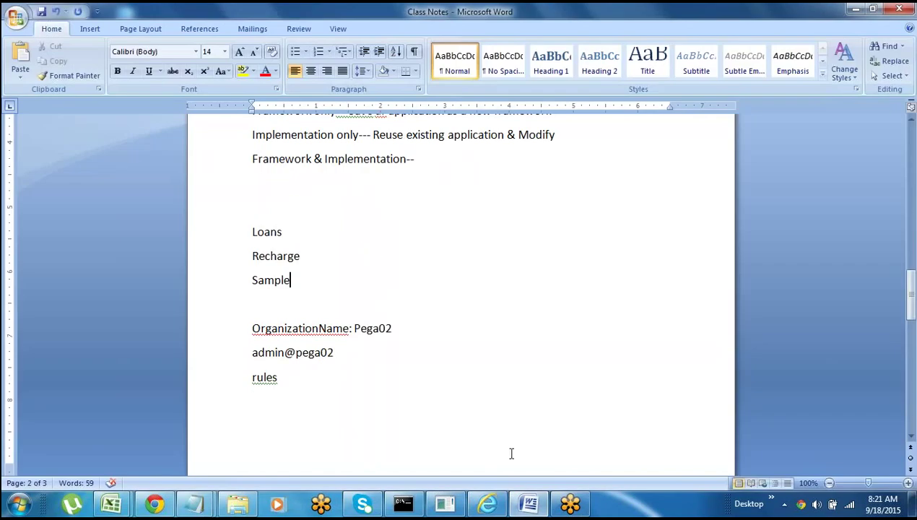
{"action": "left_click", "coordinate": [532, 507]}
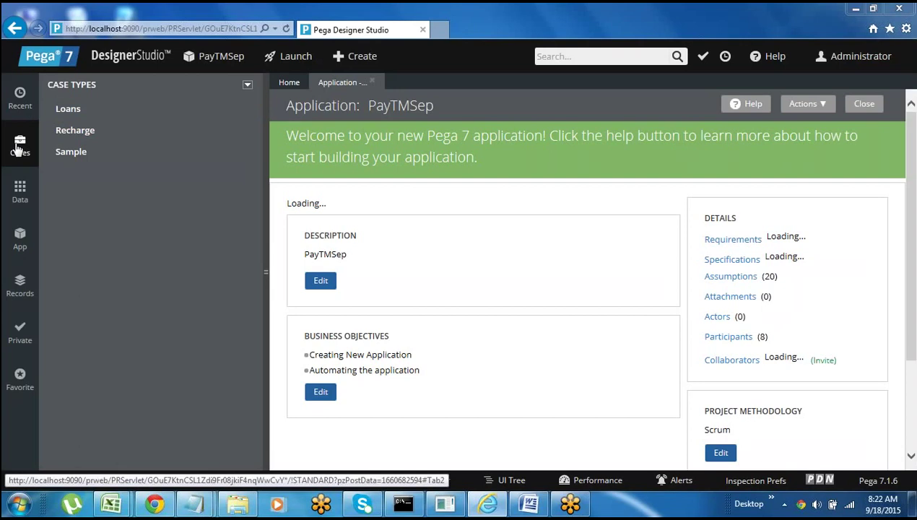
- Select the Loans and Sample case types, then open the App explorer class tree
{"action": "left_click", "coordinate": [88, 110]}
{"action": "left_click", "coordinate": [71, 151]}
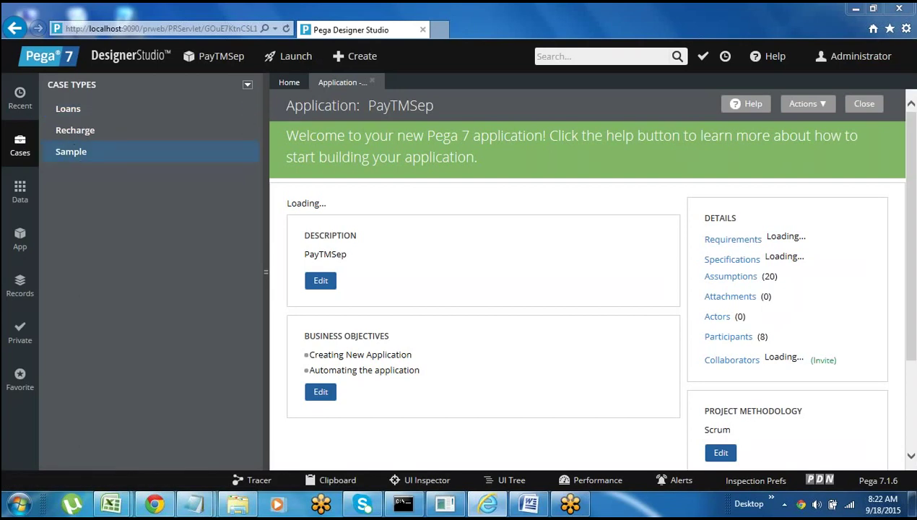
{"action": "left_click", "coordinate": [20, 244]}
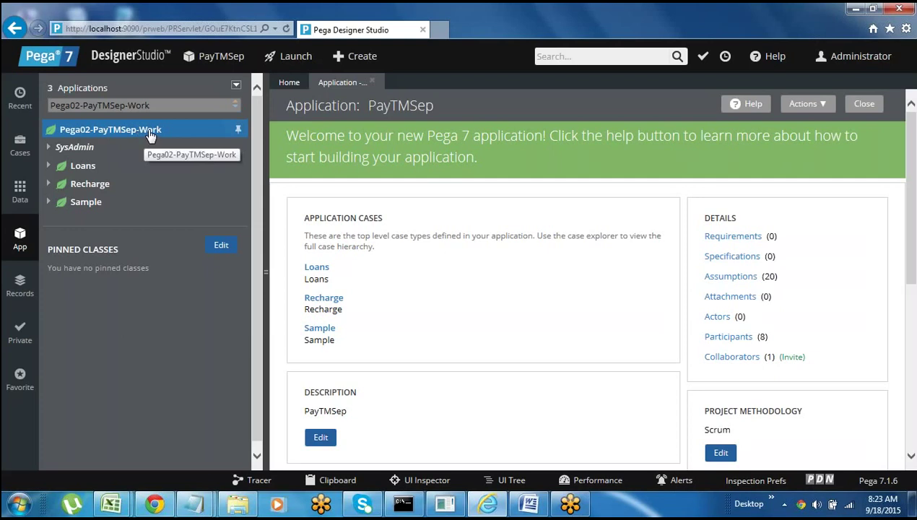
- Highlight the Pega02-PayTMSep-Work class in the App explorer, then go back to the Word class notes
{"action": "double_click", "coordinate": [76, 131]}
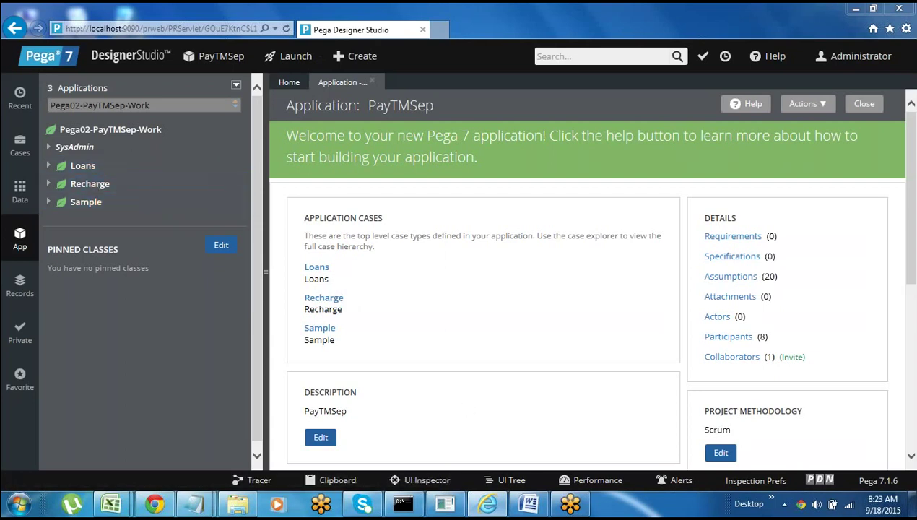
{"action": "left_click", "coordinate": [529, 504]}
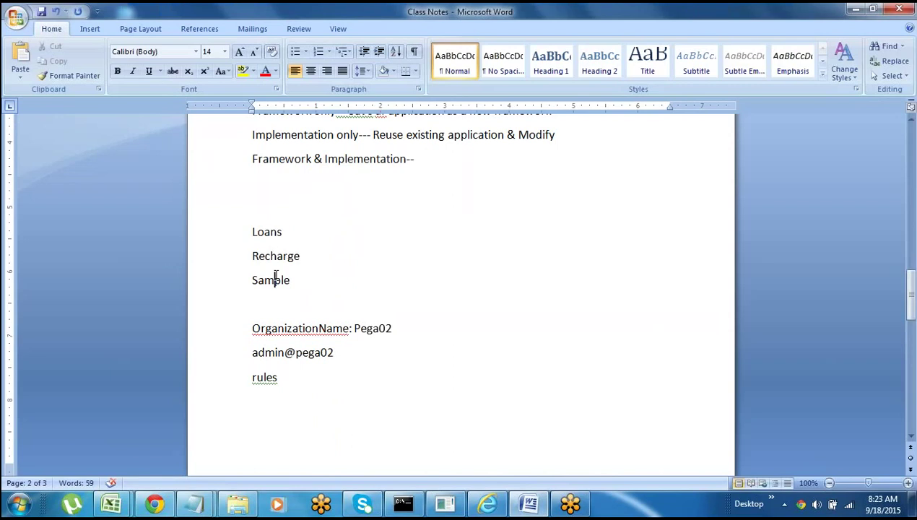
- Highlight the Loans, Recharge and Sample lines in the notes, then return to Designer Studio
{"action": "left_click", "coordinate": [248, 229]}
{"action": "left_click_drag", "start_coordinate": [249, 232], "coordinate": [293, 289]}
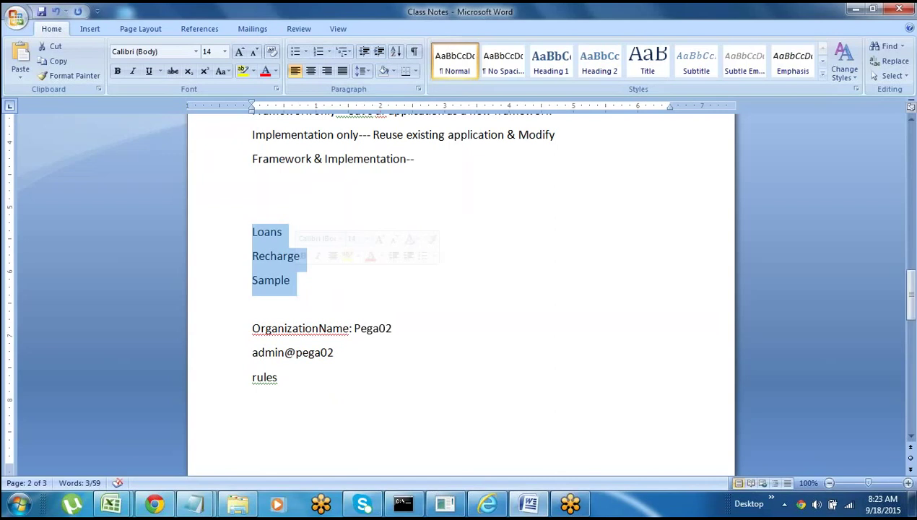
{"action": "left_click", "coordinate": [296, 389]}
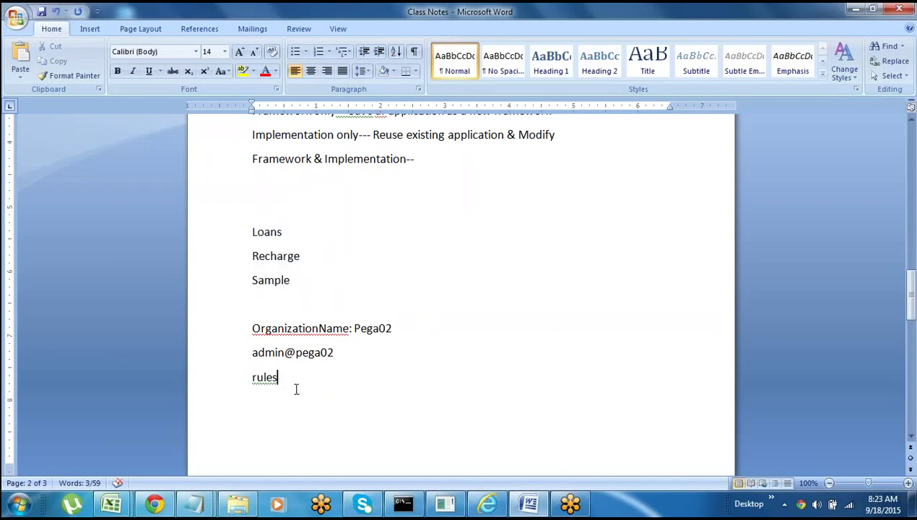
{"action": "left_click_drag", "start_coordinate": [252, 231], "coordinate": [296, 288]}
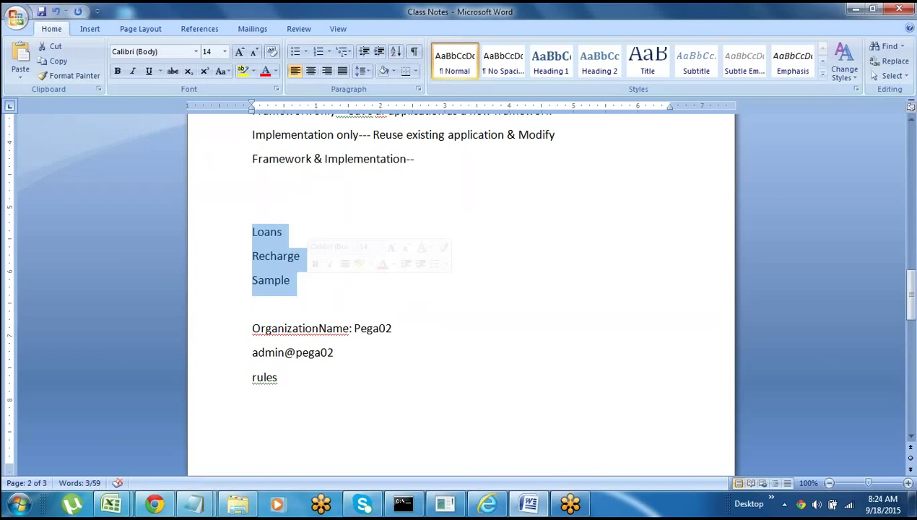
{"action": "left_click", "coordinate": [281, 281]}
{"action": "left_click_drag", "start_coordinate": [249, 232], "coordinate": [309, 283]}
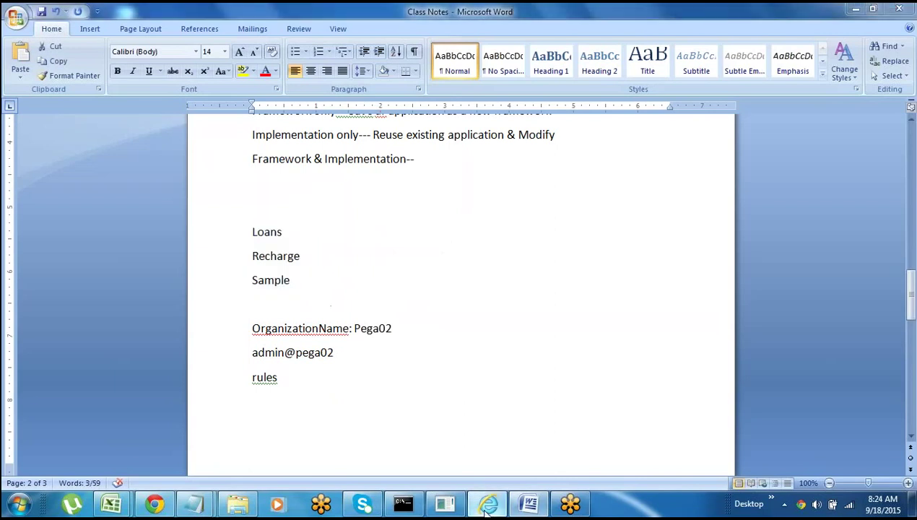
{"action": "left_click", "coordinate": [487, 504]}
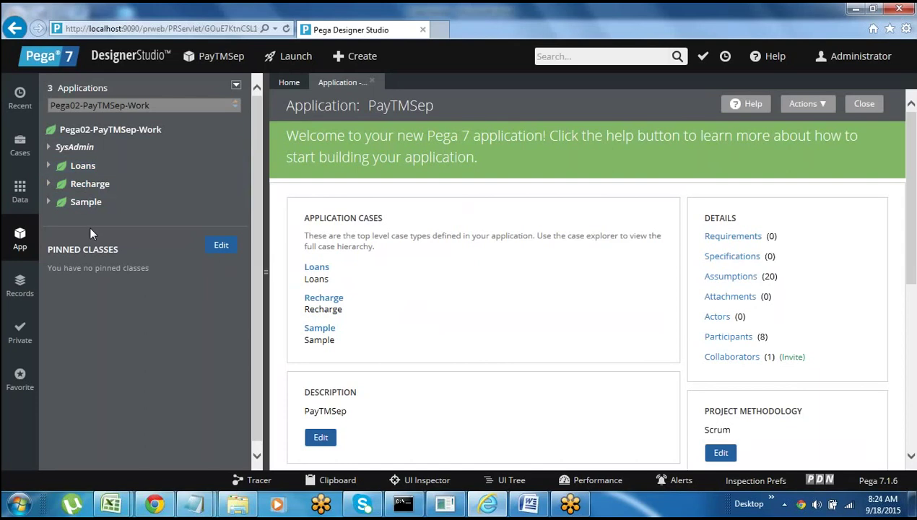
- Expand the Loans, Recharge and Sample class nodes to show their Process and SysAdmin children
{"action": "left_click", "coordinate": [20, 148]}
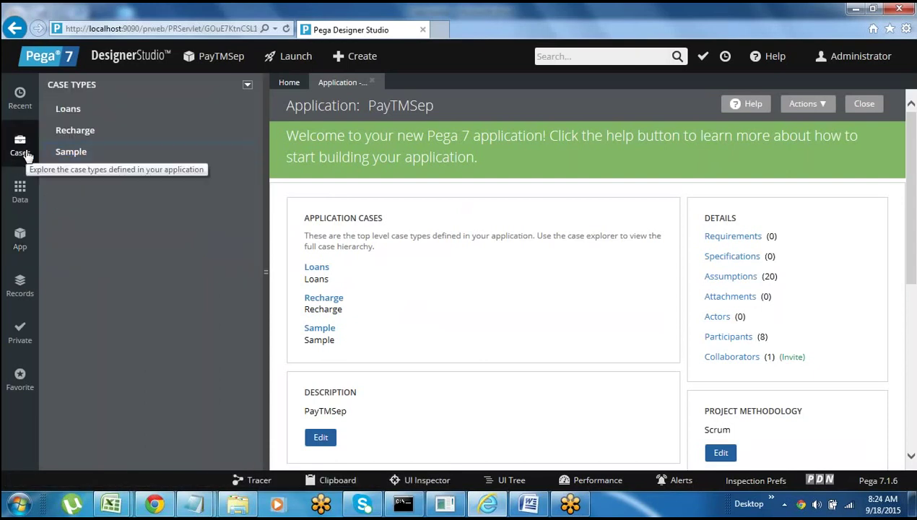
{"action": "left_click", "coordinate": [20, 237]}
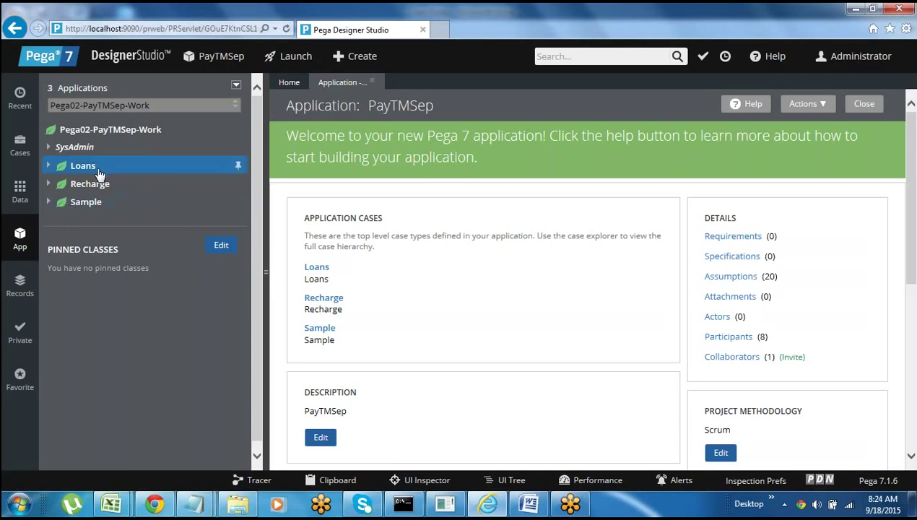
{"action": "left_click", "coordinate": [48, 165]}
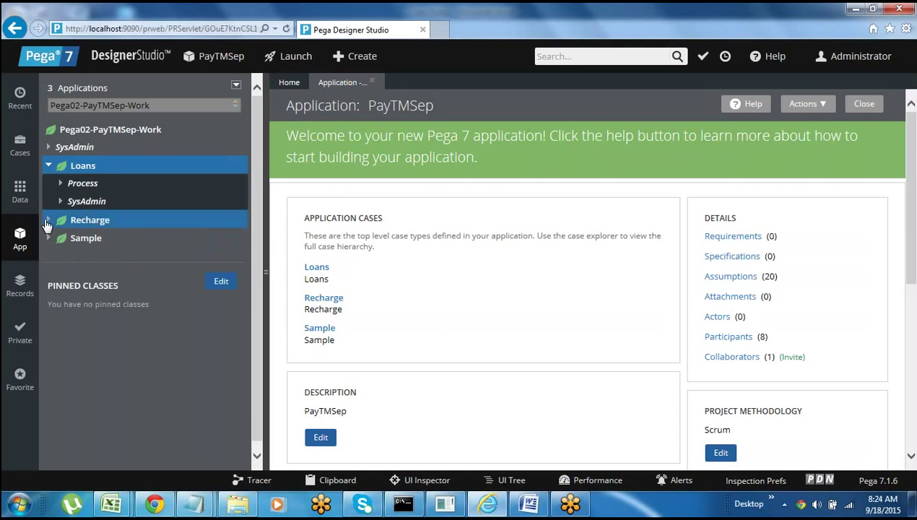
{"action": "left_click", "coordinate": [48, 220]}
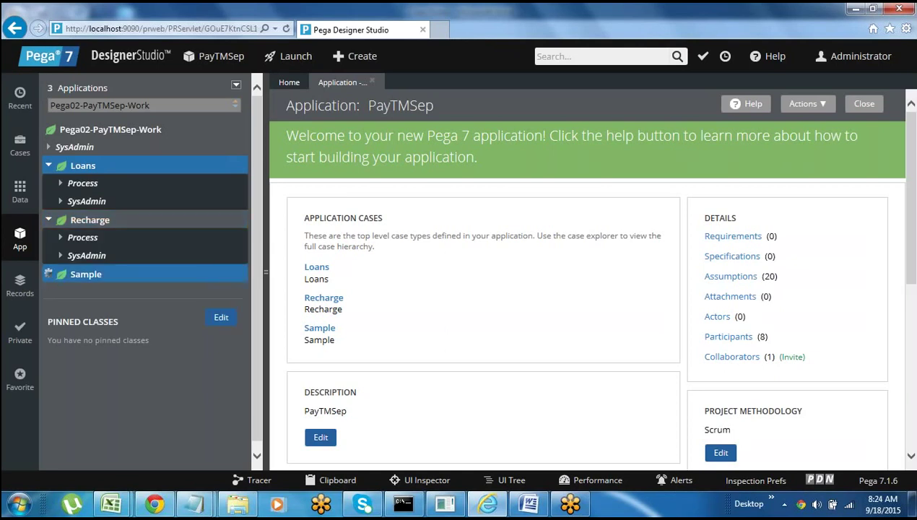
{"action": "left_click", "coordinate": [48, 275]}
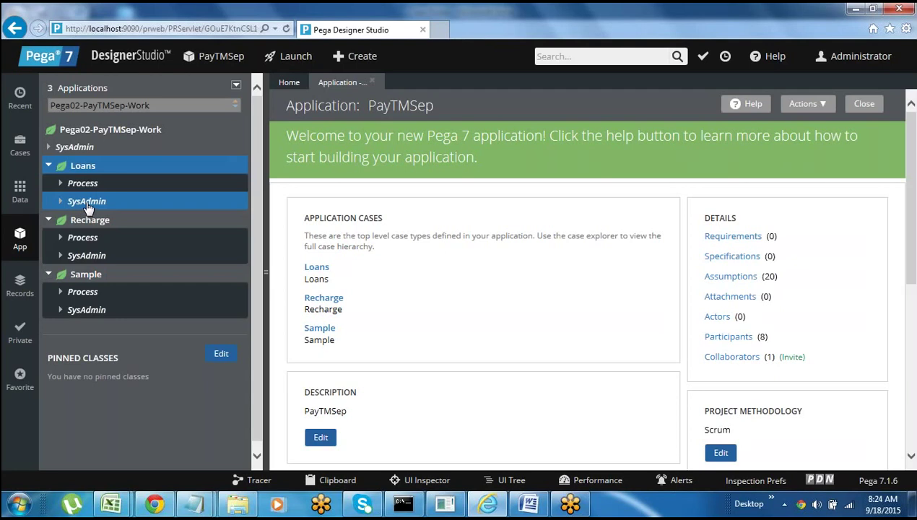
- Collapse the three case type nodes and return to the Word notes, clearing the selection
{"action": "left_click", "coordinate": [49, 168]}
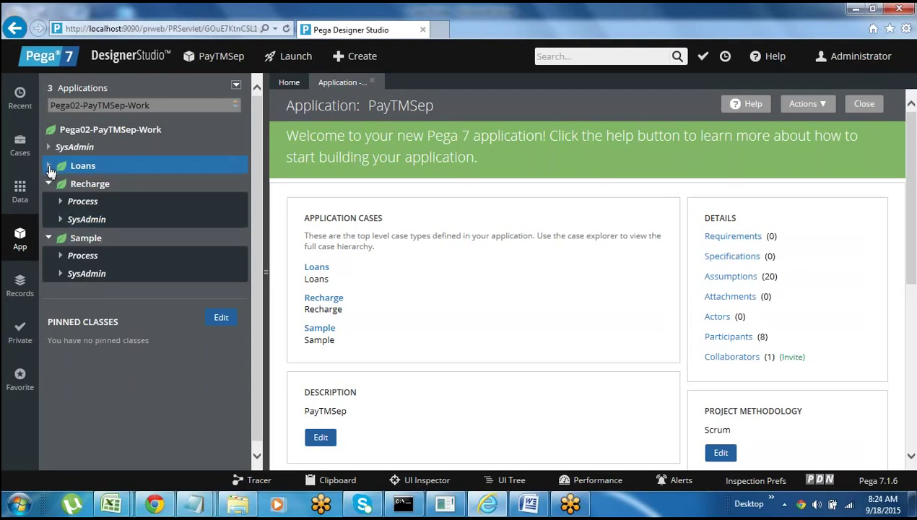
{"action": "left_click", "coordinate": [49, 186]}
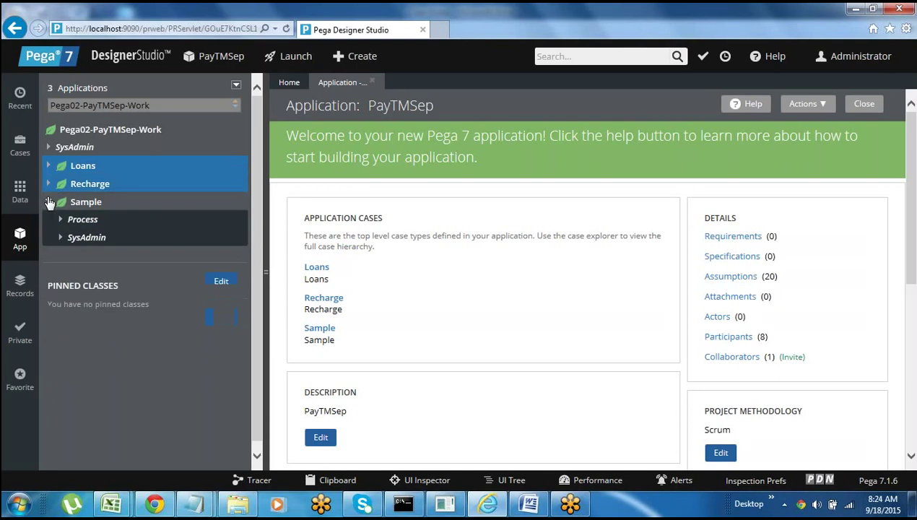
{"action": "left_click", "coordinate": [48, 202]}
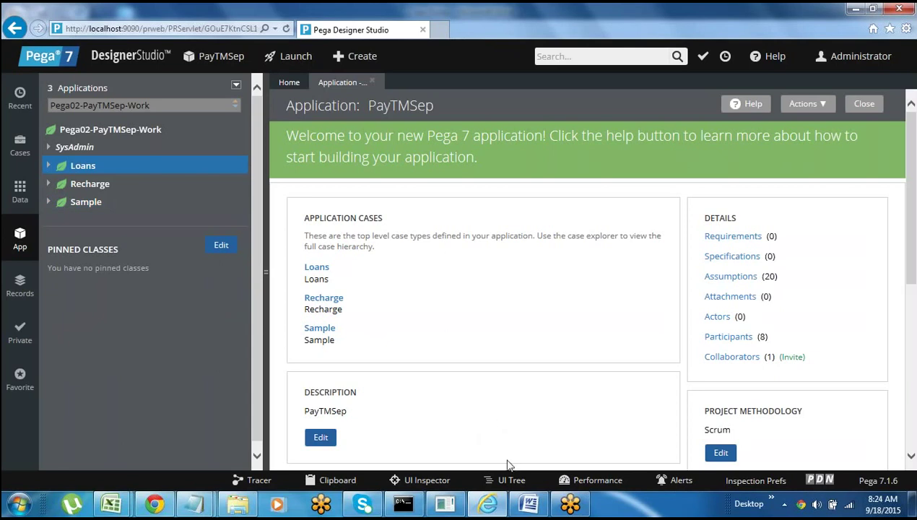
{"action": "left_click", "coordinate": [528, 504]}
{"action": "left_click", "coordinate": [293, 200]}
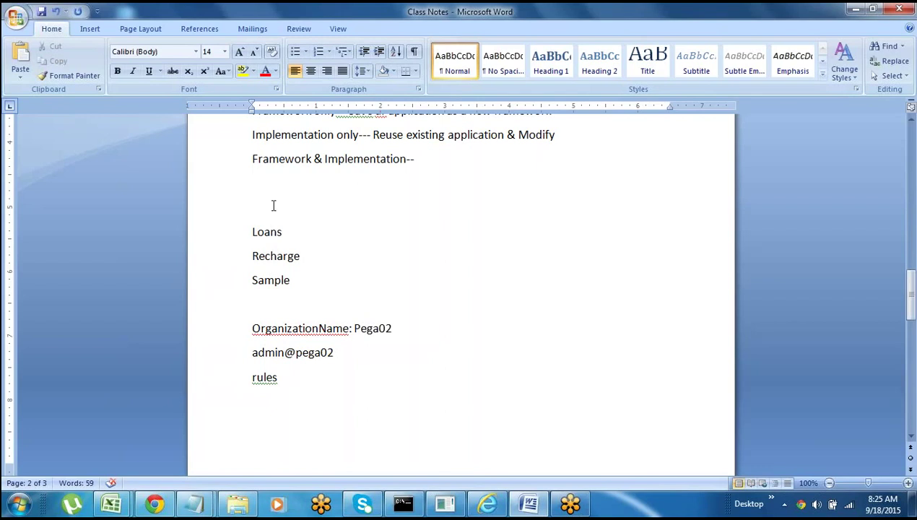
{"action": "left_click", "coordinate": [242, 217]}
{"action": "key", "text": "shift+Down"}
{"action": "left_click", "coordinate": [292, 305]}
{"action": "left_click", "coordinate": [282, 377]}
{"action": "key", "text": "Up"}
{"action": "key", "text": "Up"}
{"action": "key", "text": "Up"}
{"action": "key", "text": "Up"}
{"action": "key", "text": "Up"}
{"action": "key", "text": "Up"}
{"action": "key", "text": "Up"}
{"action": "key", "text": "Up"}
{"action": "key", "text": "Up"}
{"action": "key", "text": "Up"}
{"action": "key", "text": "Up"}
{"action": "key", "text": "Up"}
{"action": "key", "text": "Up"}
{"action": "key", "text": "Up"}
{"action": "key", "text": "Up"}
{"action": "key", "text": "Up"}
{"action": "key", "text": "Up"}
{"action": "key", "text": "Up"}
{"action": "key", "text": "Up"}
{"action": "key", "text": "Up"}
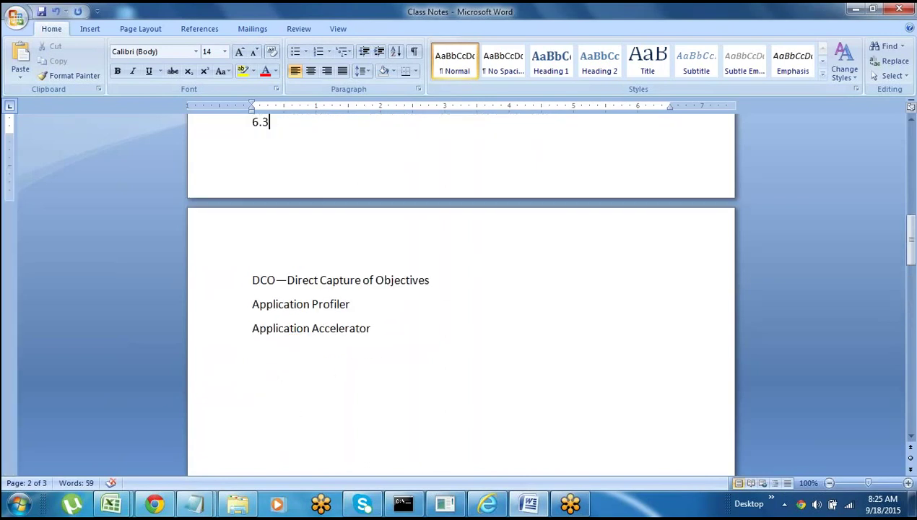
{"action": "left_click", "coordinate": [235, 380]}
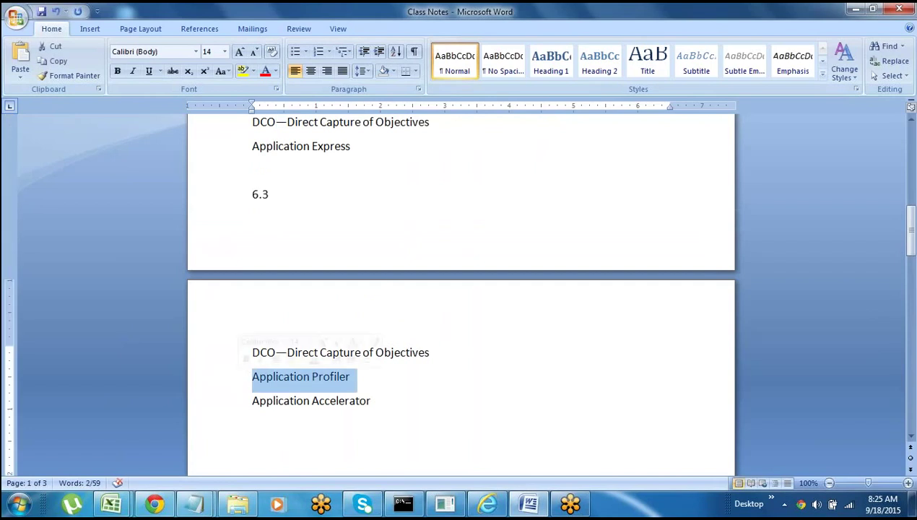
{"action": "left_click", "coordinate": [230, 408]}
{"action": "key", "text": "Down"}
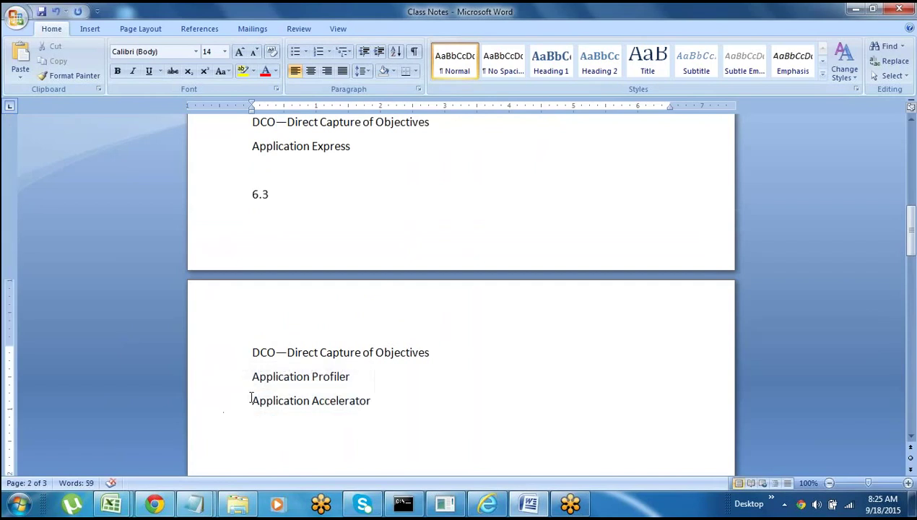
{"action": "left_click", "coordinate": [236, 409]}
{"action": "key", "text": "Down"}
{"action": "left_click", "coordinate": [227, 382]}
{"action": "left_click", "coordinate": [226, 411]}
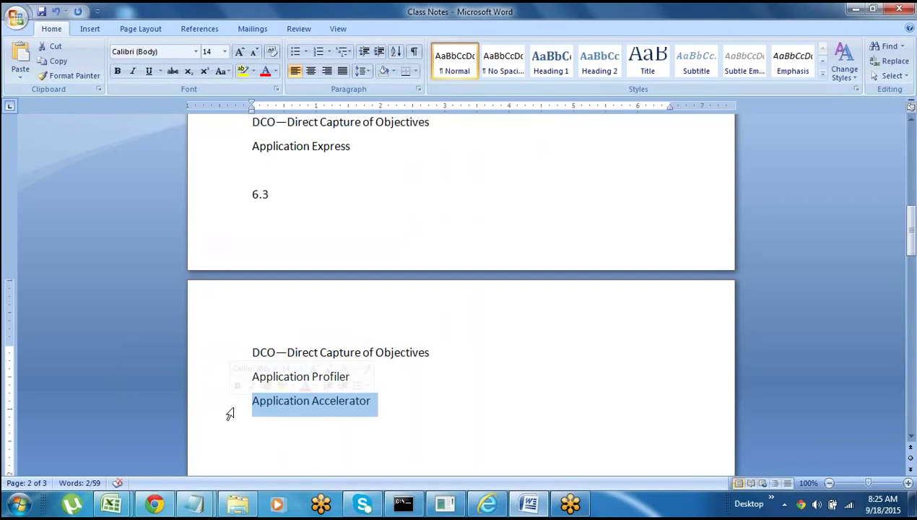
{"action": "key", "text": "Down"}
{"action": "left_click", "coordinate": [217, 409]}
{"action": "key", "text": "Down"}
{"action": "left_click", "coordinate": [225, 387]}
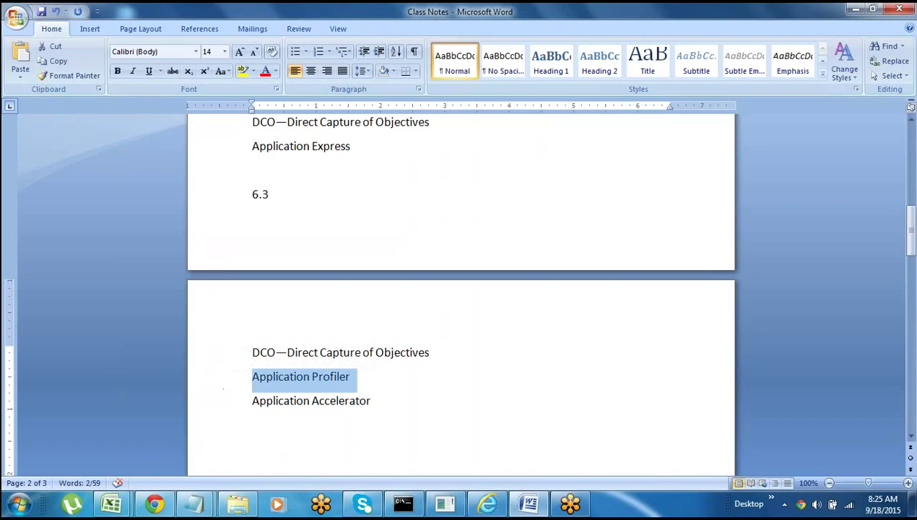
{"action": "left_click", "coordinate": [223, 395]}
{"action": "left_click", "coordinate": [277, 401]}
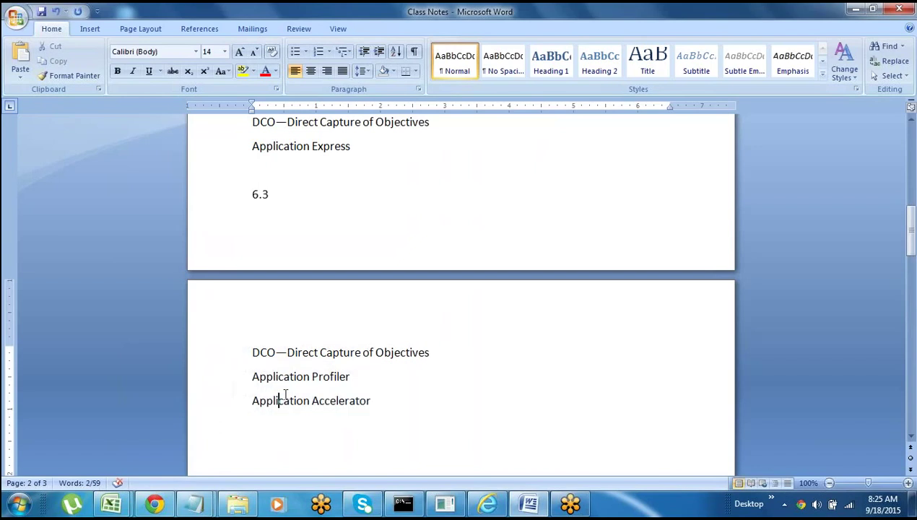
{"action": "left_click", "coordinate": [232, 382]}
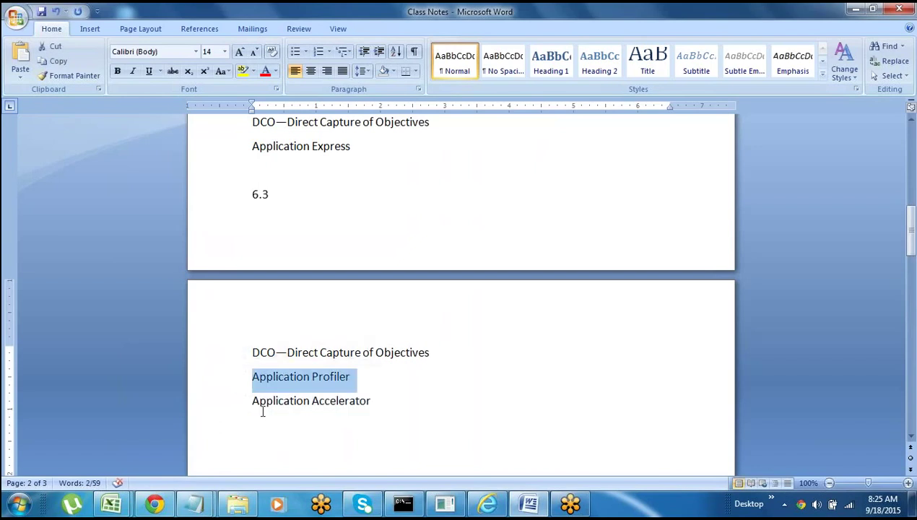
{"action": "left_click", "coordinate": [231, 409]}
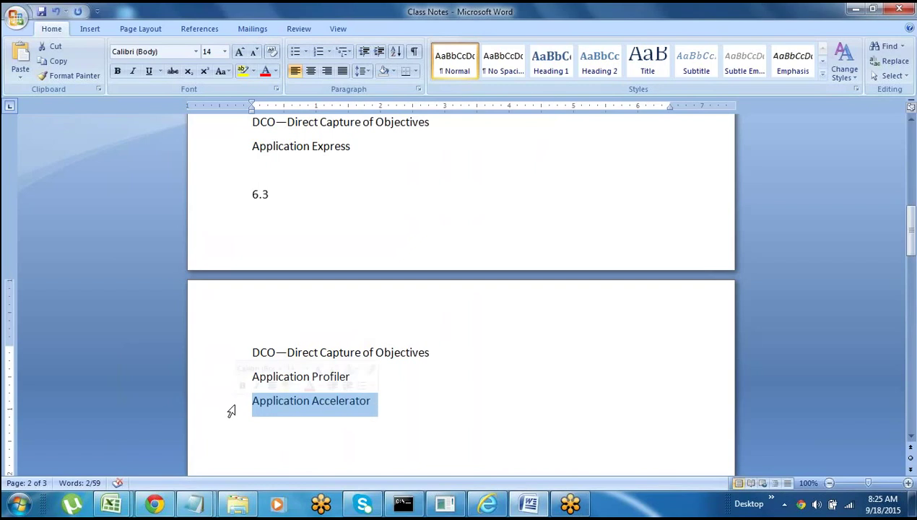
{"action": "left_click", "coordinate": [378, 407]}
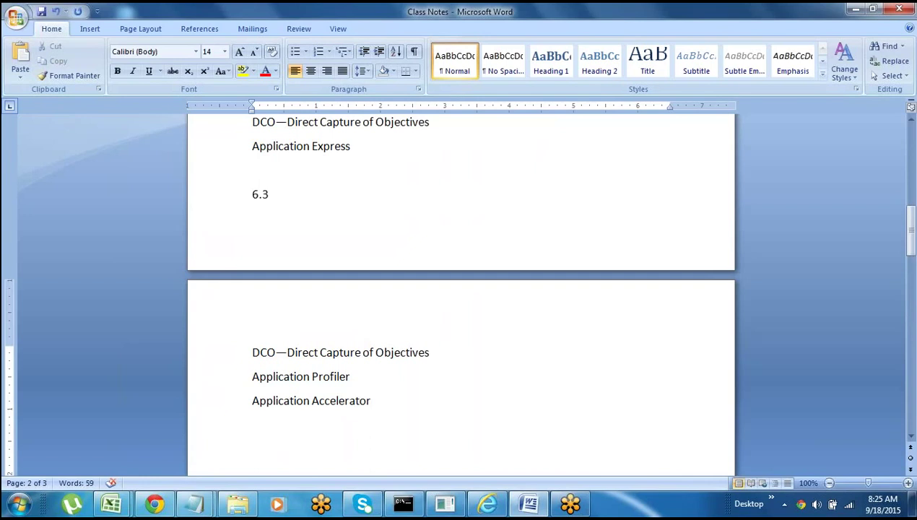
- Label Application Accelerator '( Technical Req)' and Application Profiler '( Non Tech )'
{"action": "type", "text": "( Technical Req"}
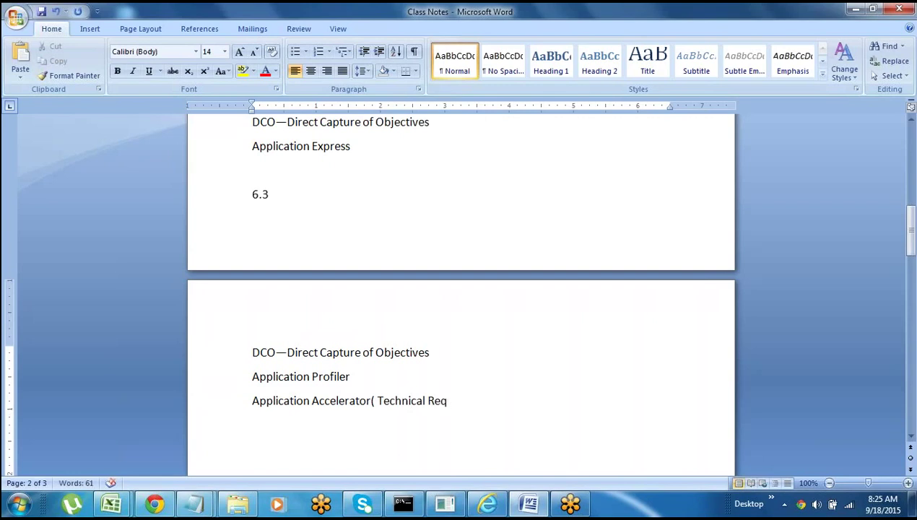
{"action": "type", "text": ")"}
{"action": "left_click", "coordinate": [363, 378]}
{"action": "type", "text": "( Non fe"}
{"action": "key", "text": "BackSpace"}
{"action": "key", "text": "BackSpace"}
{"action": "key", "text": "BackSpace"}
{"action": "type", "text": "Tech )"}
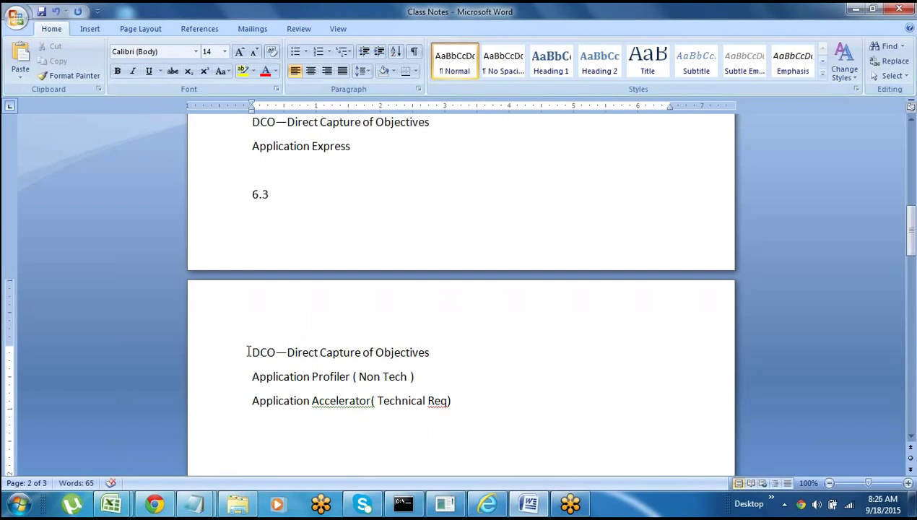
- Add an empty line below the DCO tool list and return to Designer Studio
{"action": "left_click_drag", "start_coordinate": [247, 351], "coordinate": [460, 409]}
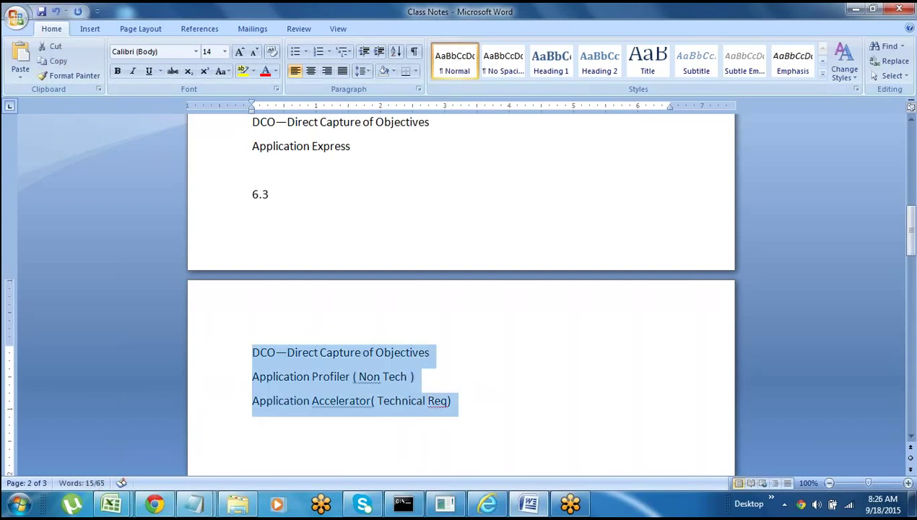
{"action": "left_click", "coordinate": [252, 424]}
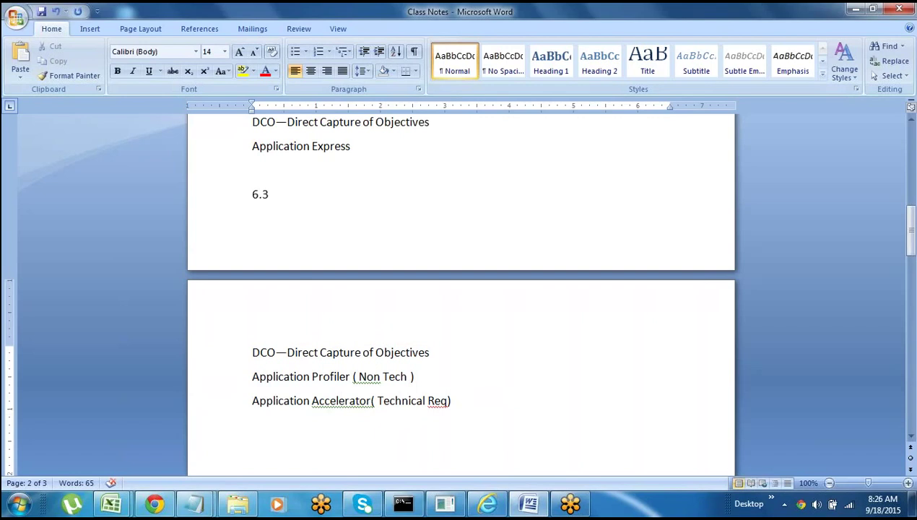
{"action": "key", "text": "BackSpace"}
{"action": "key", "text": "Return"}
{"action": "key", "text": "Return"}
{"action": "key", "text": "Return"}
{"action": "key", "text": "Return"}
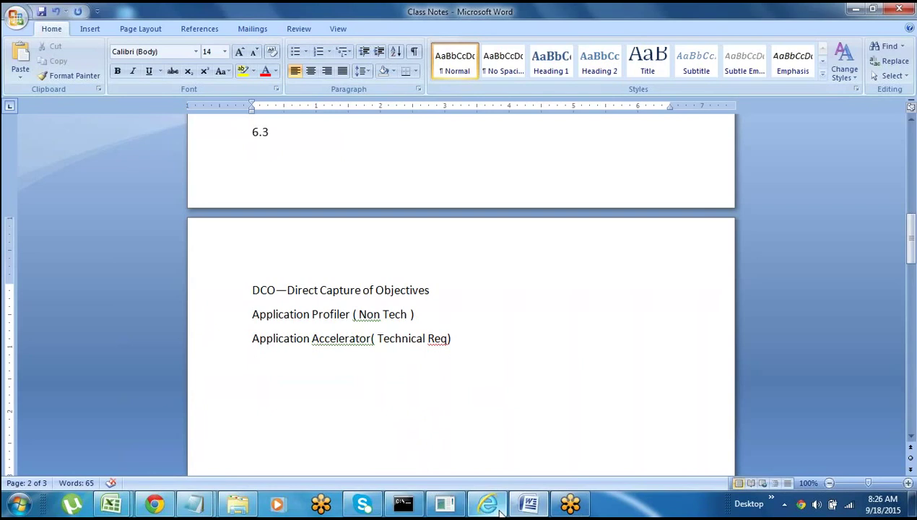
{"action": "left_click", "coordinate": [488, 503]}
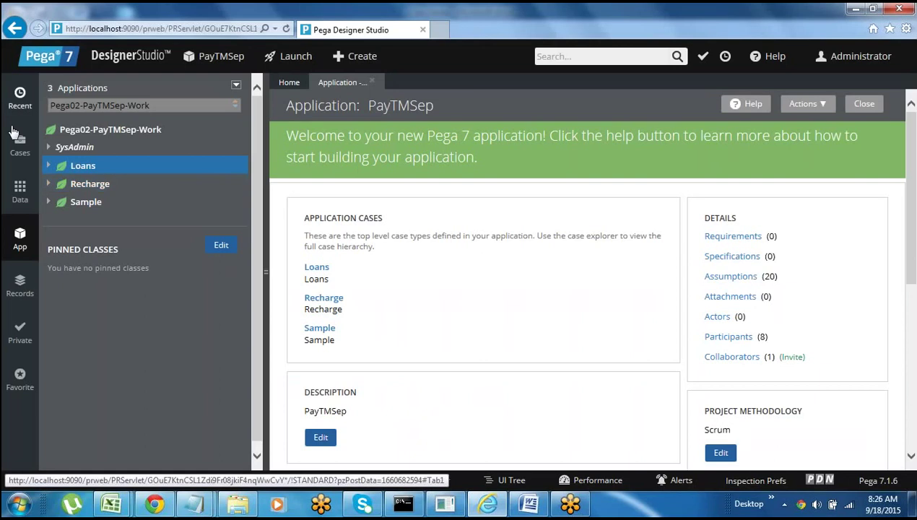
- Open the Recharge case type from the Cases list to view its three stages
{"action": "left_click", "coordinate": [21, 148]}
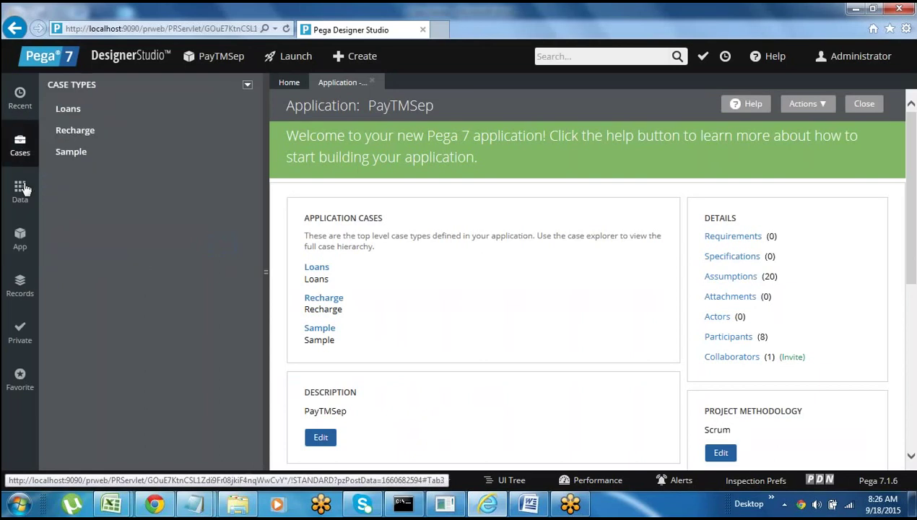
{"action": "left_click", "coordinate": [20, 239]}
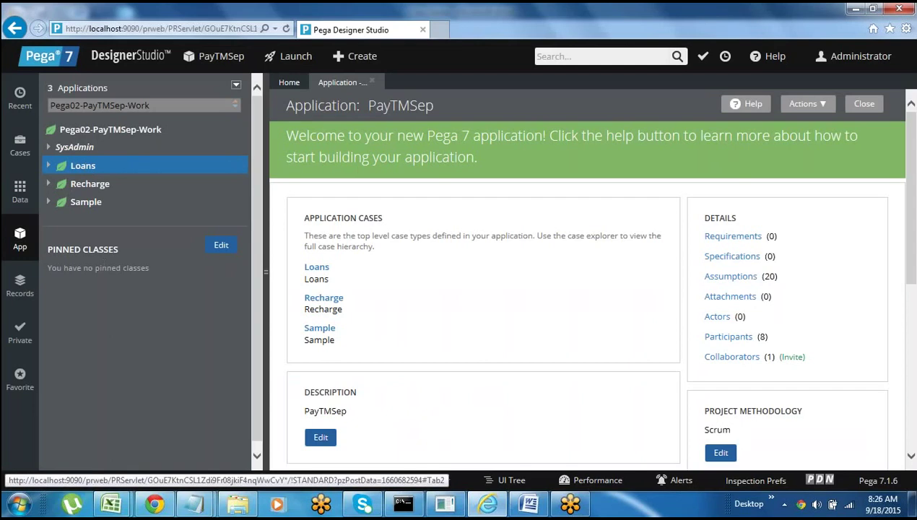
{"action": "left_click", "coordinate": [21, 148]}
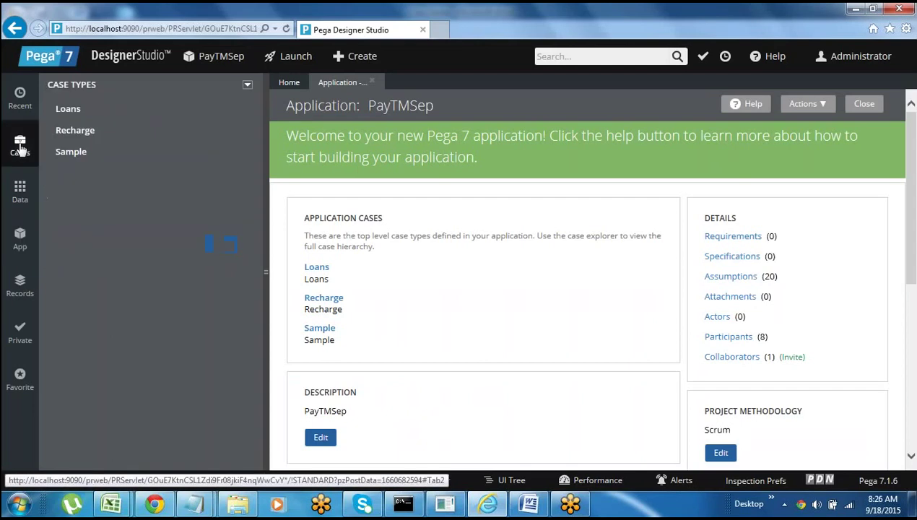
{"action": "left_click", "coordinate": [80, 137]}
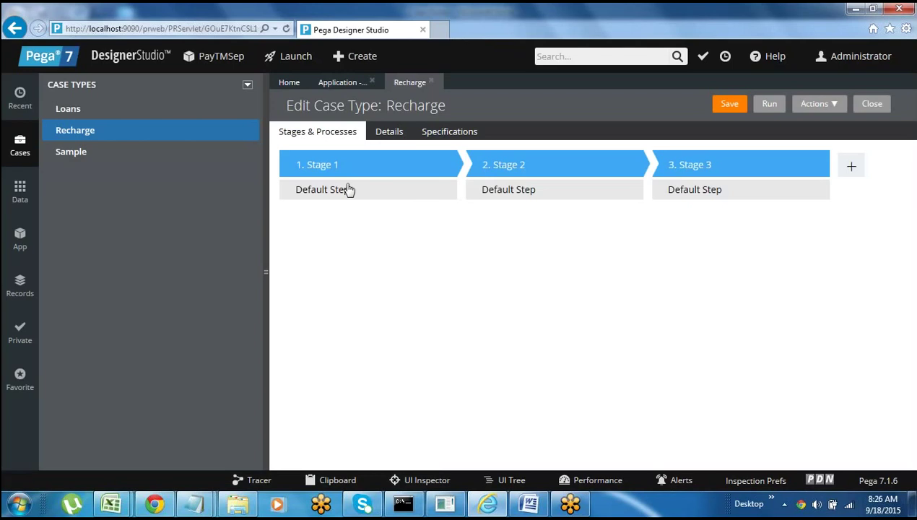
- View Stage 1's steps, then close the Recharge case type tab
{"action": "left_click", "coordinate": [371, 188]}
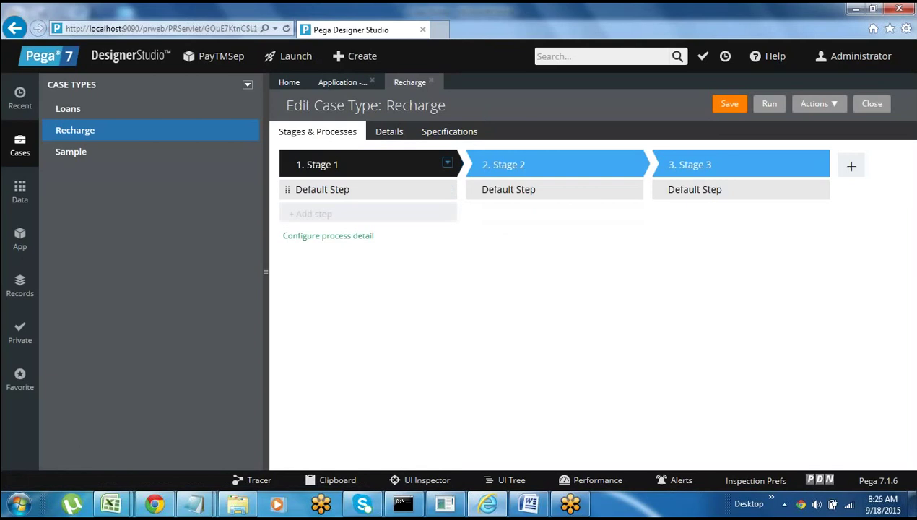
{"action": "left_click", "coordinate": [431, 82]}
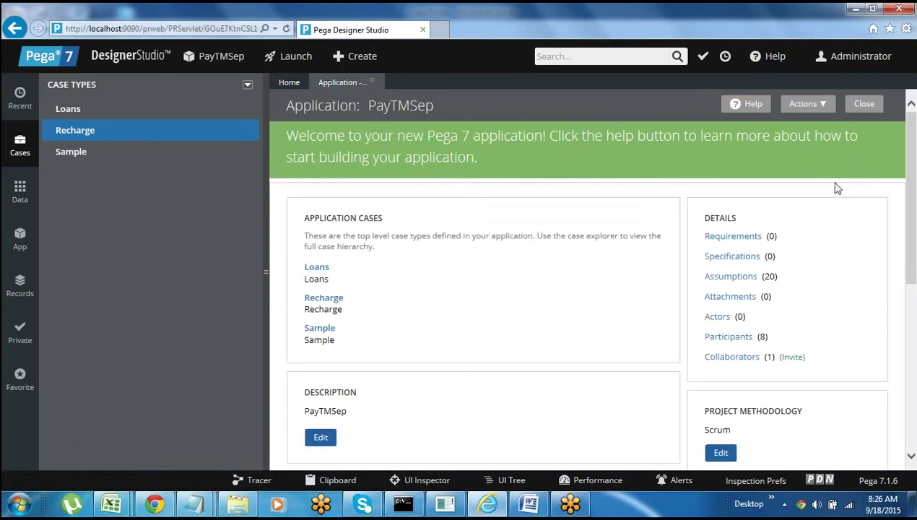
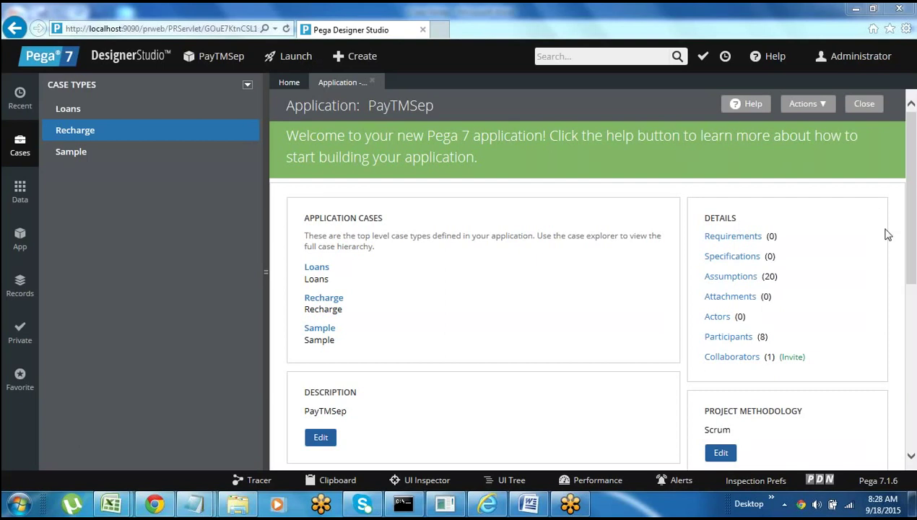
{"action": "left_click", "coordinate": [489, 500]}
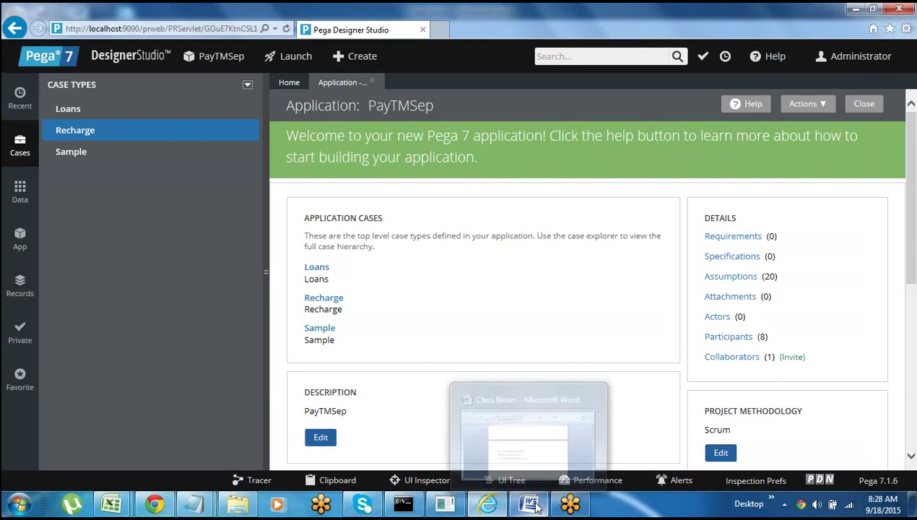
{"action": "mouse_move", "coordinate": [488, 503]}
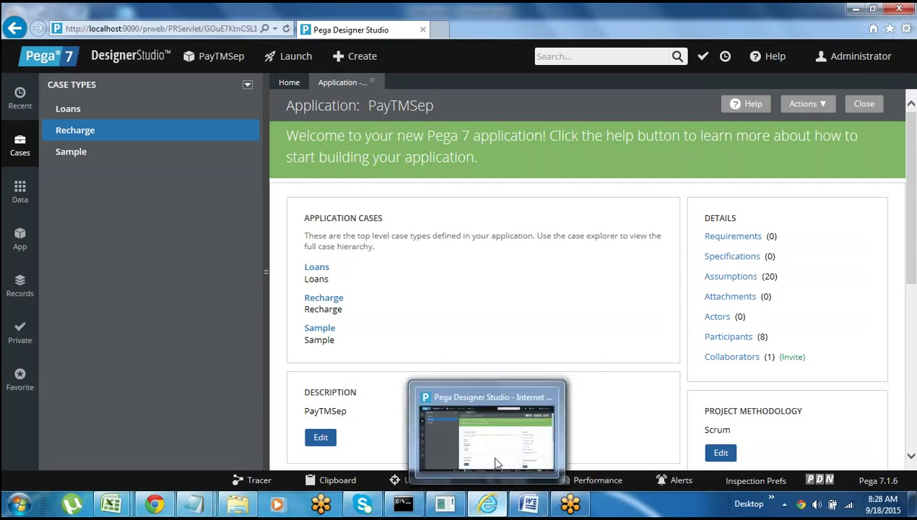